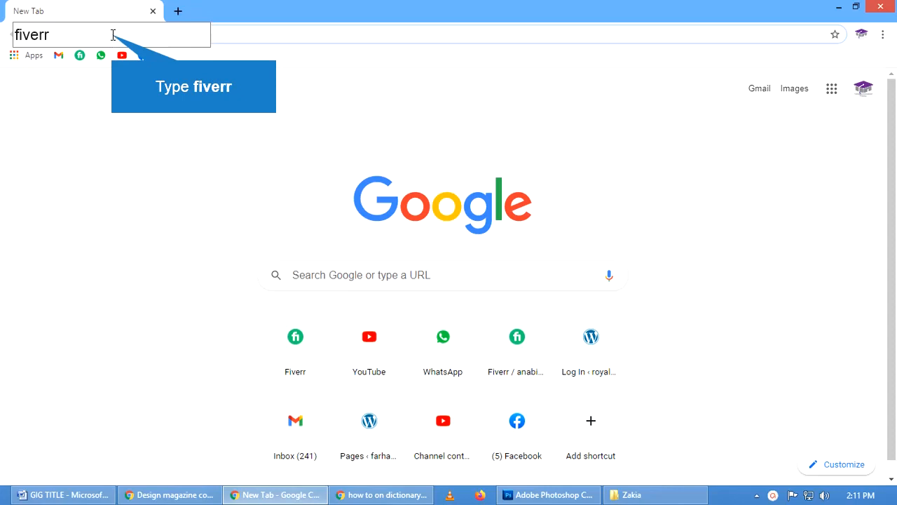
Open the Fiverr website and start the Become a Seller process from the account options
key("Right")
key("Return")
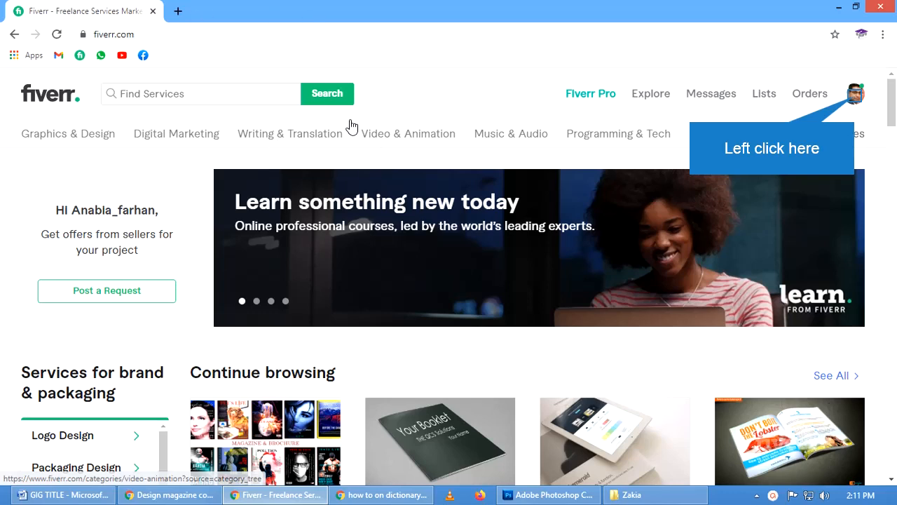
left_click(854, 98)
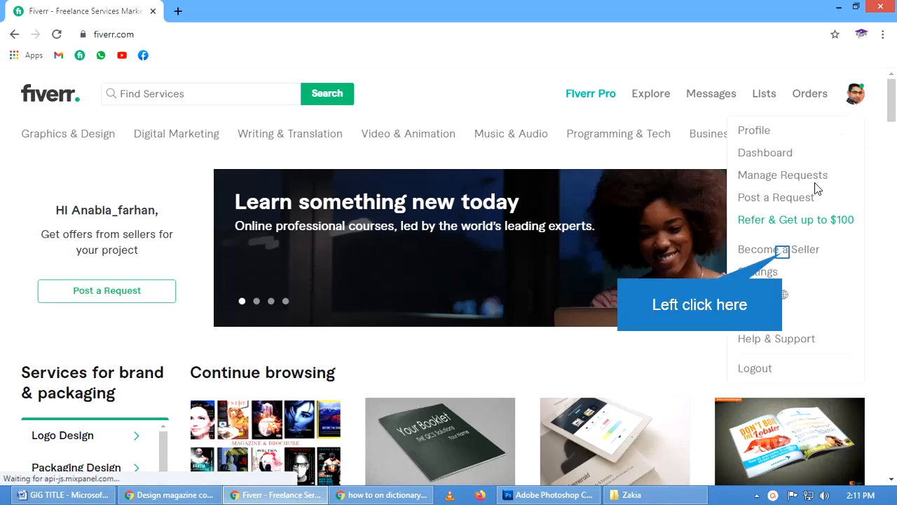
left_click(781, 252)
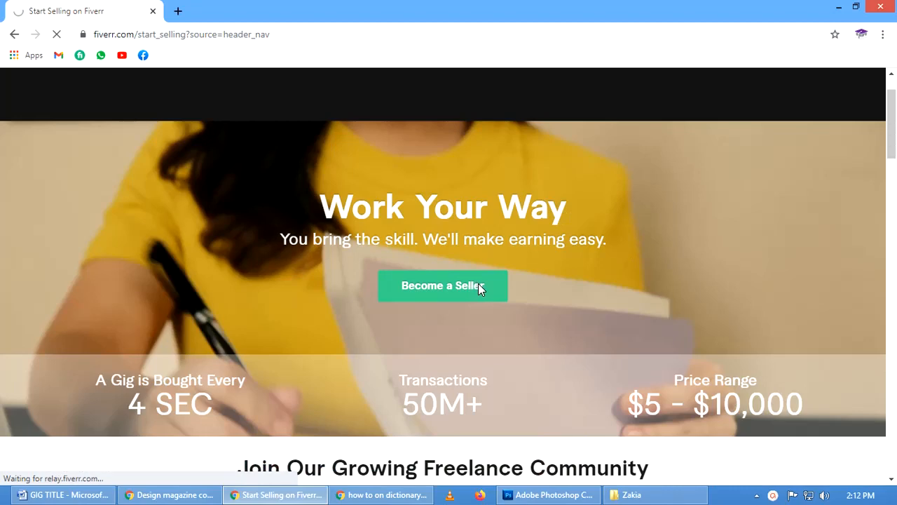
left_click(478, 285)
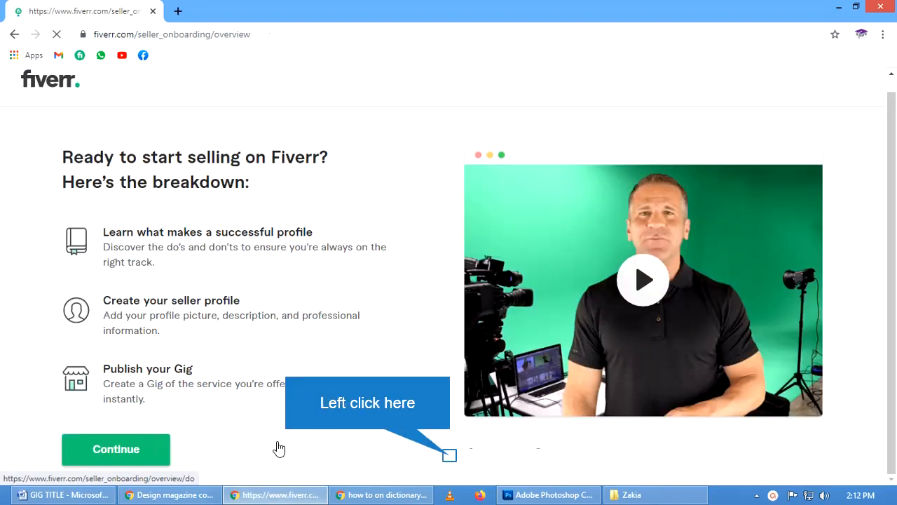
Continue through the seller onboarding overview and its do's and don'ts pages to the personal information form
left_click(452, 455)
scroll(461, 405, "down", 1)
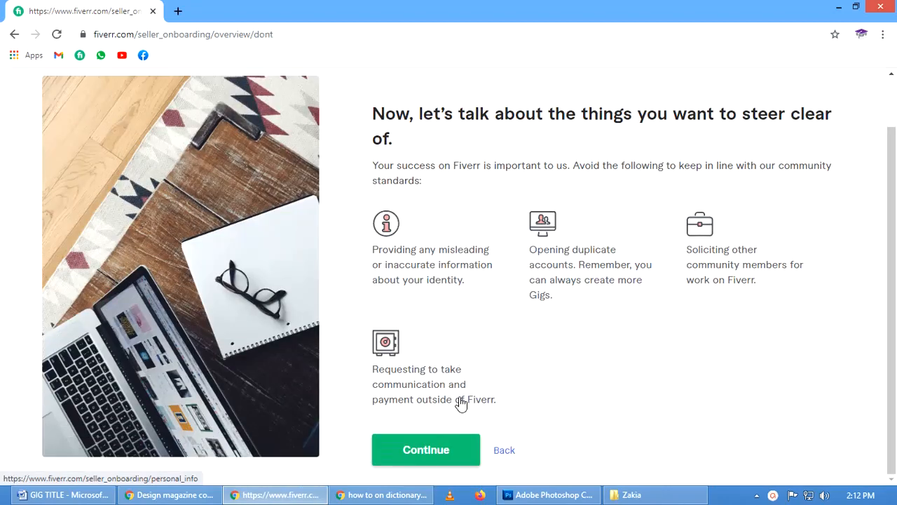
left_click(427, 451)
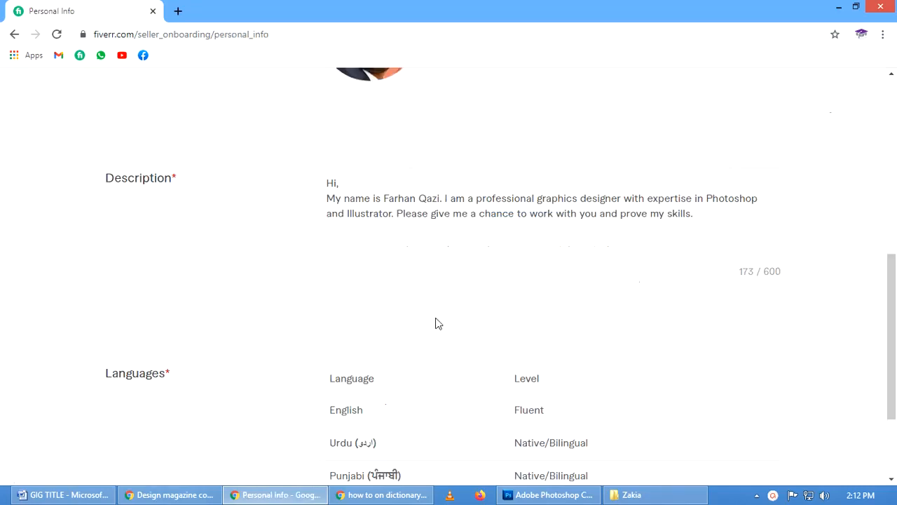
Accept the existing personal, professional, linked account and security details and finish the seller onboarding
scroll(438, 321, "down", 2)
scroll(759, 439, "up", 2)
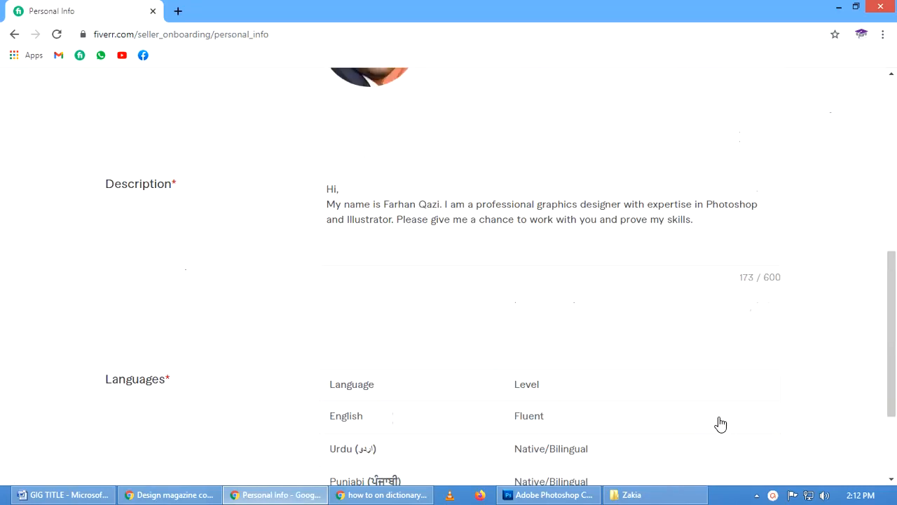
scroll(652, 333, "down", 4)
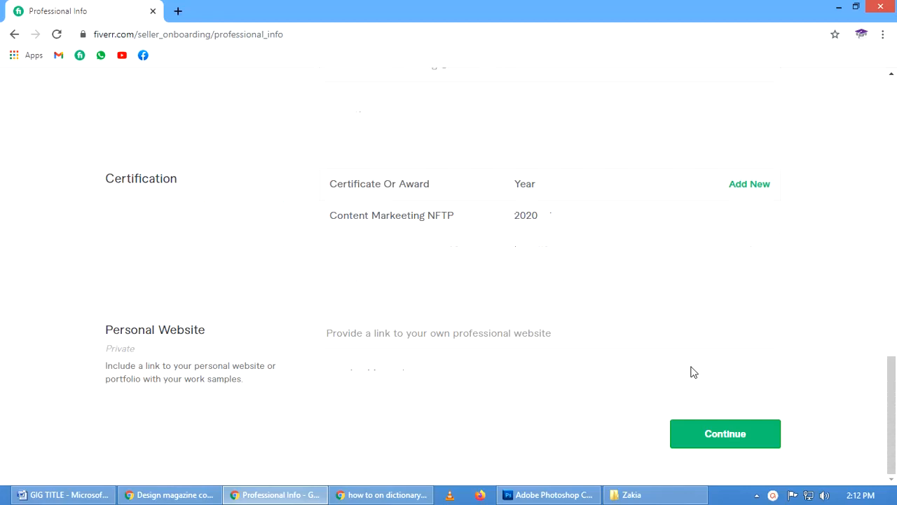
left_click(734, 440)
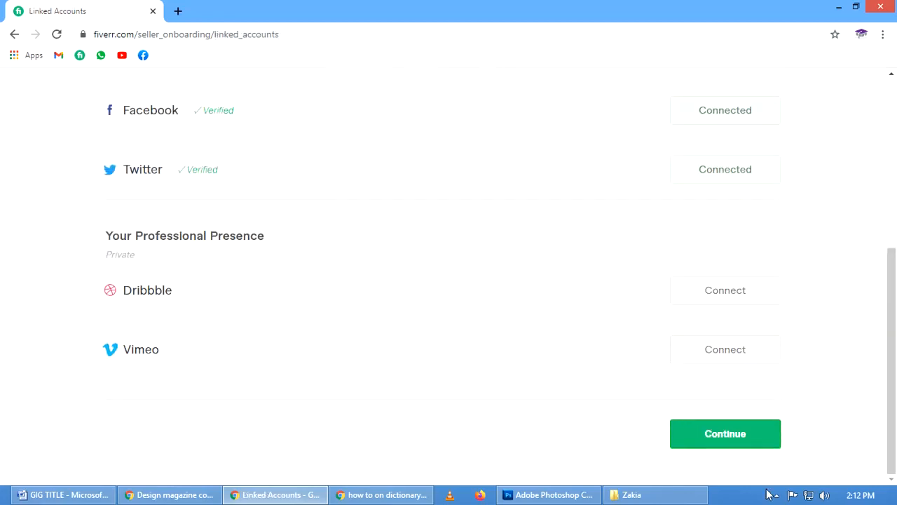
left_click(753, 440)
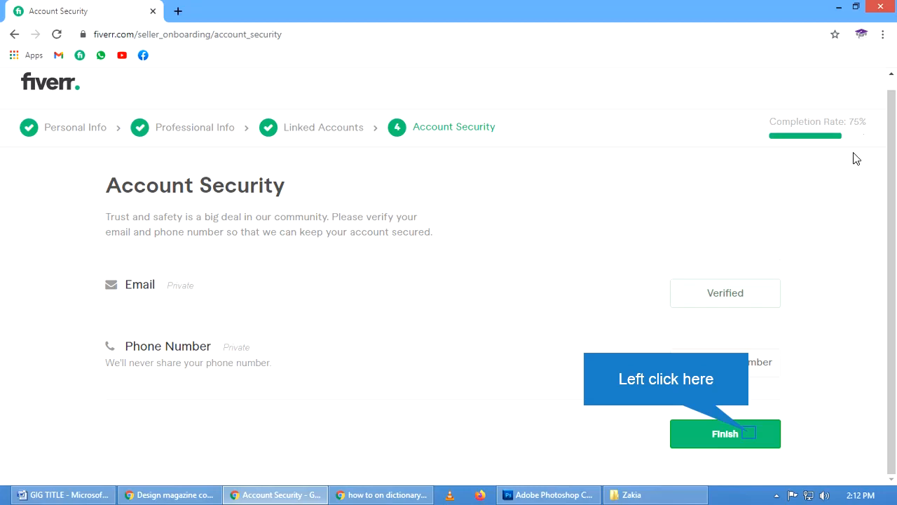
left_click(749, 431)
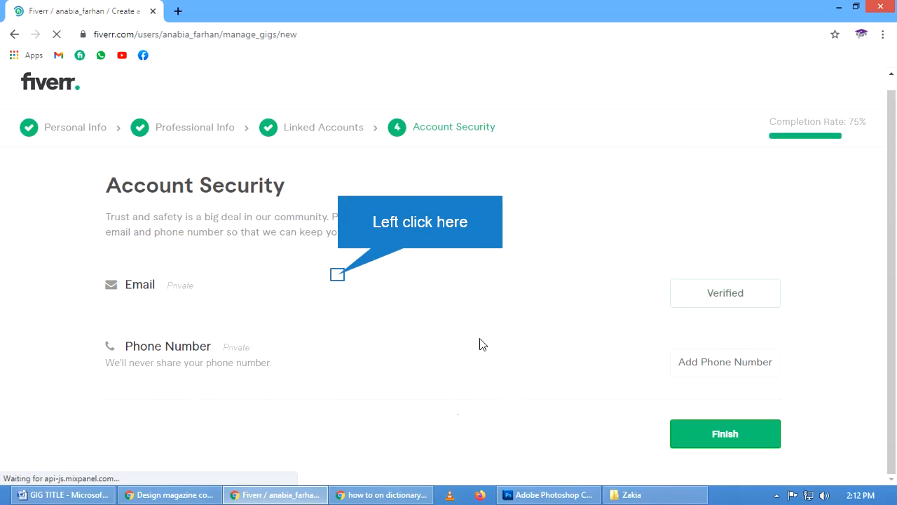
Fill the gig title with "Booklet cover, catalog, booklet, magazine, eBook, cover page", copied from the GIG TITLE Word document
left_click(338, 275)
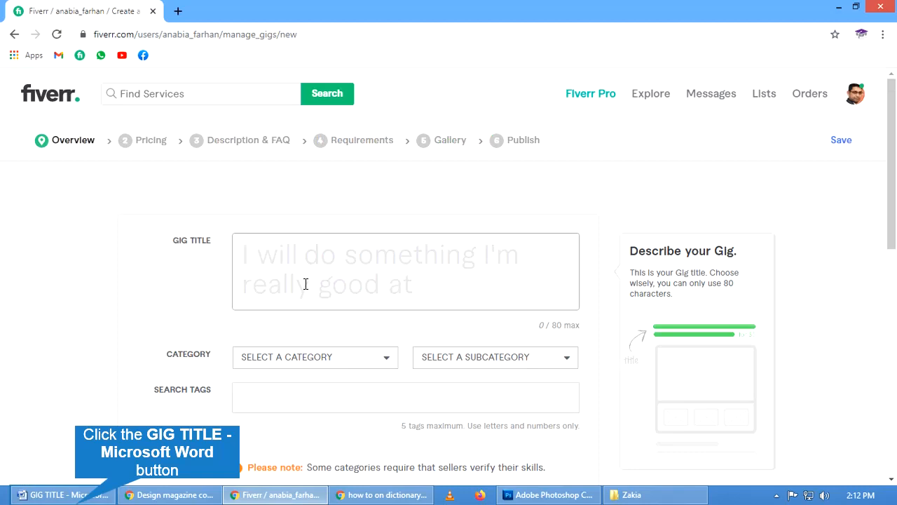
left_click(81, 495)
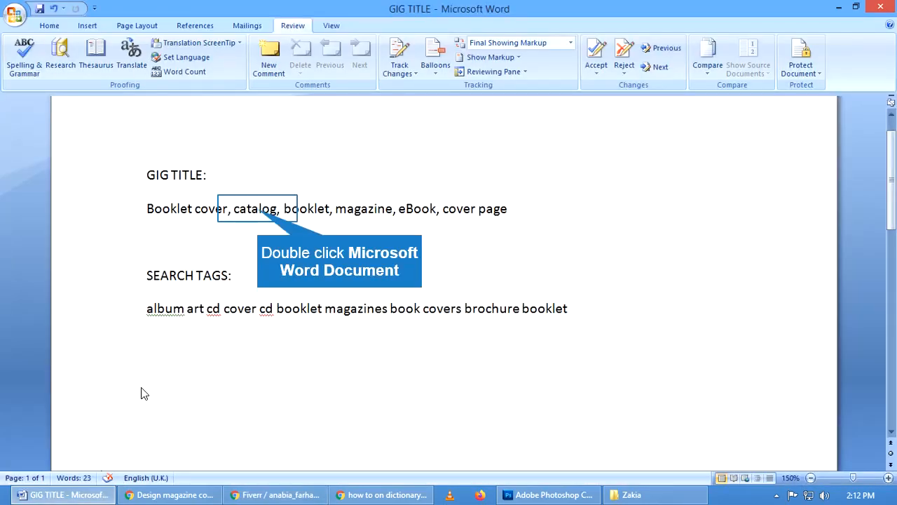
triple_click(259, 209)
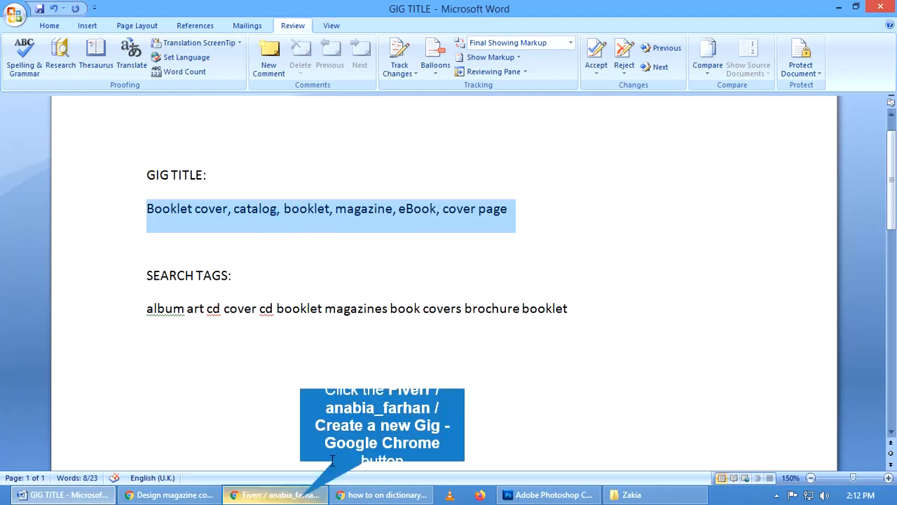
left_click(273, 495)
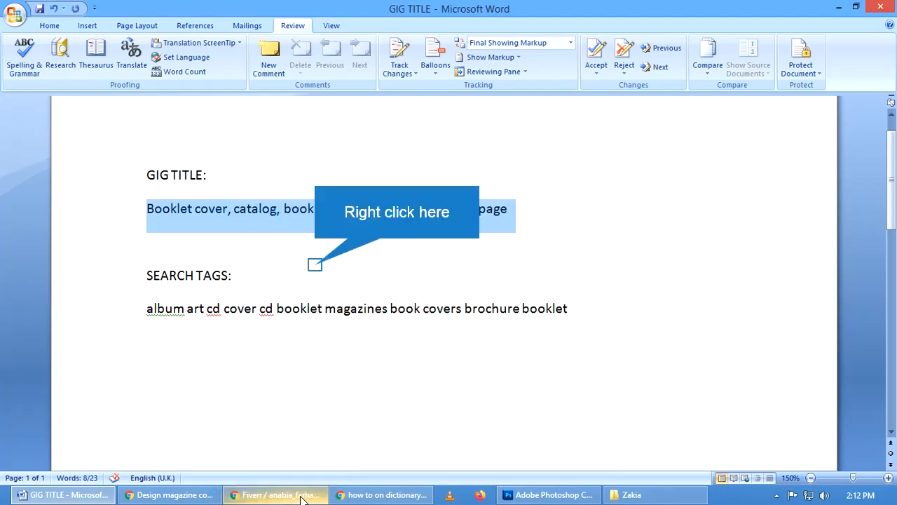
right_click(316, 267)
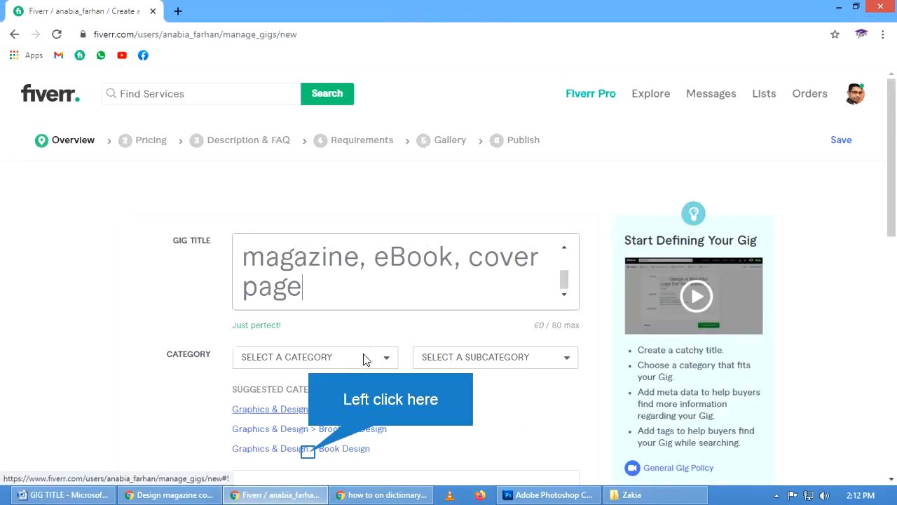
left_click(370, 346)
Classify the gig as Graphics & Design > Book Design with service type Book Cover Design and the Photographic design style
left_click(309, 454)
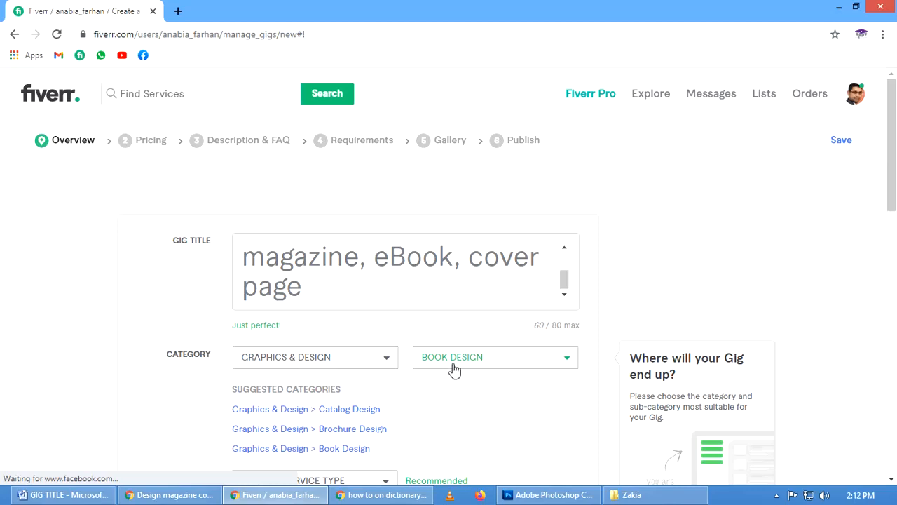
scroll(420, 351, "down", 3)
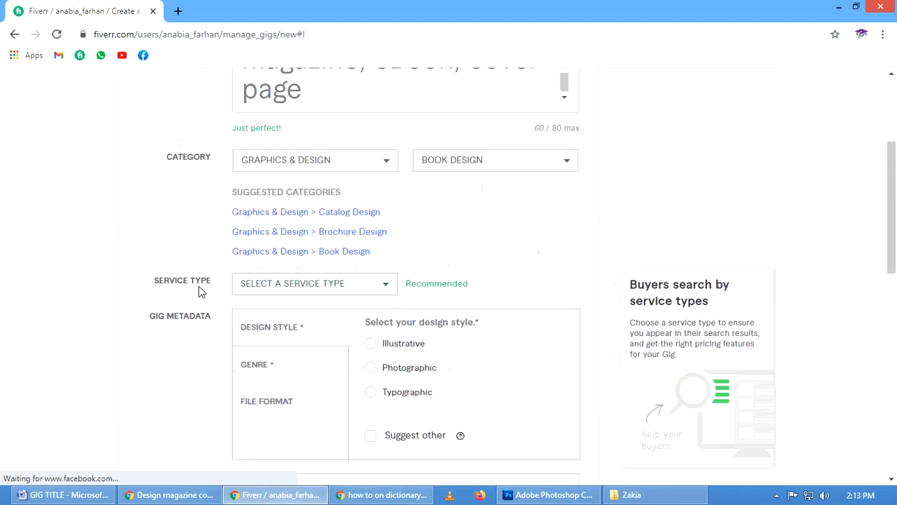
left_click(305, 286)
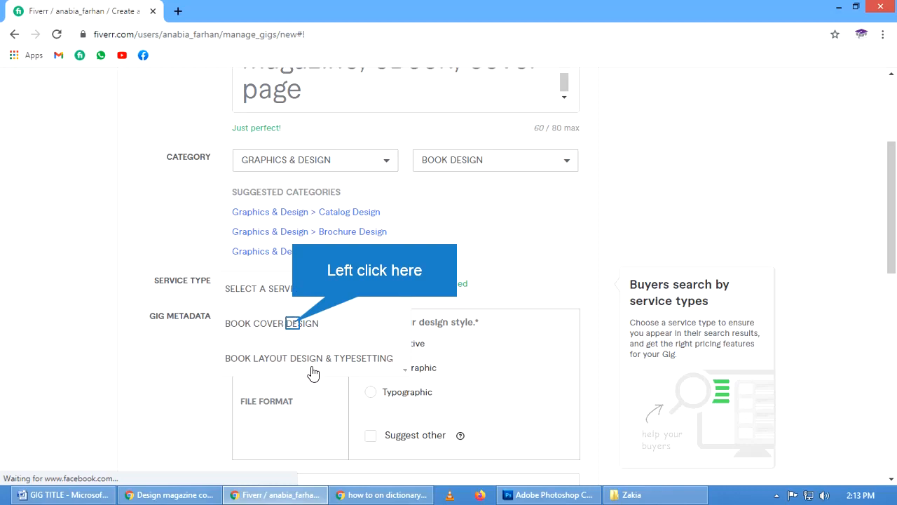
left_click(292, 326)
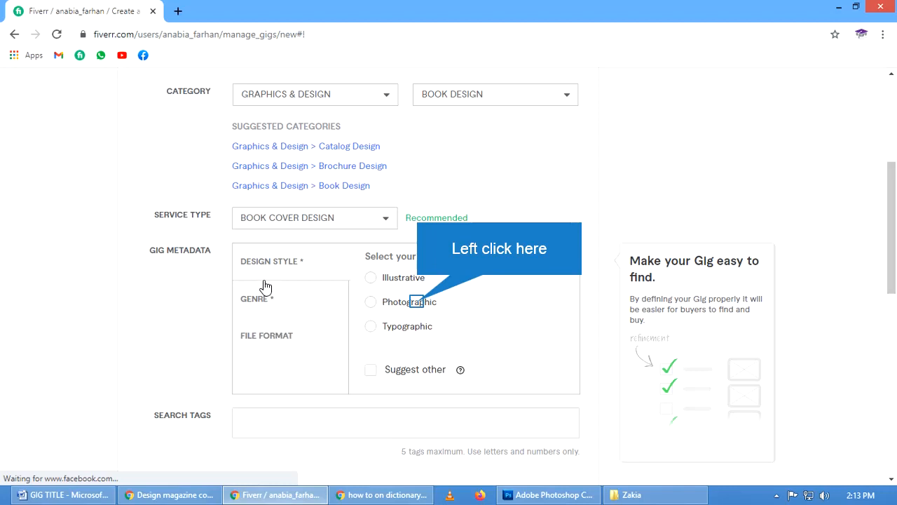
left_click(415, 304)
Prepare the search tags field for entry and copy "album art" from the GIG TITLE Word document
scroll(296, 320, "down", 4)
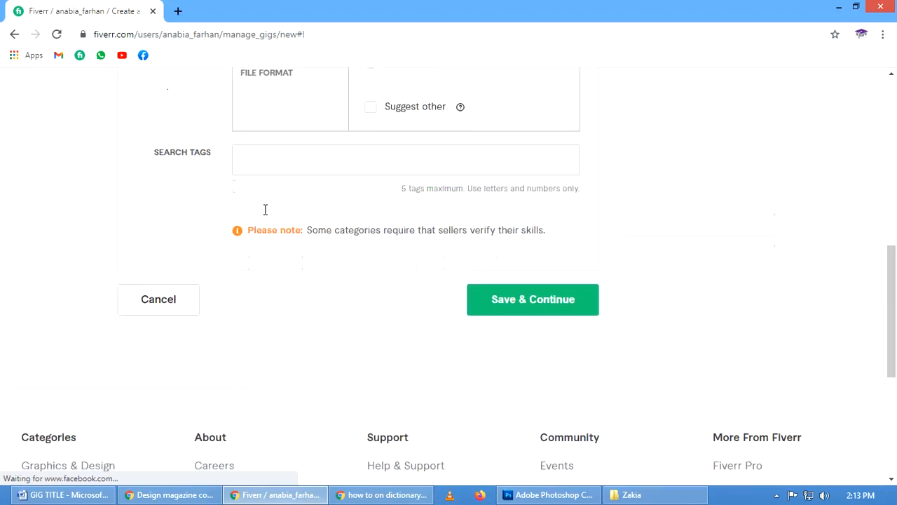
left_click(291, 161)
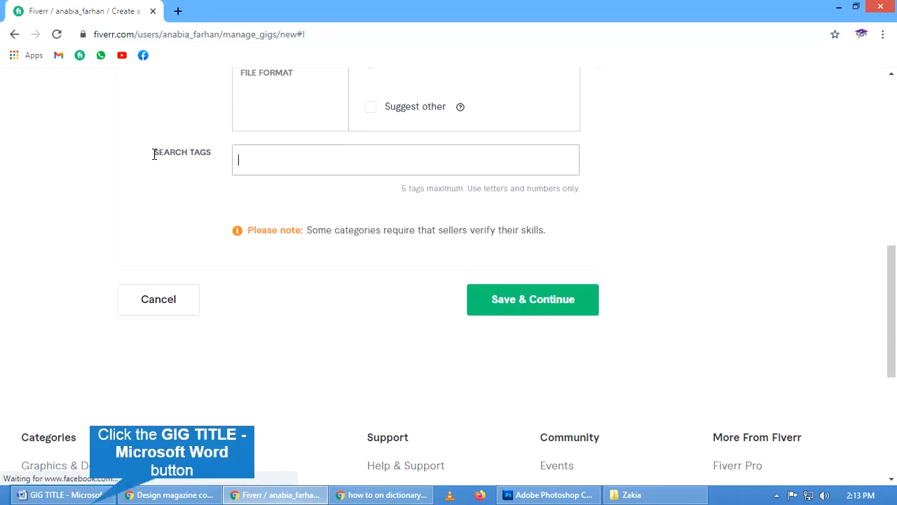
left_click(88, 495)
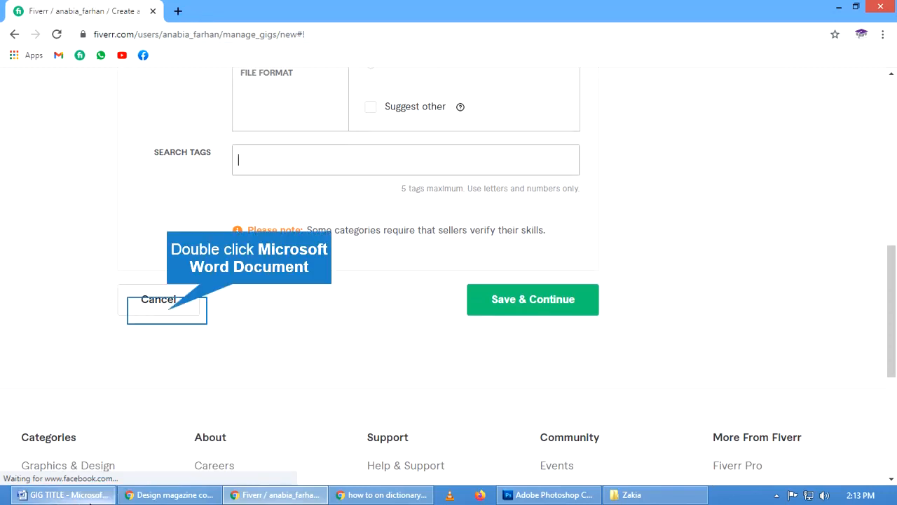
double_click(164, 309)
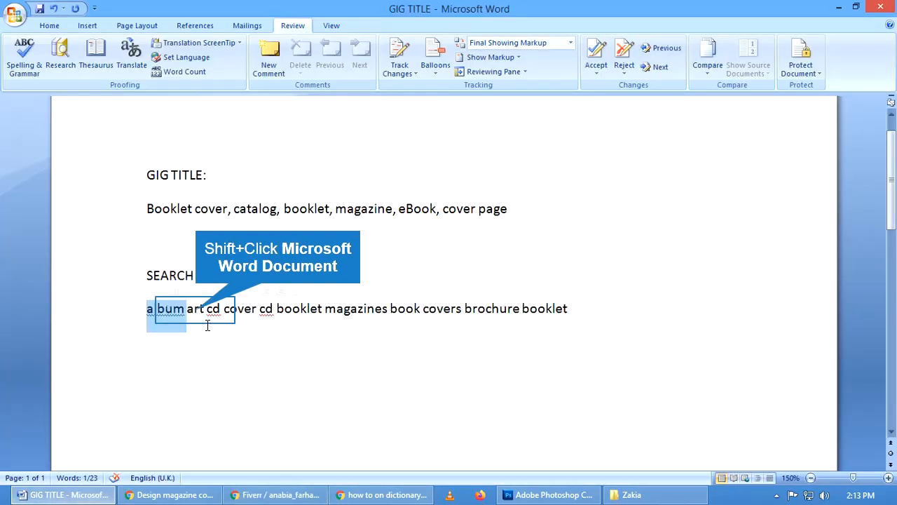
left_click(199, 314, "shift")
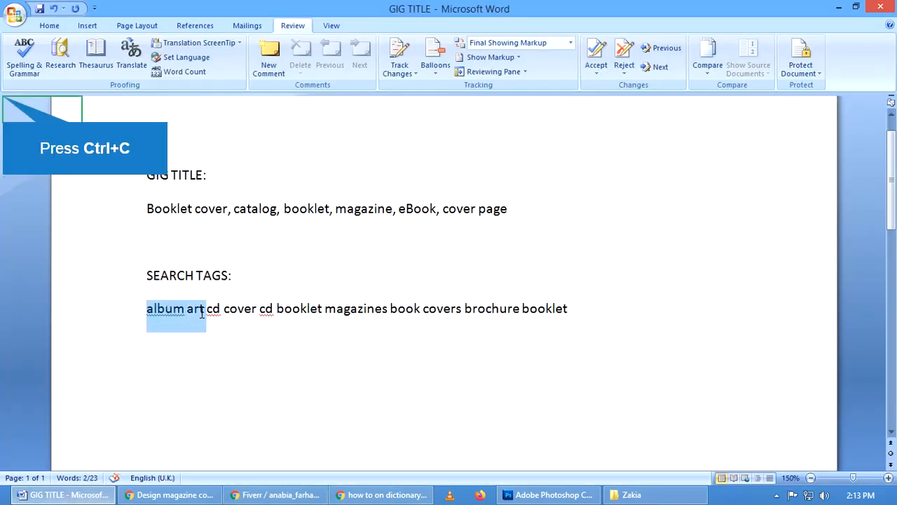
key("ctrl+c")
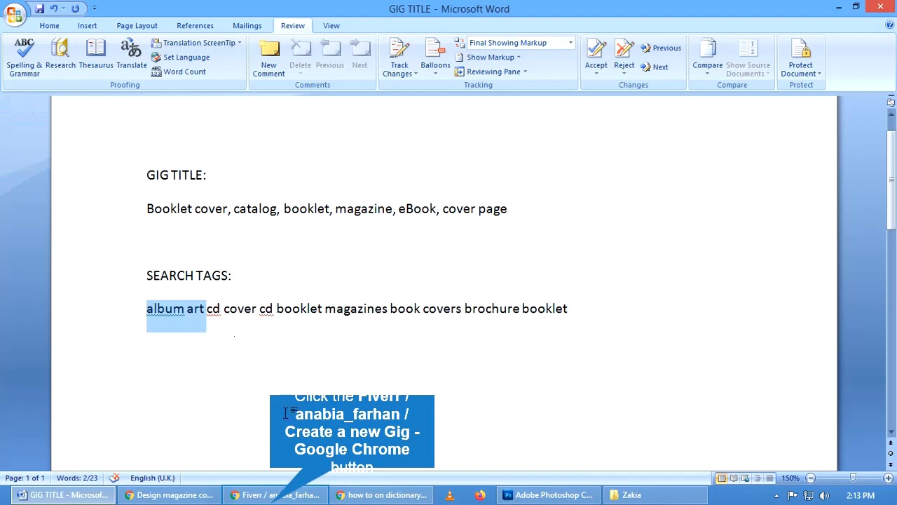
Switch back to the Fiverr gig form in Chrome and add "album art" as a search tag
left_click(323, 496)
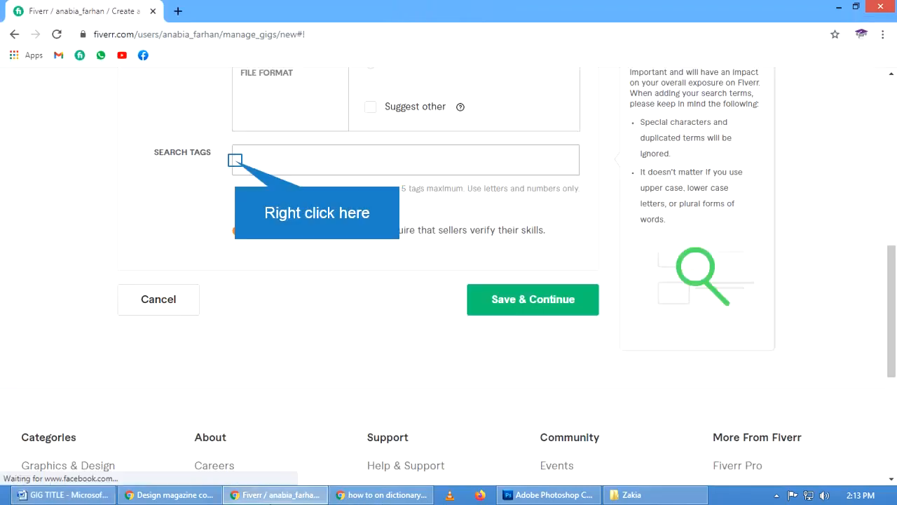
right_click(238, 162)
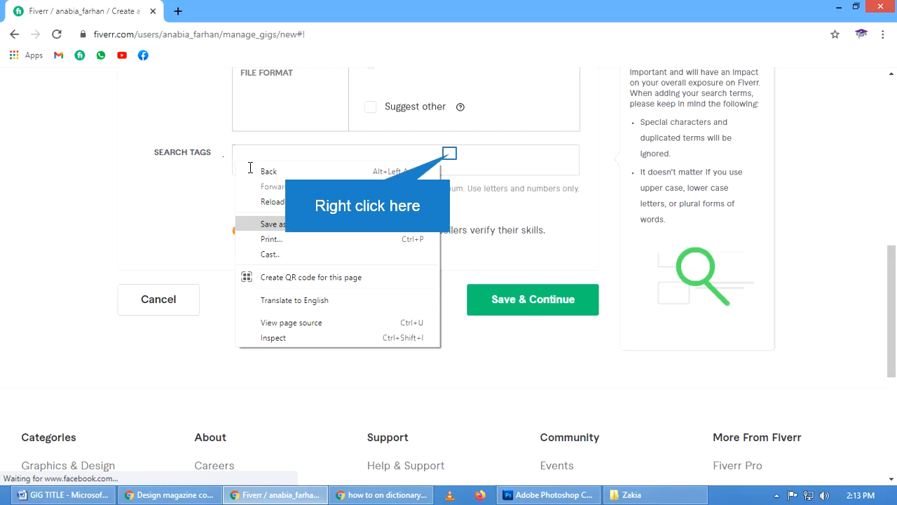
left_click(391, 161)
left_click(372, 171)
key("ctrl+v")
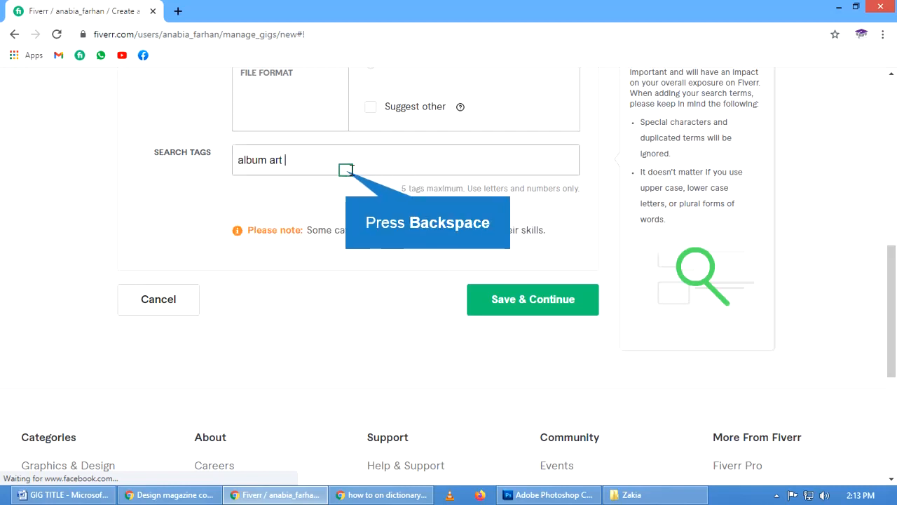
key("BackSpace")
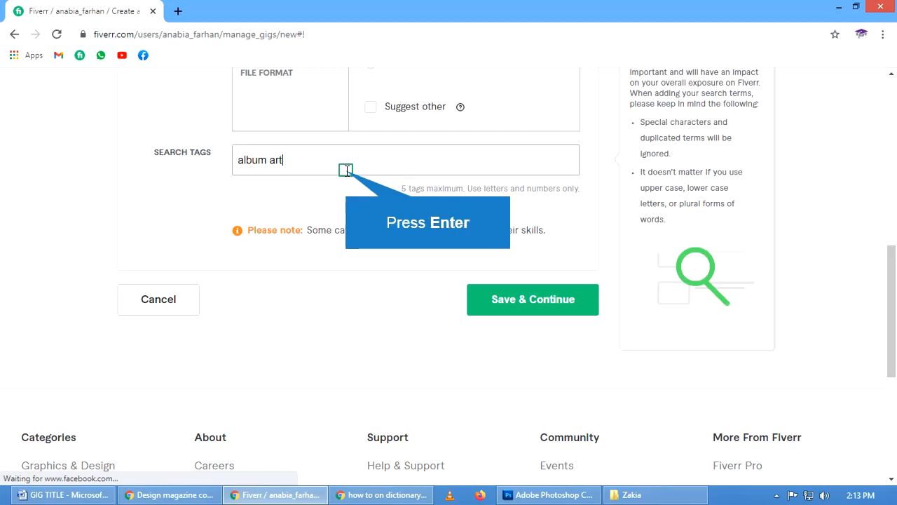
key("Return")
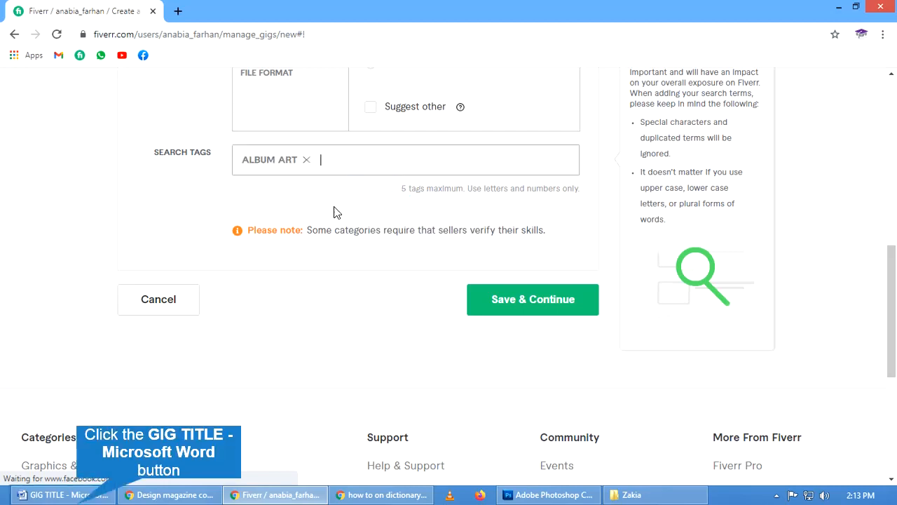
Copy "cd cover" from the GIG TITLE Word document and add it as a search tag on the Fiverr gig
left_click(55, 496)
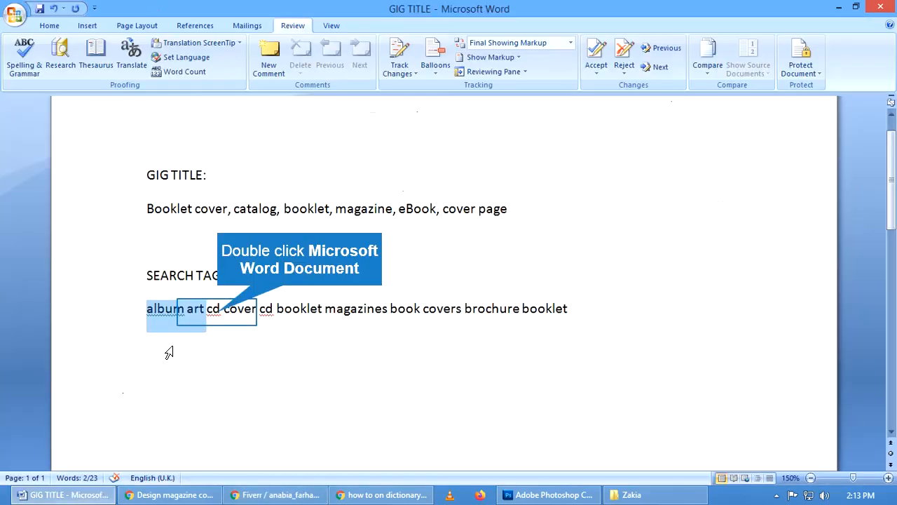
double_click(213, 312)
left_click(237, 316, "shift")
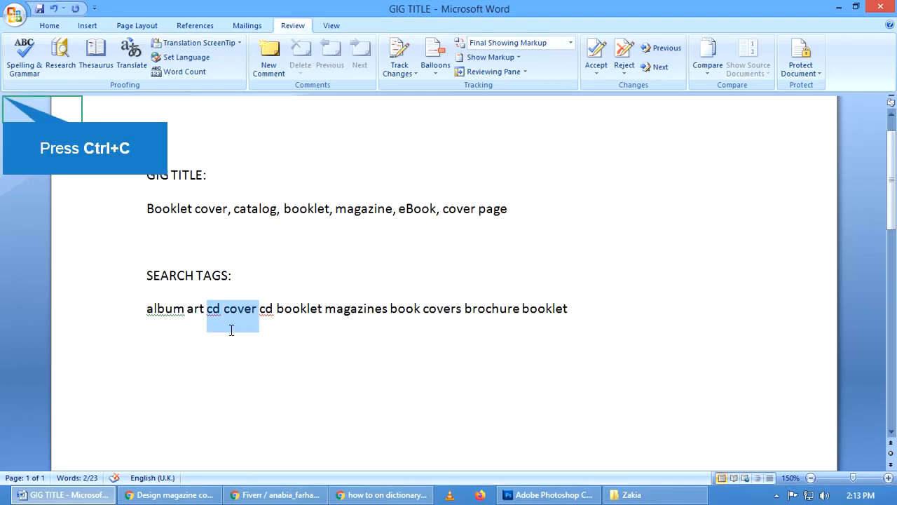
key("ctrl+c")
left_click(276, 495)
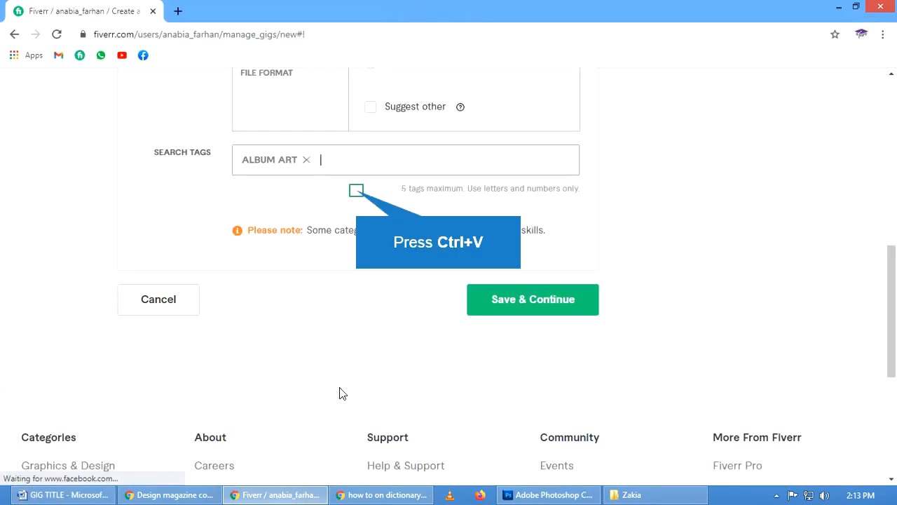
key("ctrl+v")
key("BackSpace")
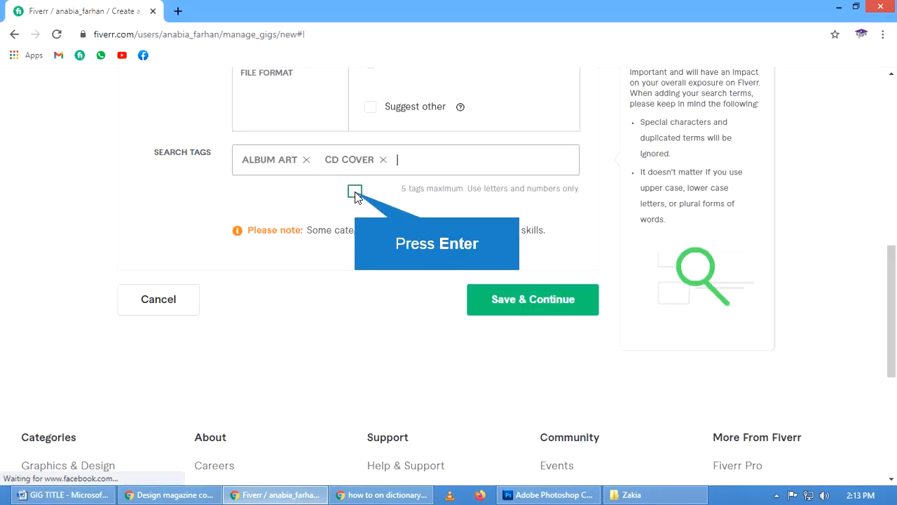
Copy "booklet magazines" from the GIG TITLE Word document and add it as a search tag on the Fiverr gig in Chrome
key("Return")
left_click(79, 496)
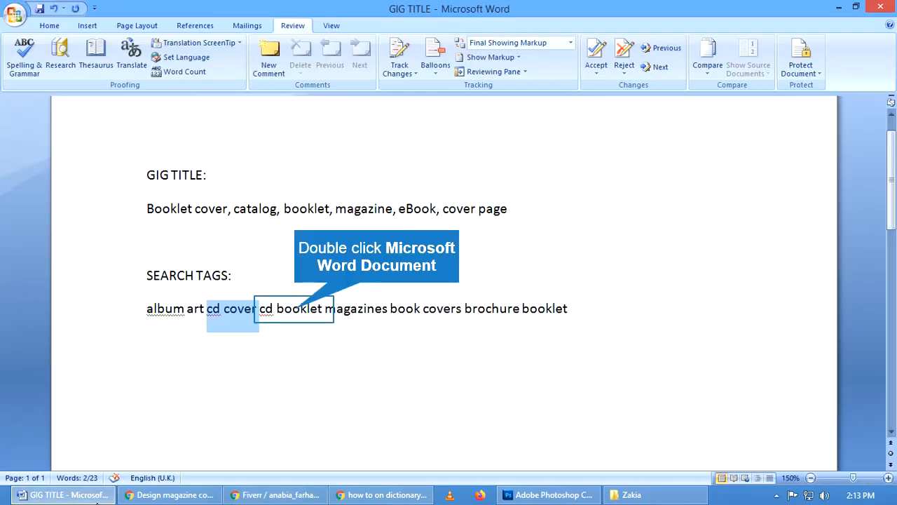
double_click(296, 310)
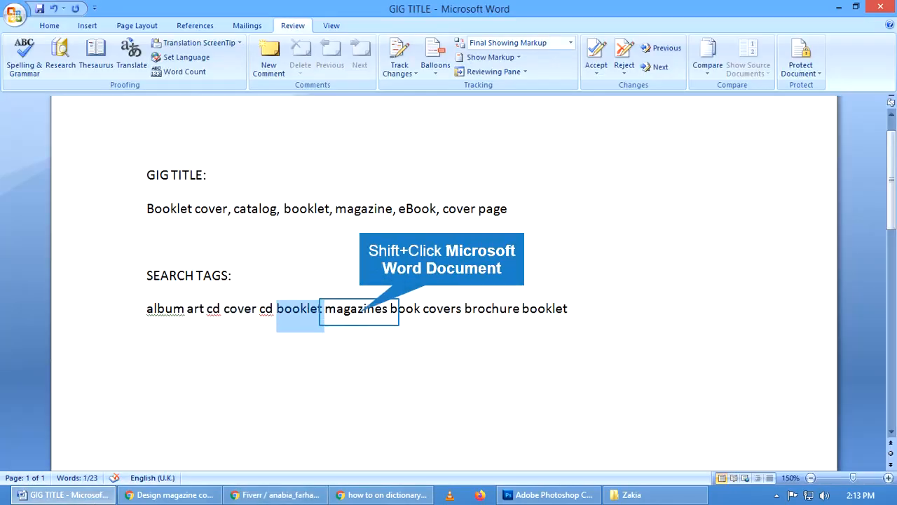
left_click(373, 312, "shift")
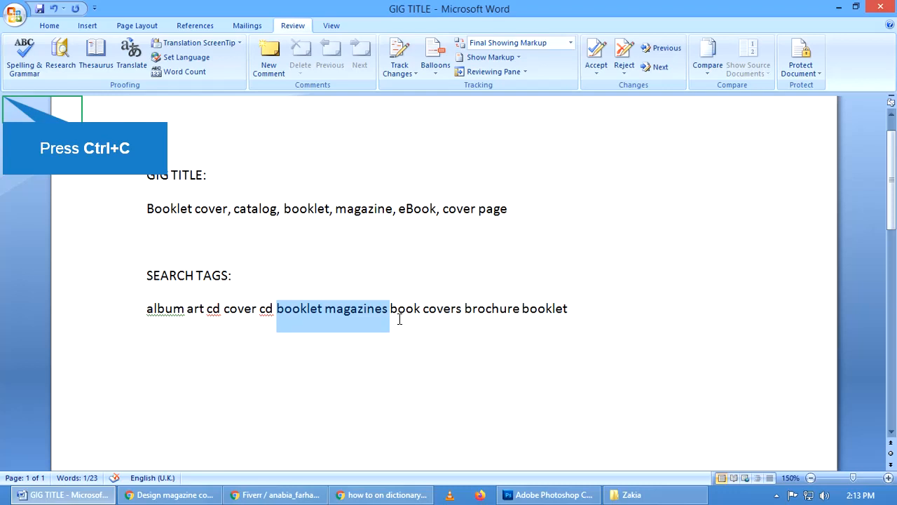
key("ctrl+c")
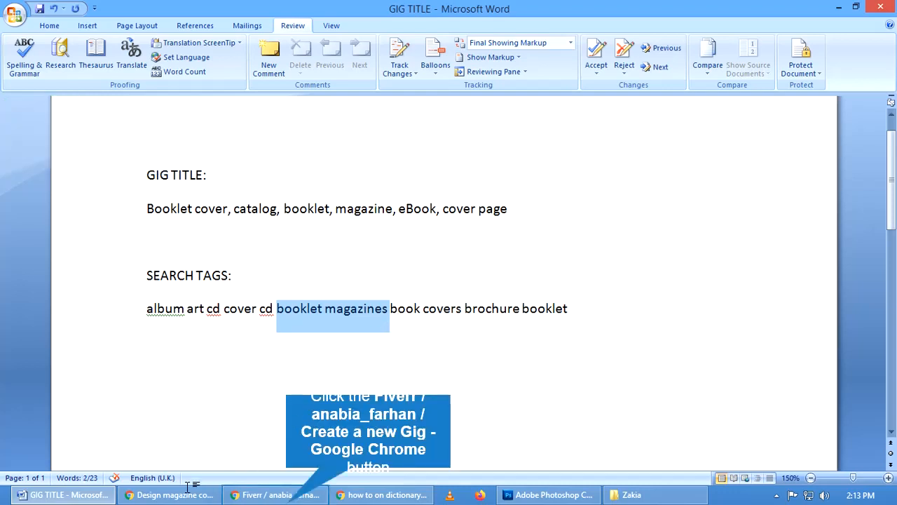
left_click(262, 497)
key("ctrl+v")
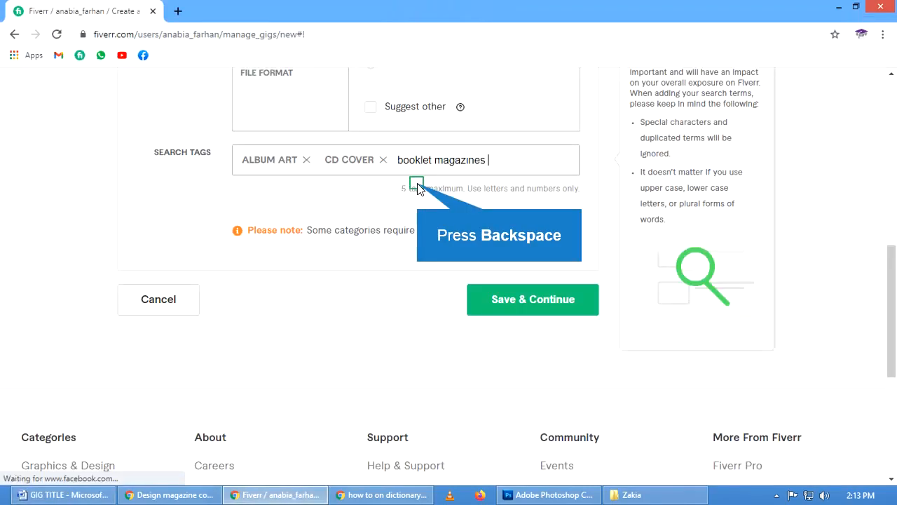
key("BackSpace")
key("Return")
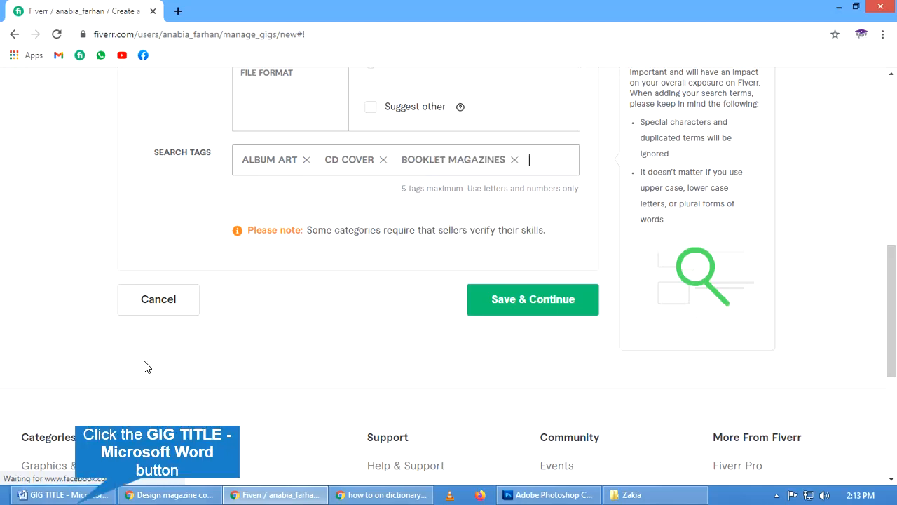
Copy "book covers" from the GIG TITLE Word document and add it as a search tag on the Fiverr gig in Chrome
left_click(100, 495)
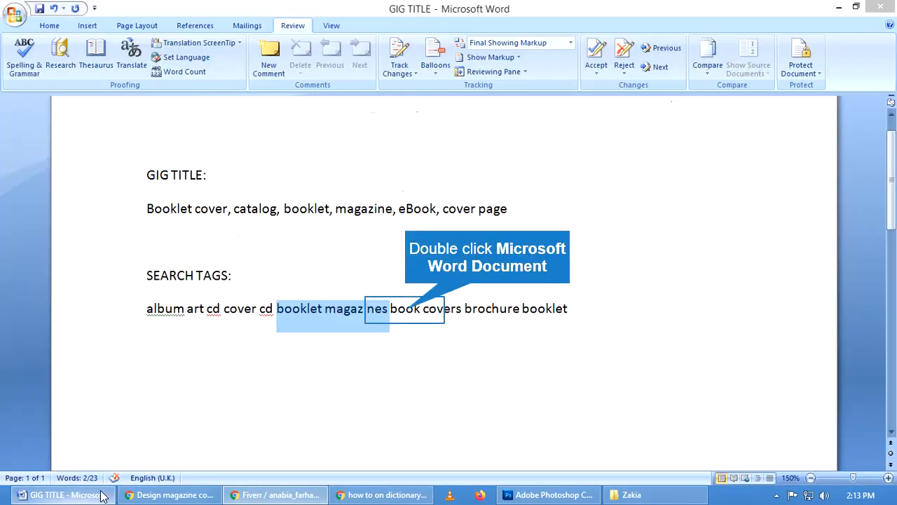
double_click(406, 310)
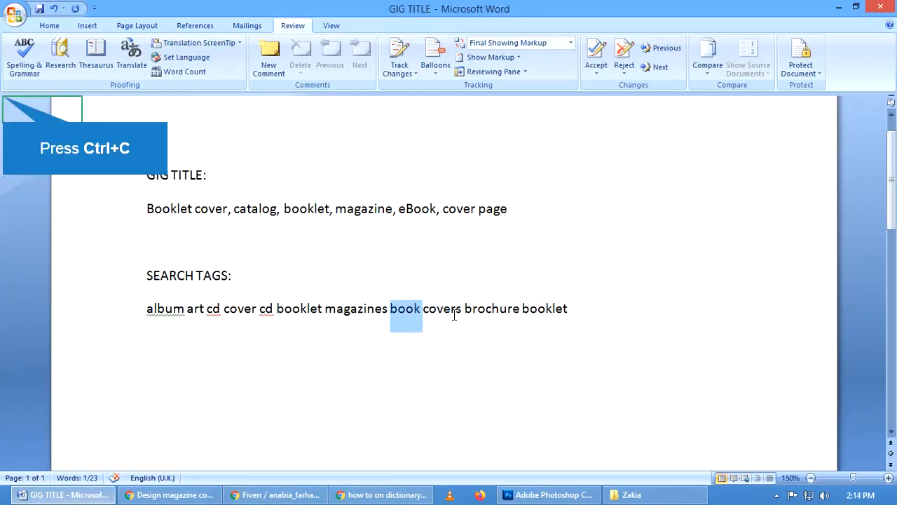
left_click(442, 340, "shift")
key("ctrl+c")
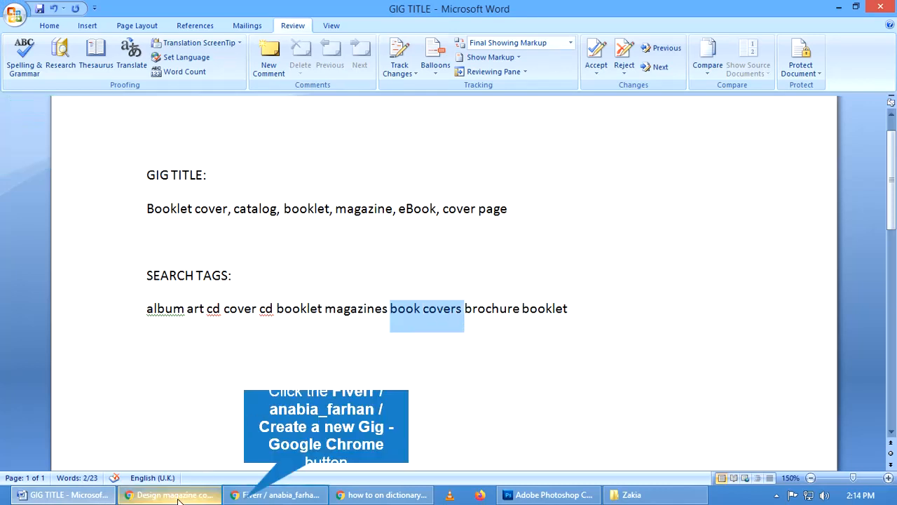
left_click(238, 495)
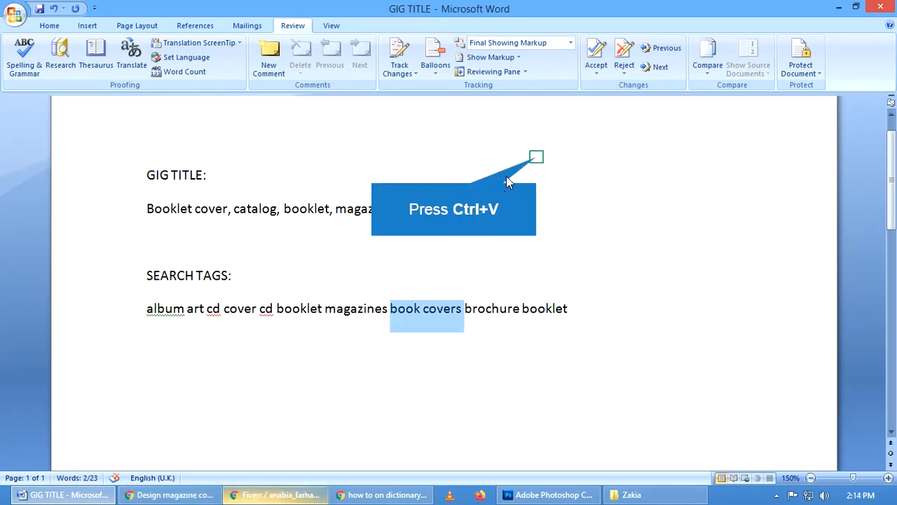
key("ctrl+v")
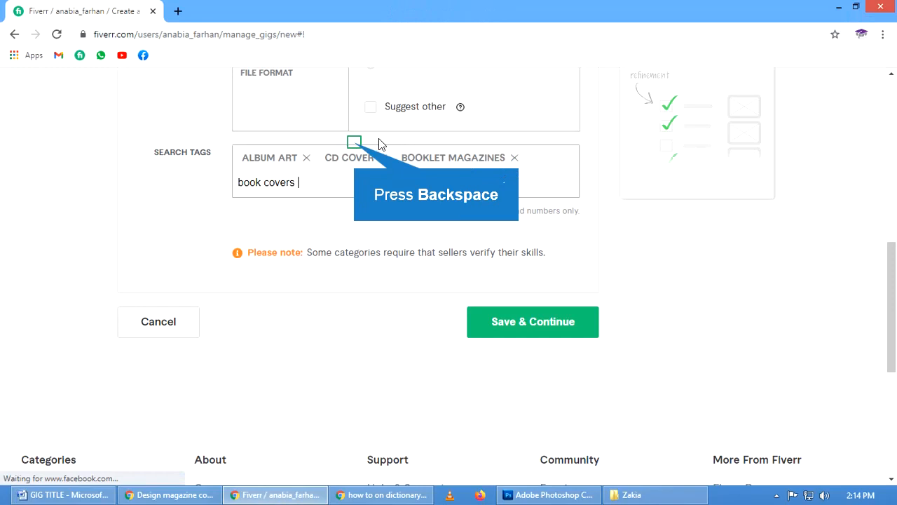
key("BackSpace")
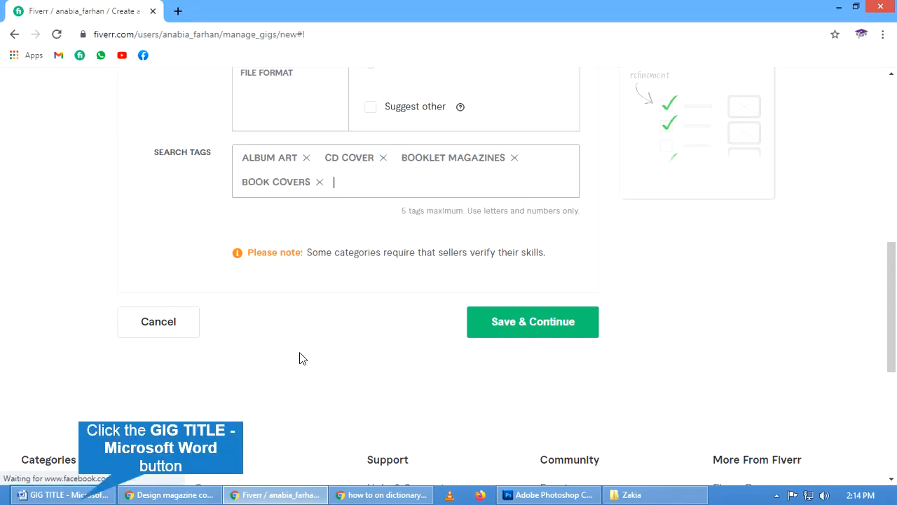
Copy "brochure booklet" from the GIG TITLE Word document and add it as the fifth search tag on the Fiverr gig in Chrome
left_click(67, 495)
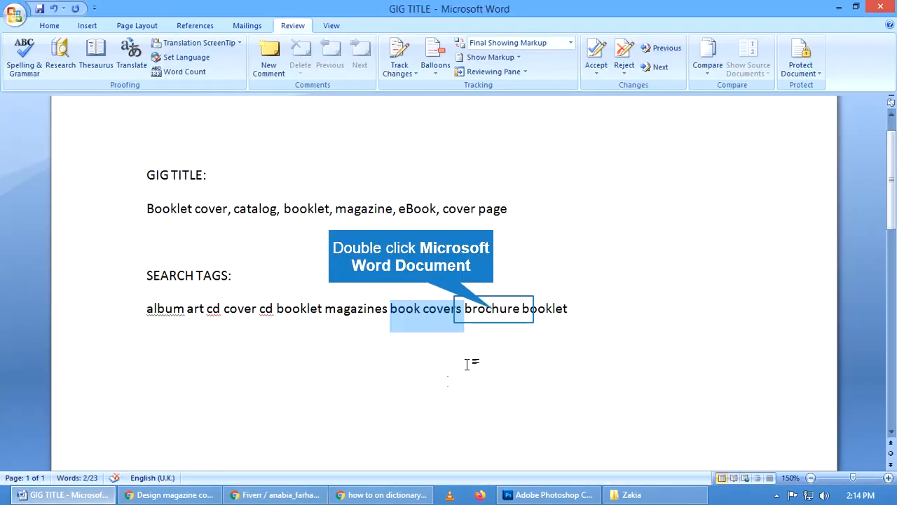
double_click(495, 309)
left_click(531, 325, "shift")
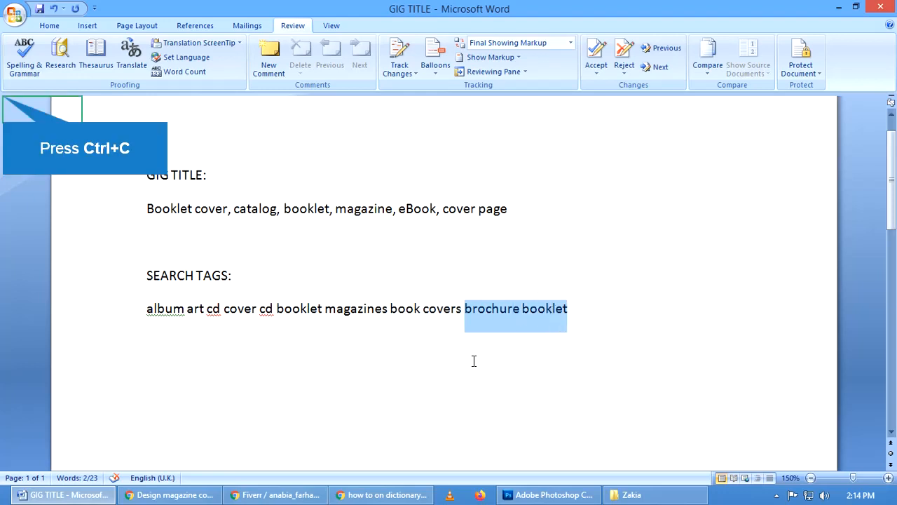
key("ctrl+c")
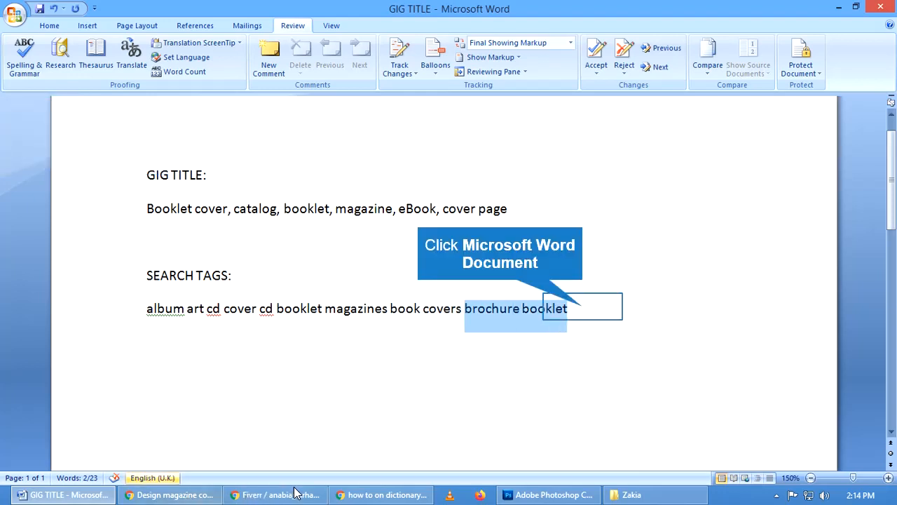
left_click(582, 306)
double_click(473, 310)
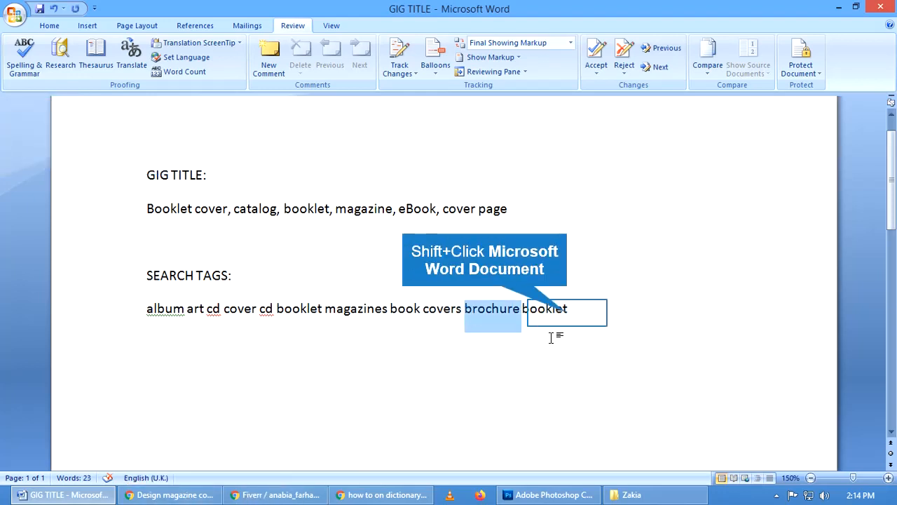
left_click(569, 313, "shift")
key("ctrl+c")
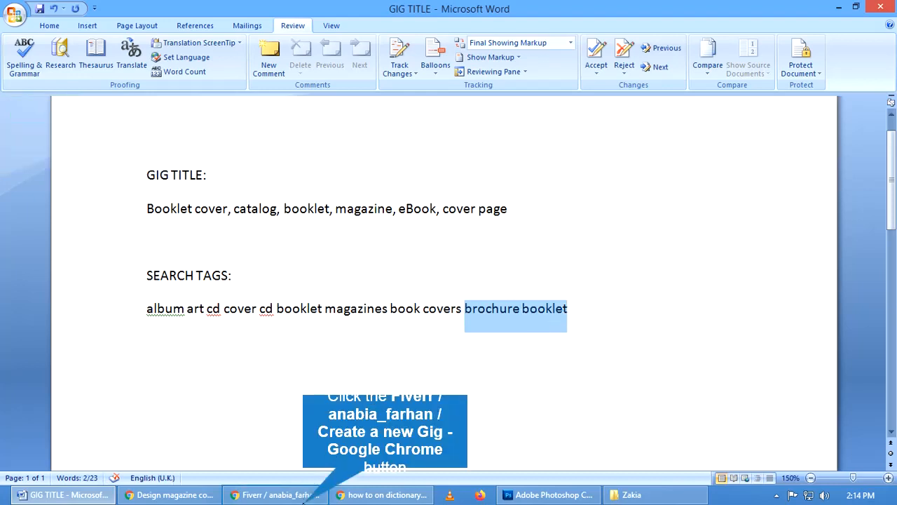
left_click(304, 495)
key("ctrl+v")
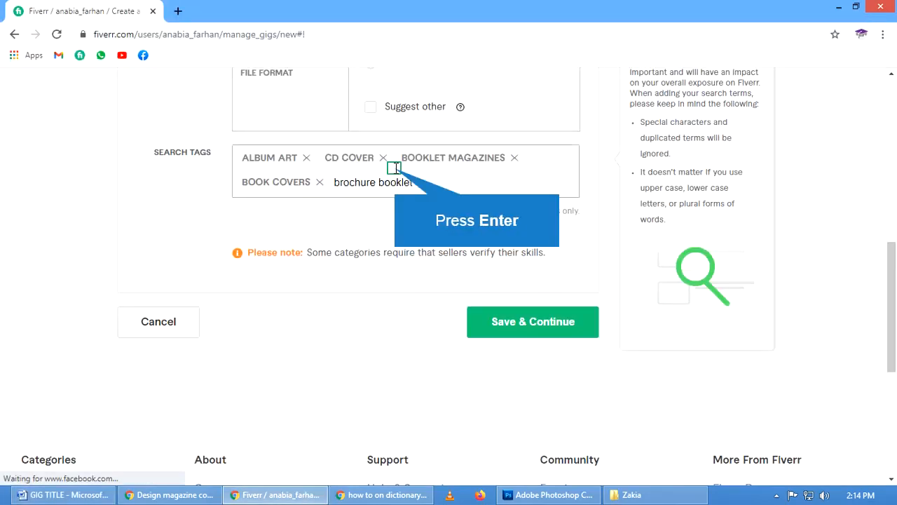
key("Return")
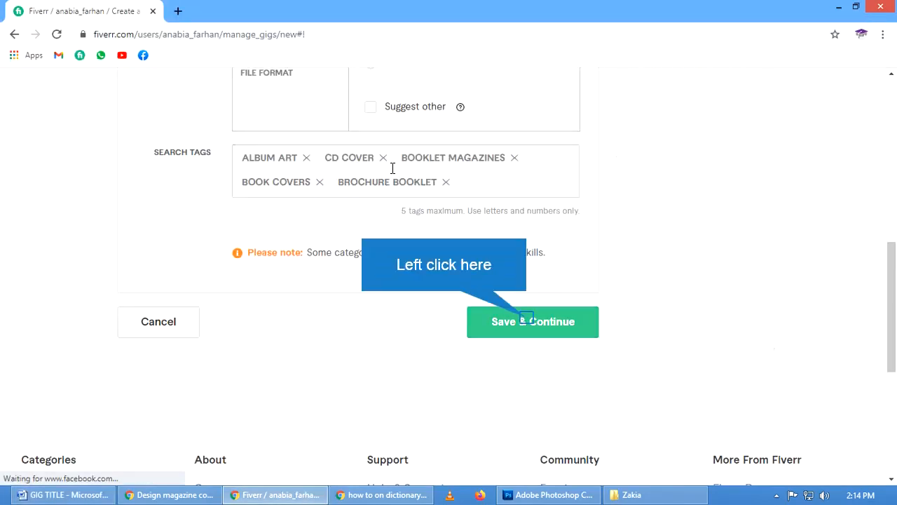
Try to save the gig overview and continue, and fill in the mandatory book genre in the gig metadata
left_click(525, 324)
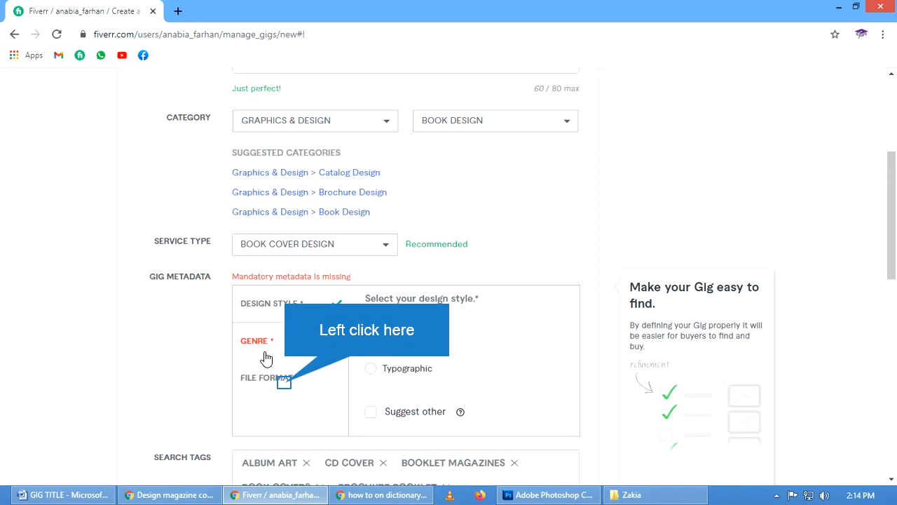
left_click(284, 385)
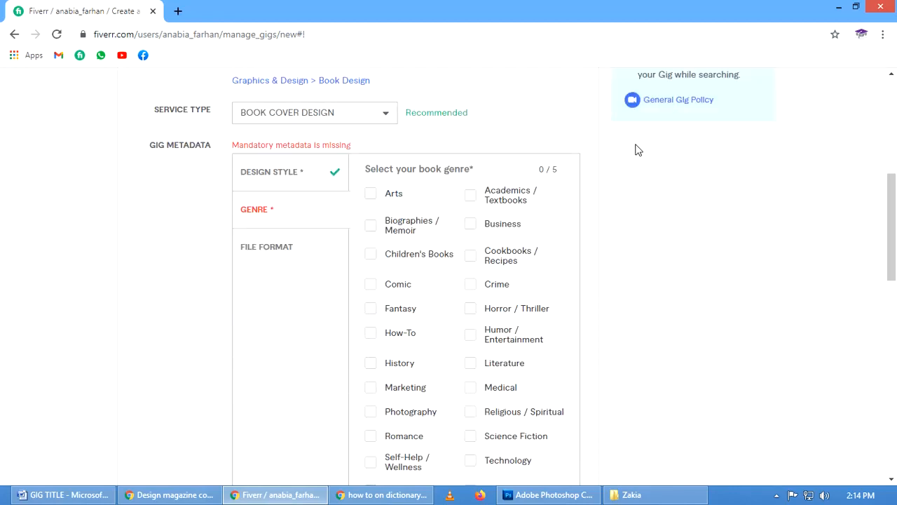
scroll(443, 335, "down", 2)
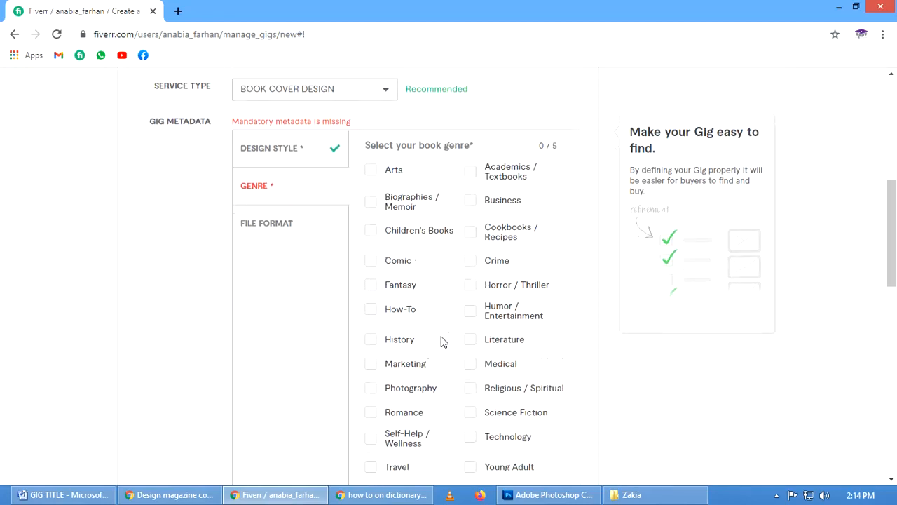
scroll(441, 340, "up", 1)
scroll(441, 337, "up", 1)
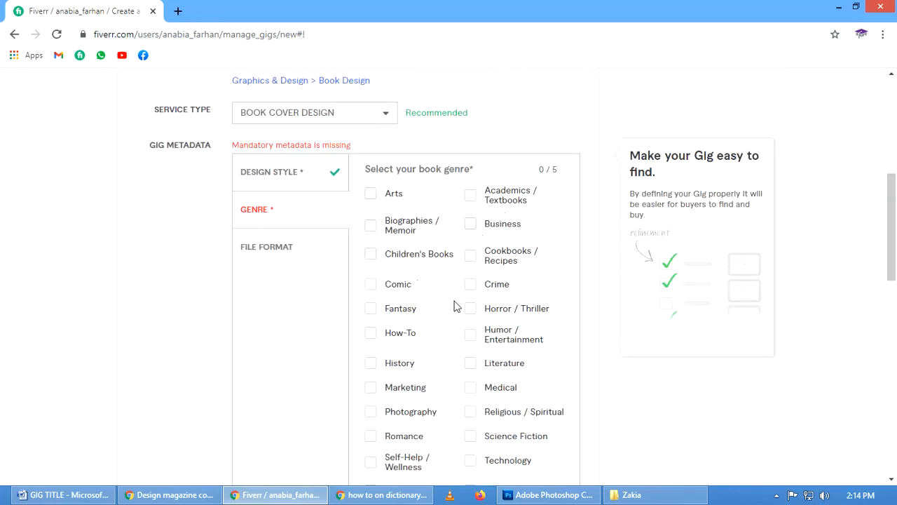
scroll(492, 340, "down", 2)
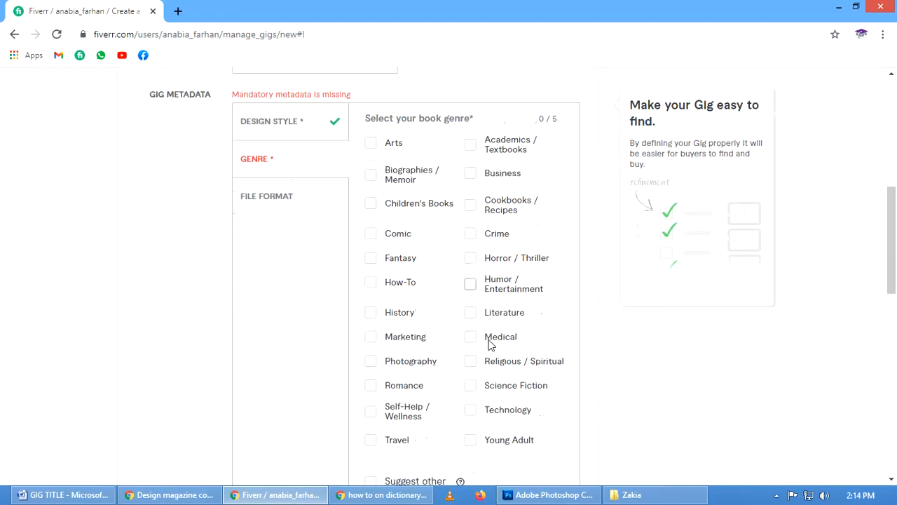
scroll(463, 306, "up", 2)
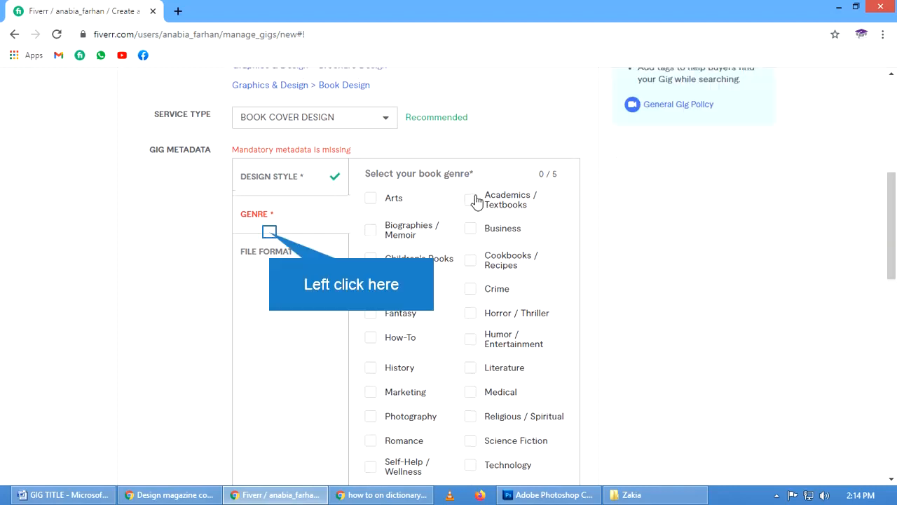
Select JPG, PDF and PNG as the provided file formats in the gig metadata
left_click(269, 232)
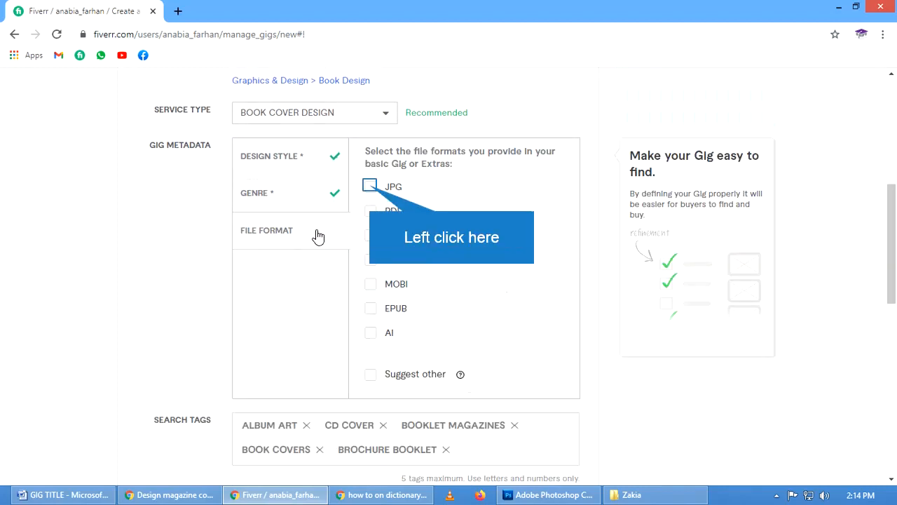
left_click(371, 186)
left_click(370, 210)
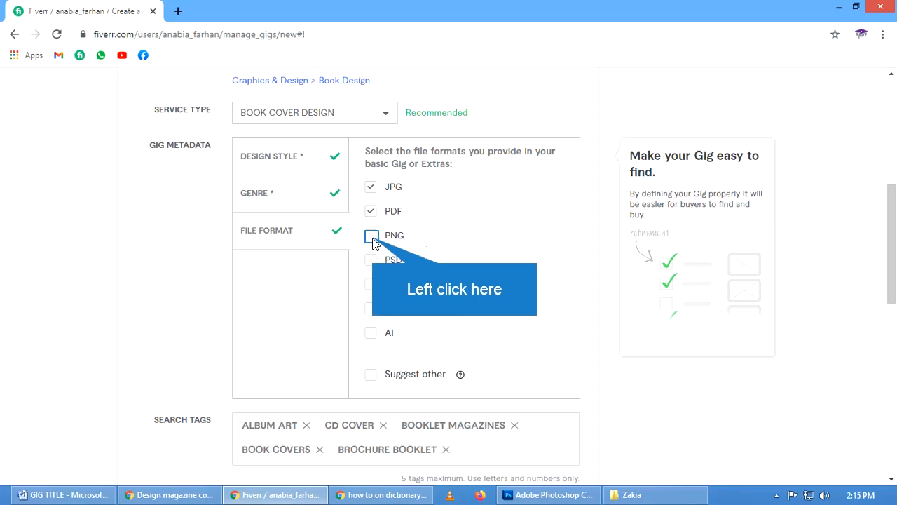
left_click(372, 237)
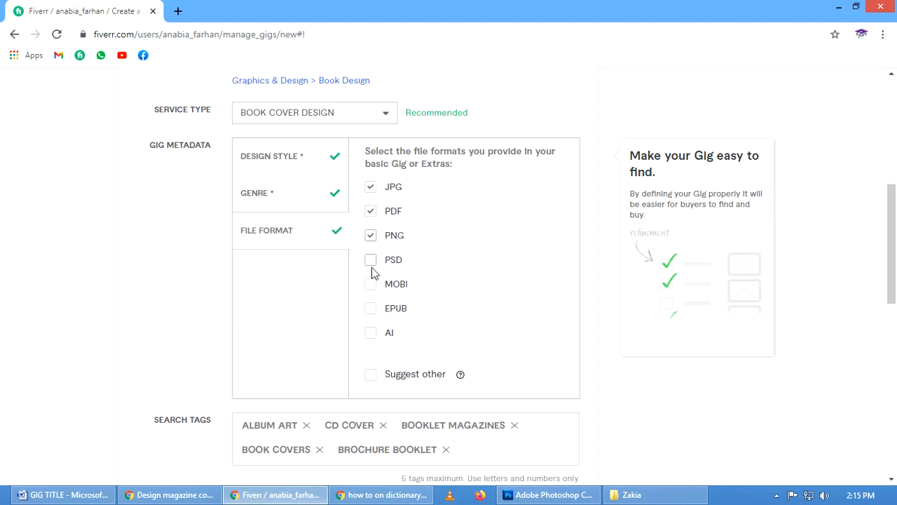
Change the gig's subcategory under Graphics & Design to Other
scroll(370, 238, "up", 3)
scroll(366, 267, "down", 4)
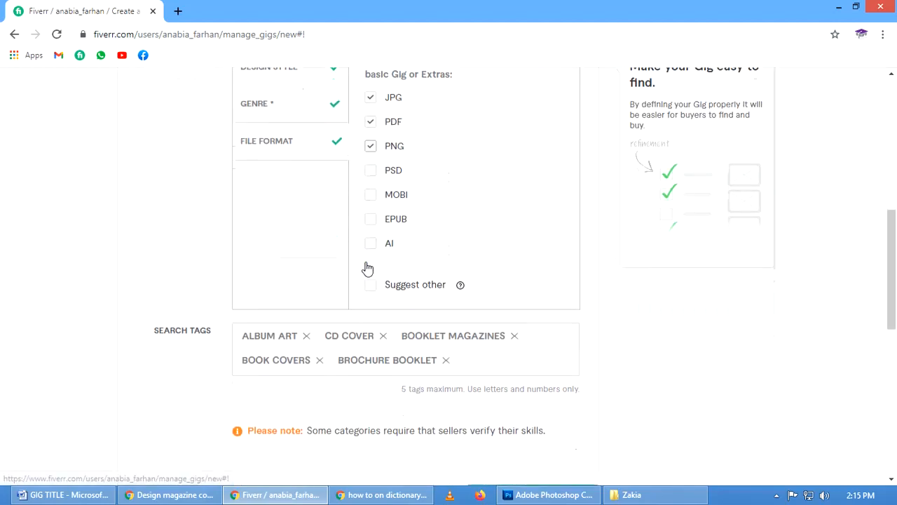
scroll(367, 268, "down", 1)
scroll(394, 226, "up", 7)
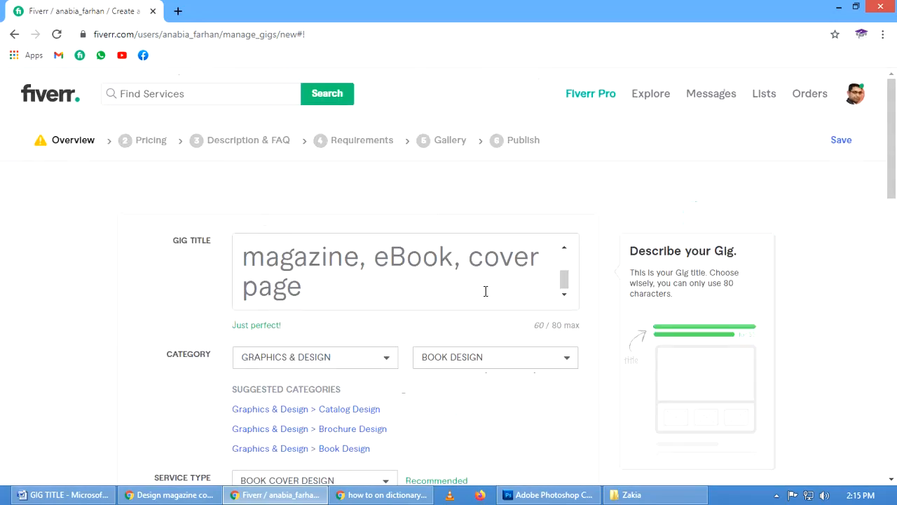
scroll(607, 357, "down", 1)
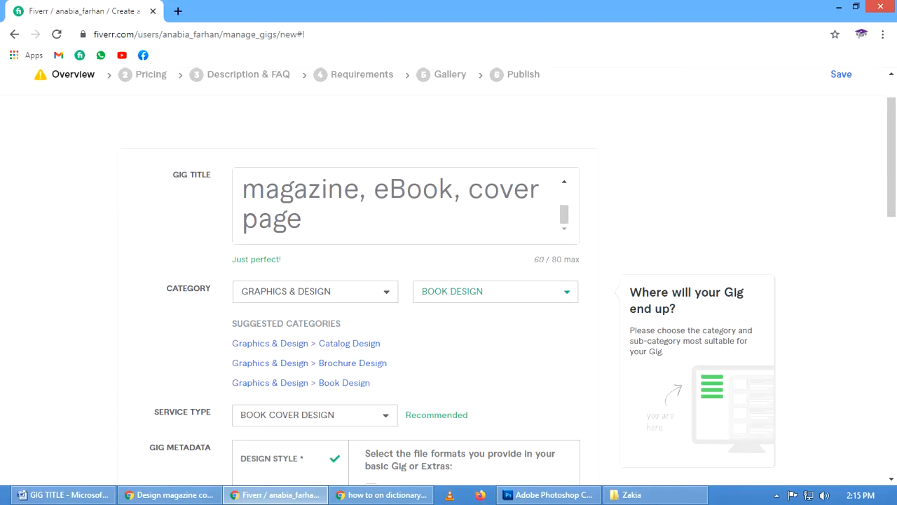
left_click(495, 291)
scroll(751, 295, "down", 3)
scroll(483, 240, "down", 3)
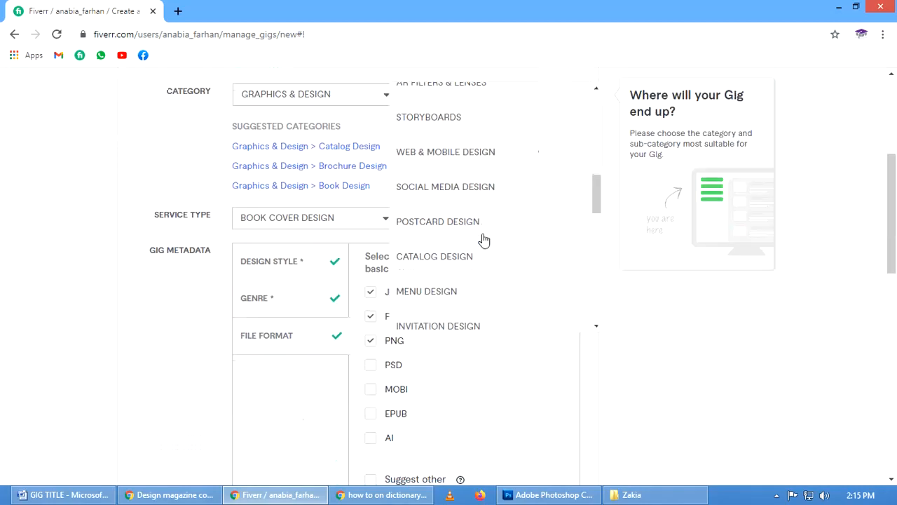
scroll(483, 241, "down", 6)
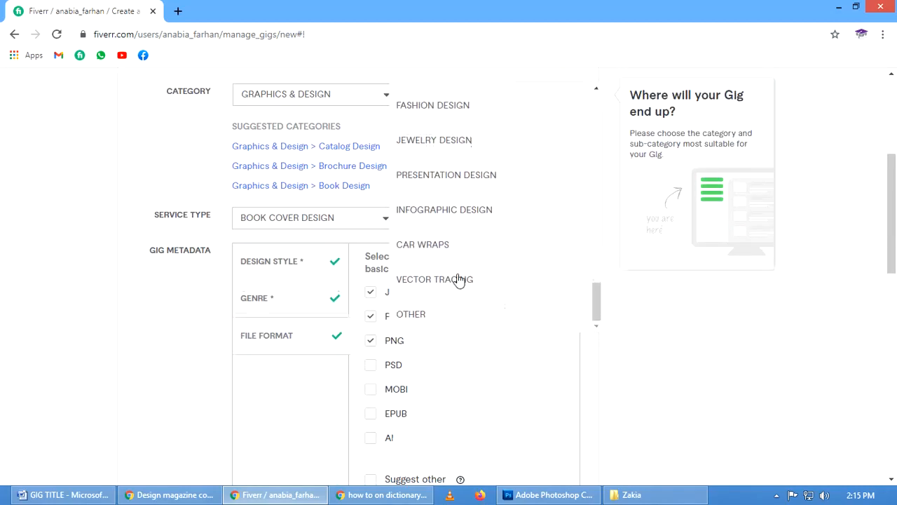
scroll(420, 289, "down", 1)
left_click(402, 256)
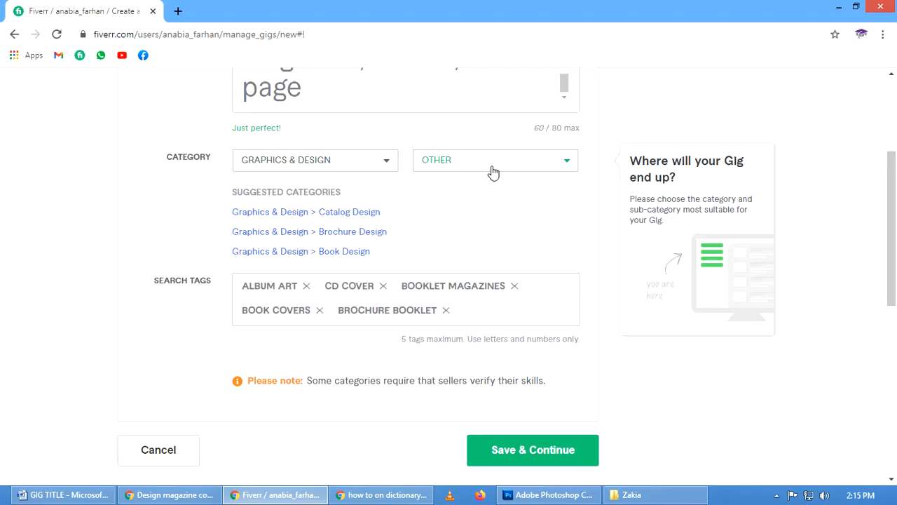
scroll(471, 175, "up", 2)
scroll(651, 226, "down", 3)
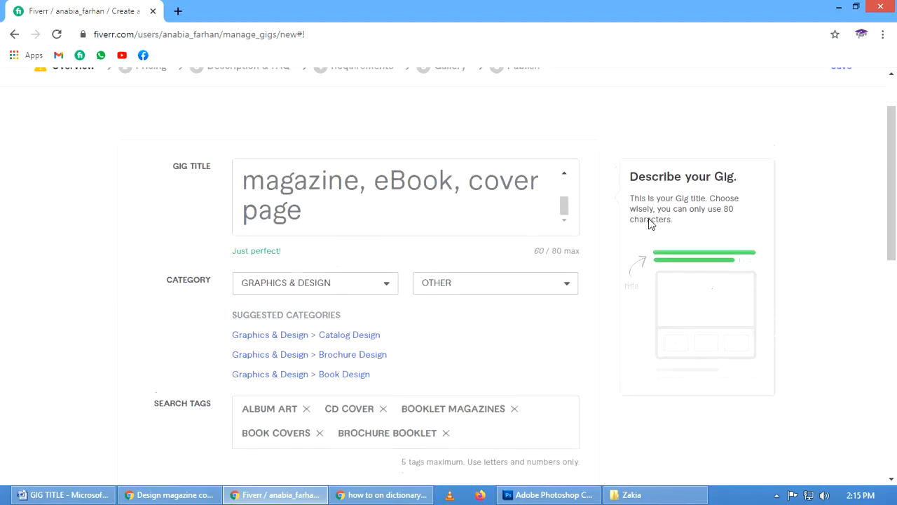
Save the gig overview to continue to pricing, and turn on the 3 Packages option
scroll(648, 233, "down", 2)
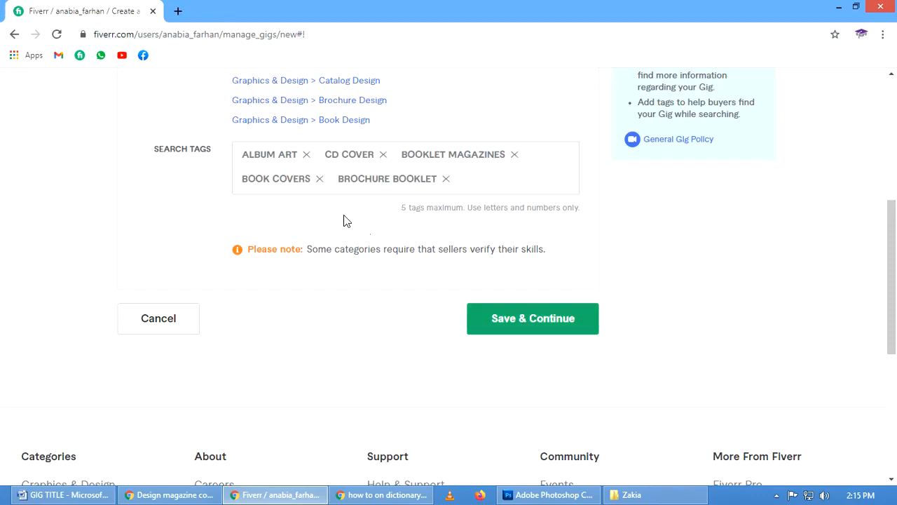
left_click(474, 307)
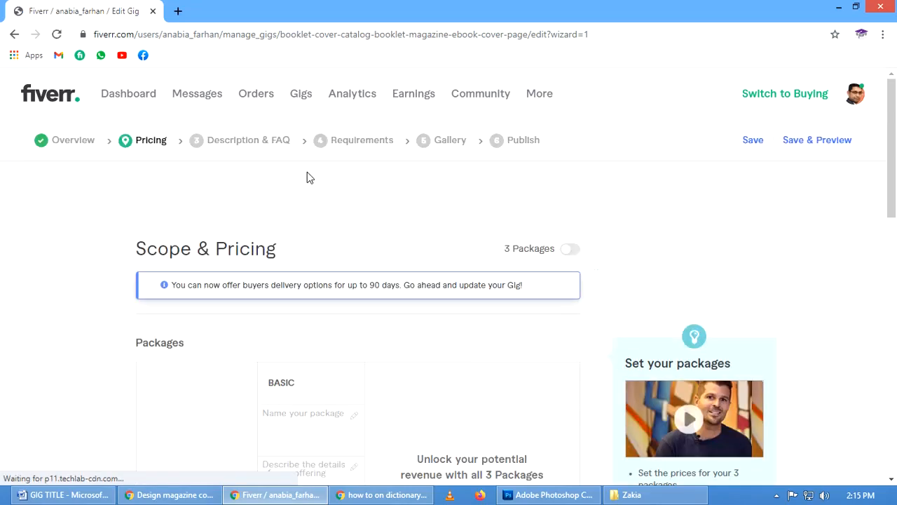
scroll(300, 178, "down", 1)
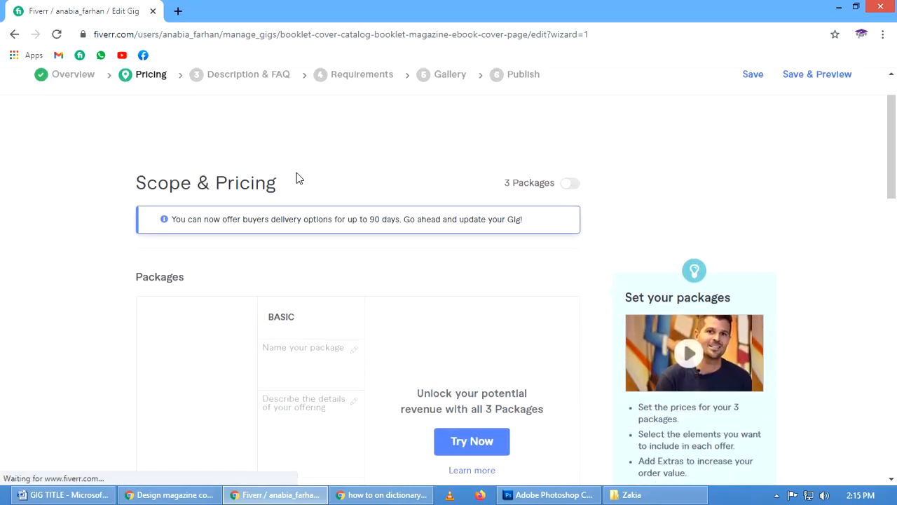
scroll(296, 178, "down", 2)
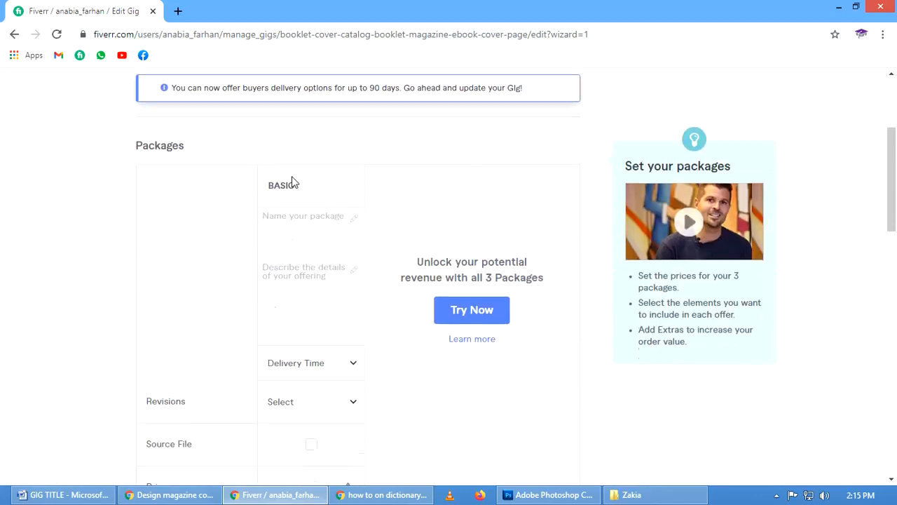
scroll(304, 185, "up", 1)
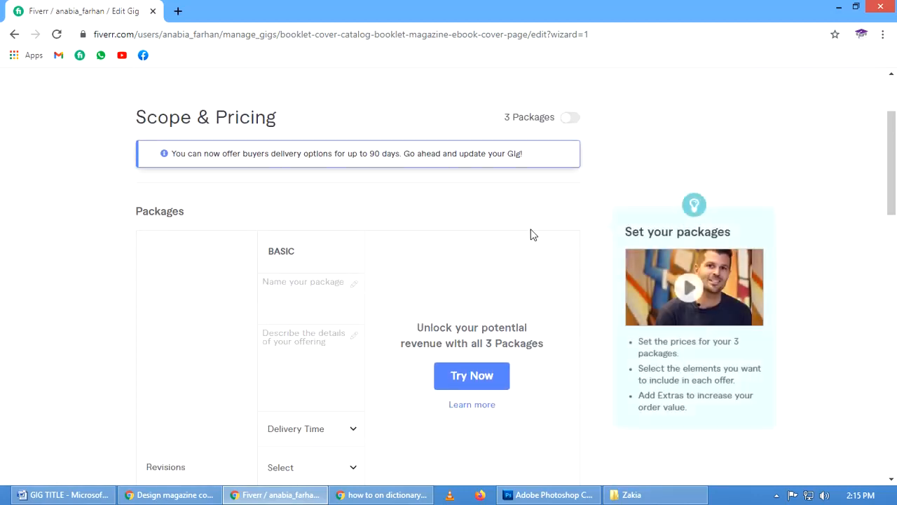
left_click(571, 118)
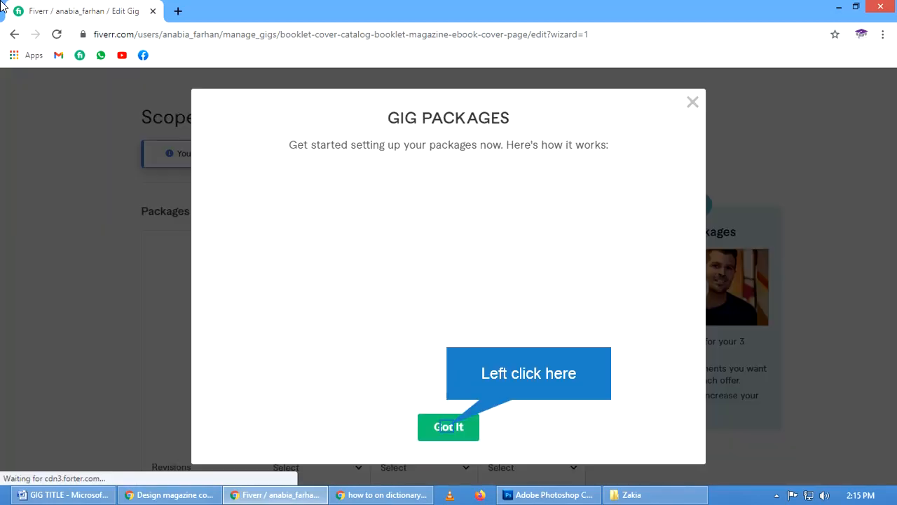
left_click(447, 426)
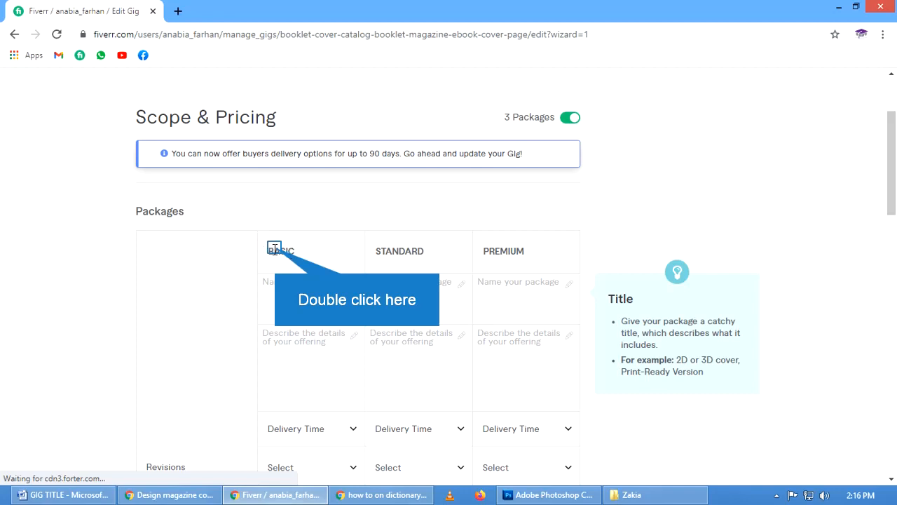
Name the three gig packages "Basic", "Standard" and "Pro" in the Basic, Standard and Premium columns
double_click(275, 248)
double_click(416, 250)
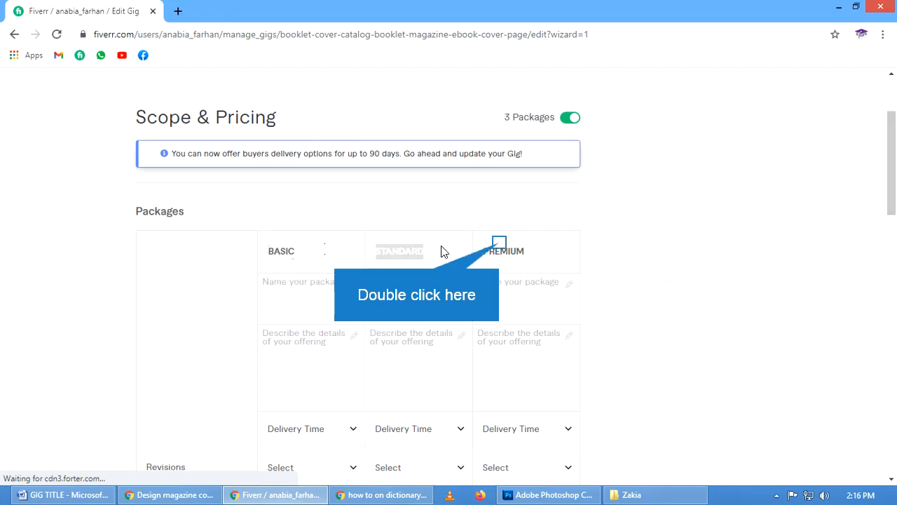
double_click(499, 245)
left_click(294, 289)
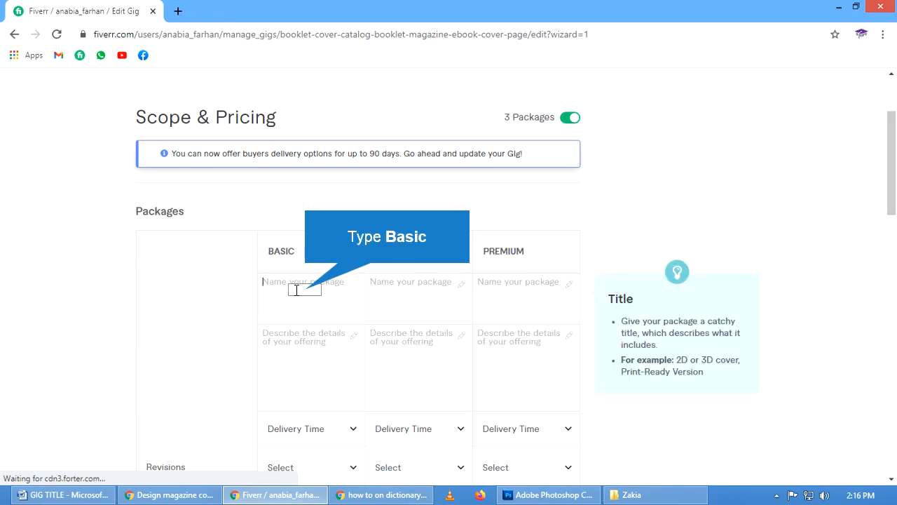
type("Basic")
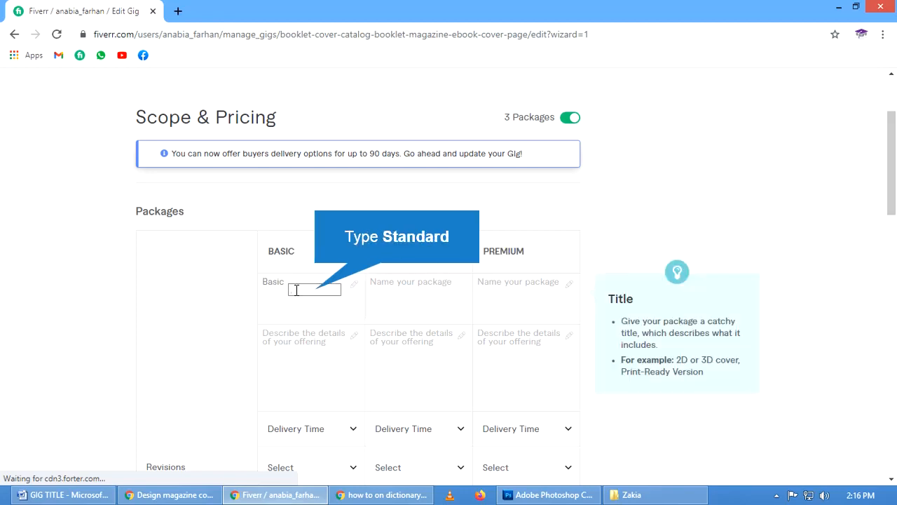
type("Standard")
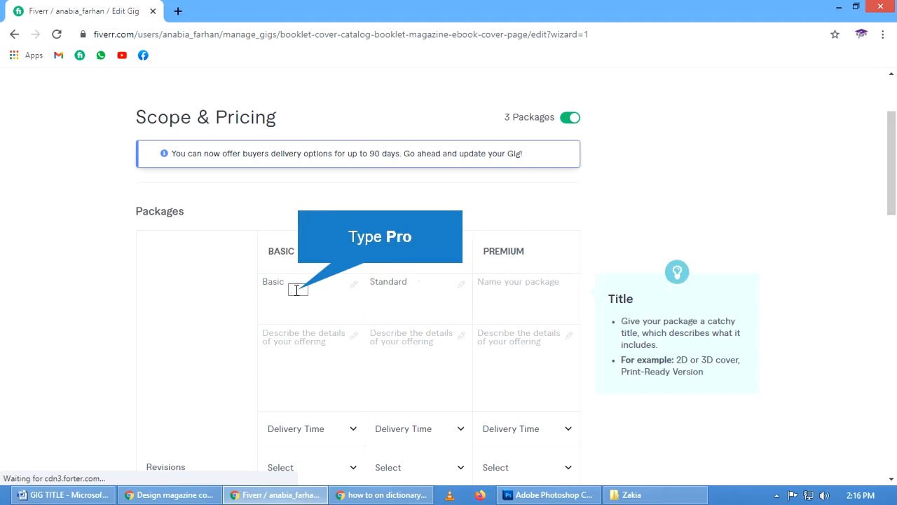
type("Pro")
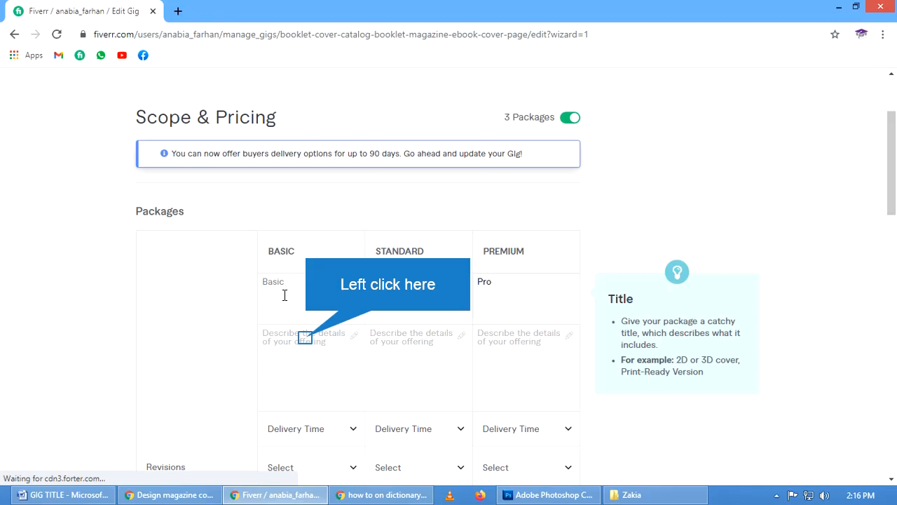
Describe the Basic package on separate lines as "JPEG File", "FREE PDF Ready to print file" and "Custom Size"
left_click(307, 337)
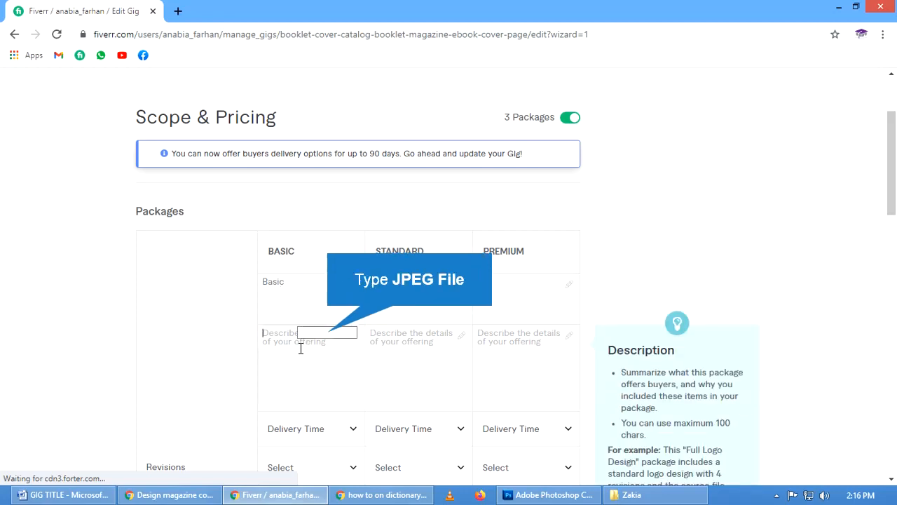
type("JPEG Fil ")
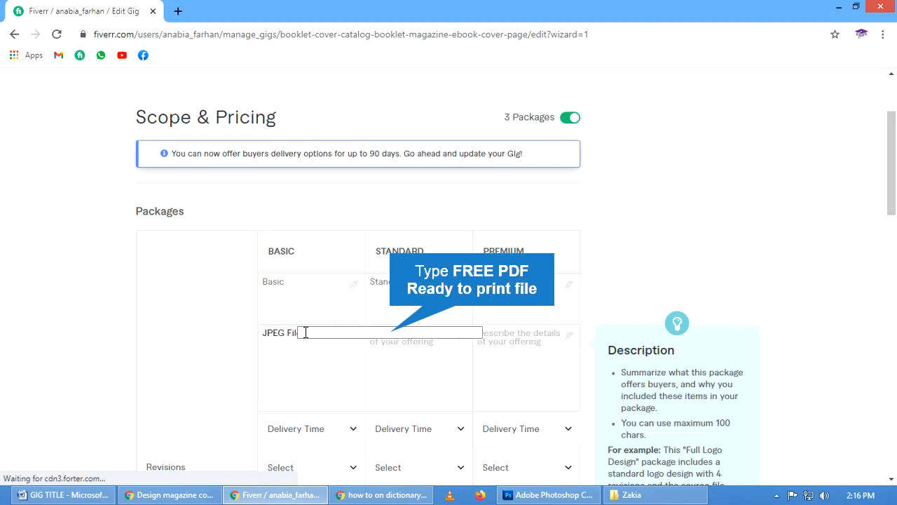
type("FREE PDF Ready t")
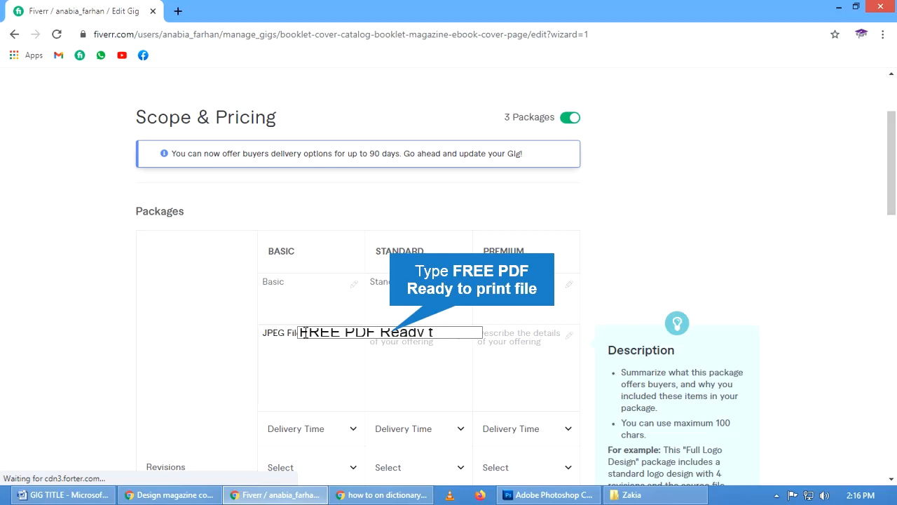
type("o print file")
key("Return")
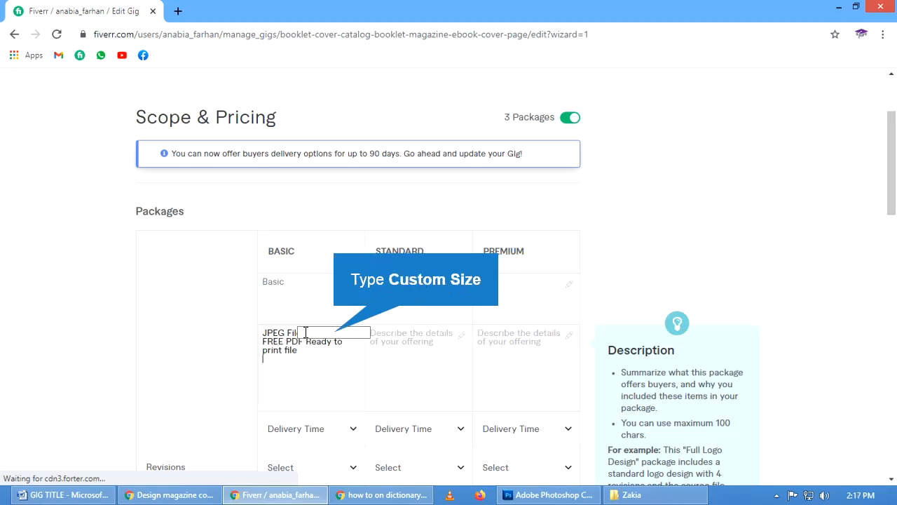
left_click(305, 332)
type("Custom SIze")
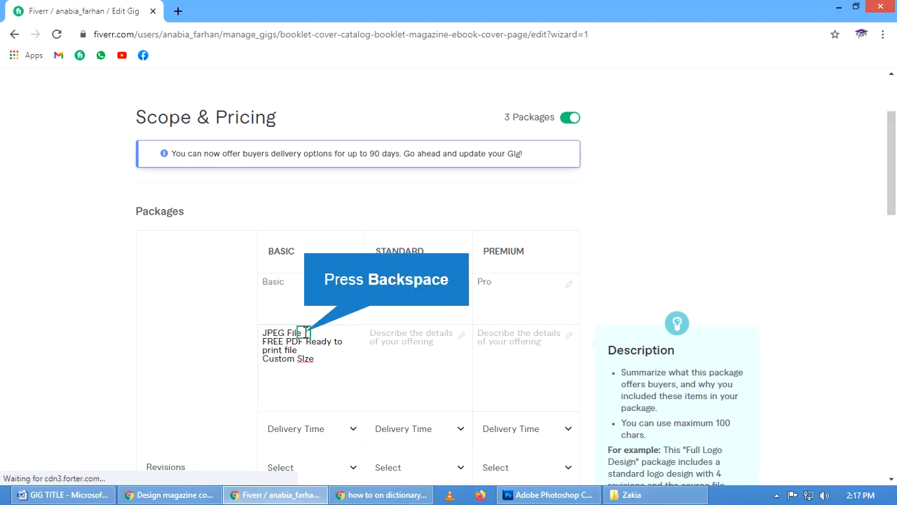
key("BackSpace")
key("BackSpace")
key("BackSpace")
type("ize ")
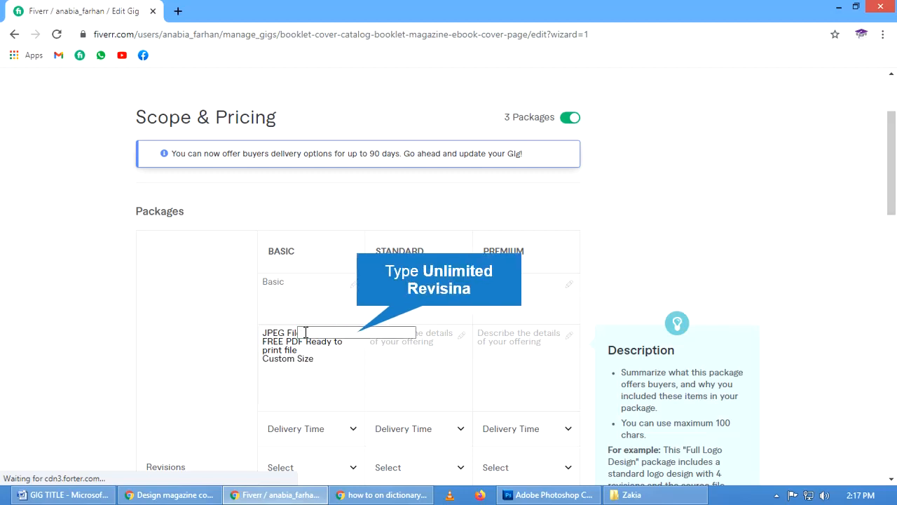
Add "Unlimited Revisions" as the last line of the Basic package description
type("Unlimited Revis")
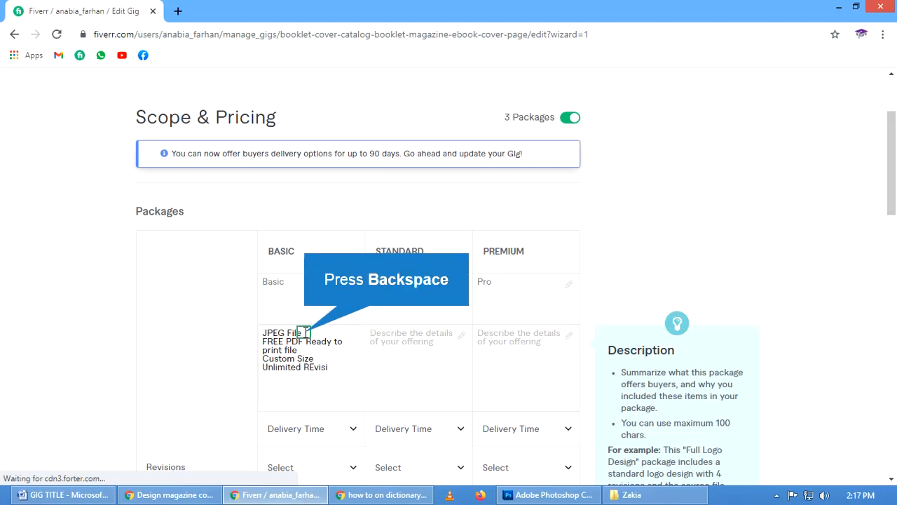
key("BackSpace")
key("BackSpace")
key("BackSpace")
key("BackSpace")
key("BackSpace")
type("evi")
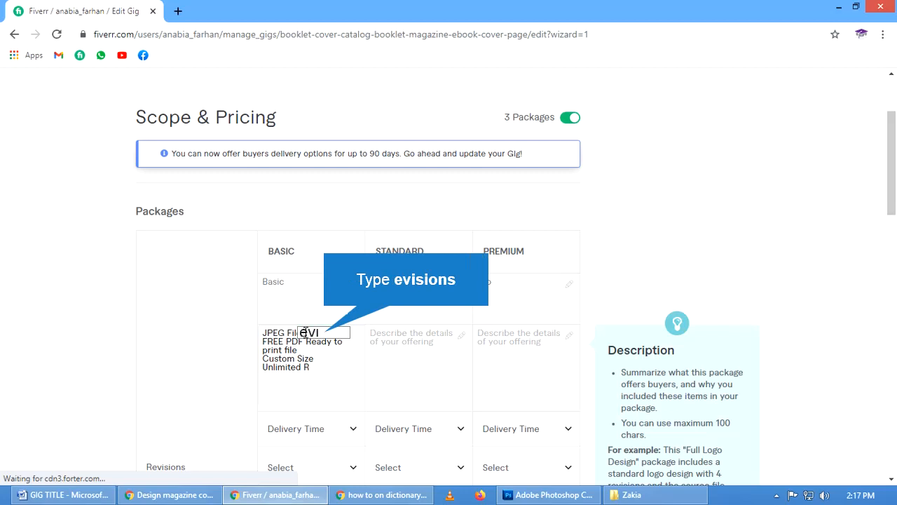
type("sions")
key("Return")
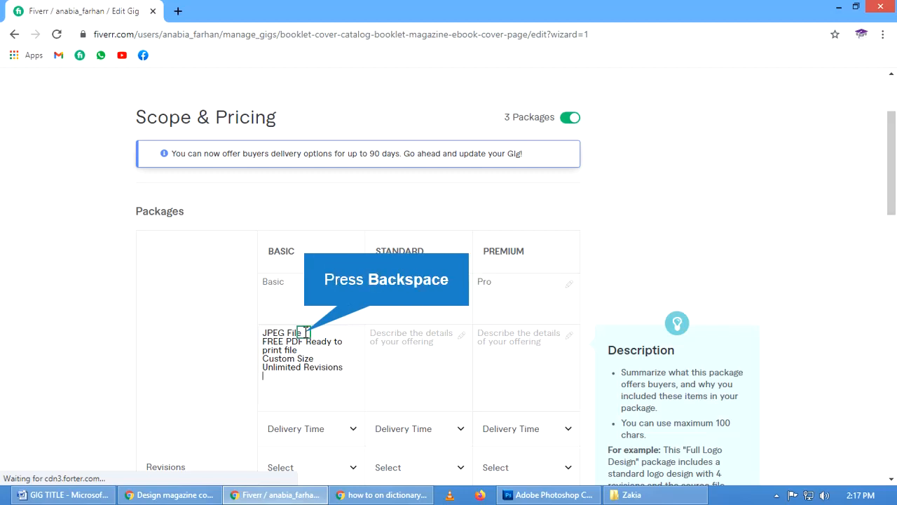
key("BackSpace")
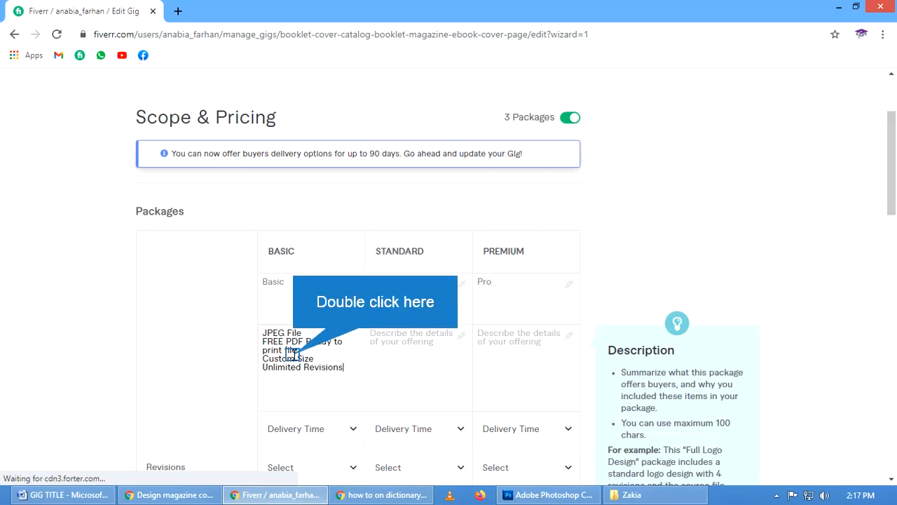
Copy the whole Basic package description into the Standard package description
double_click(292, 353)
key("ctrl+a")
key("ctrl+c")
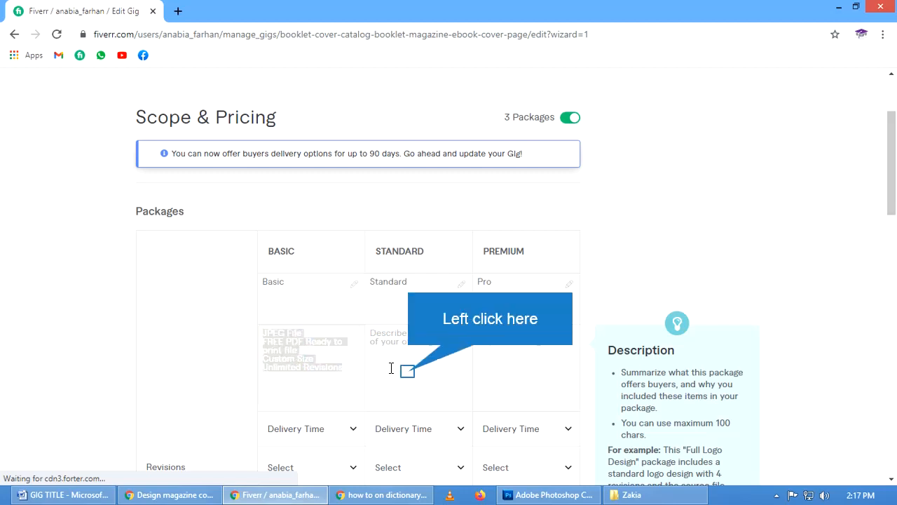
left_click(391, 368)
key("ctrl+v")
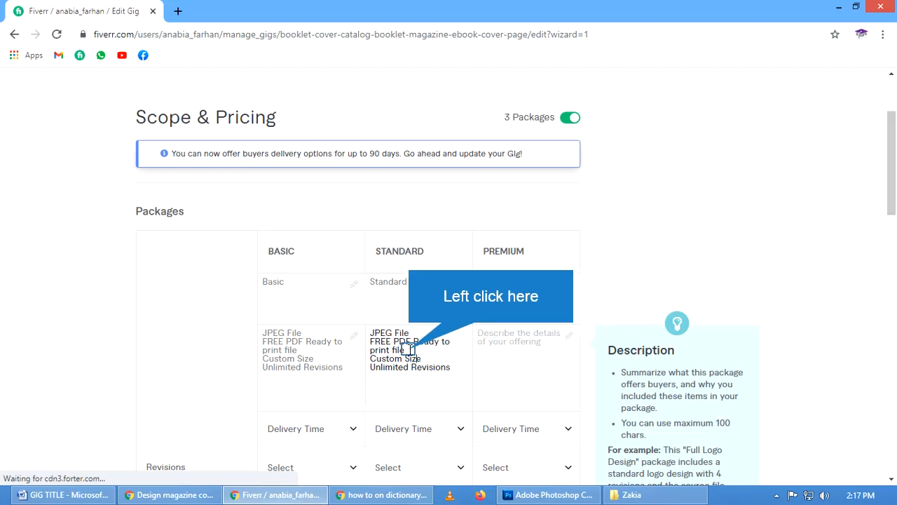
Insert the line "PSD (72dpi)" above "Custom Size" in the Standard package description
left_click(412, 350)
key("Return")
type("PS")
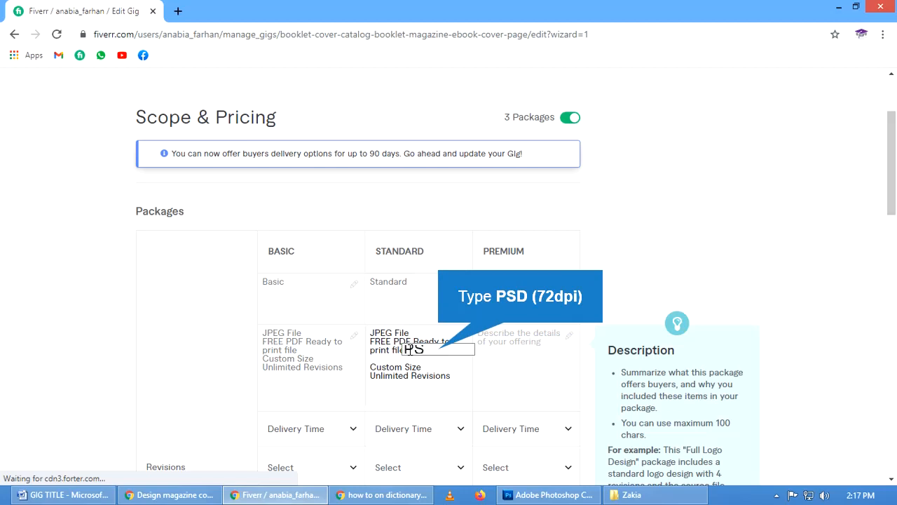
type("D (72dpi)")
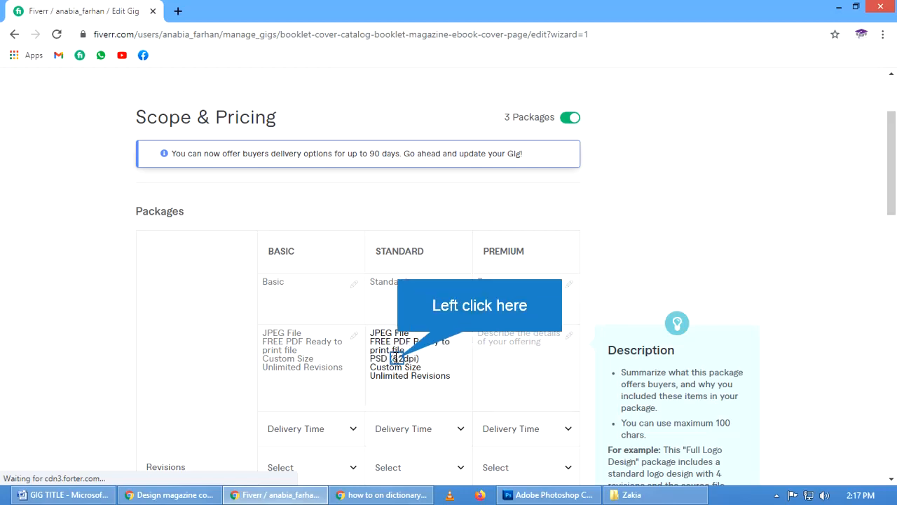
left_click(398, 358)
key("BackSpace")
type("7")
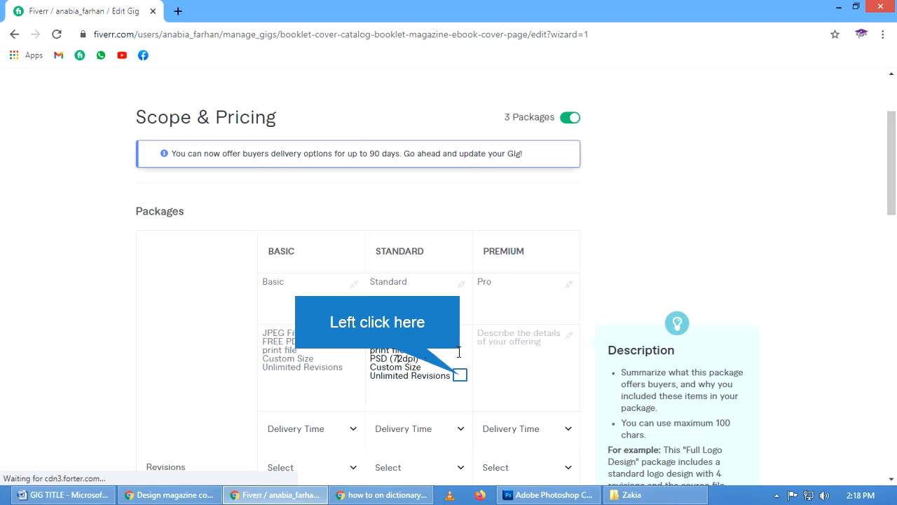
Copy the whole Standard package description into the Premium package description
left_click(461, 374)
key("ctrl+a")
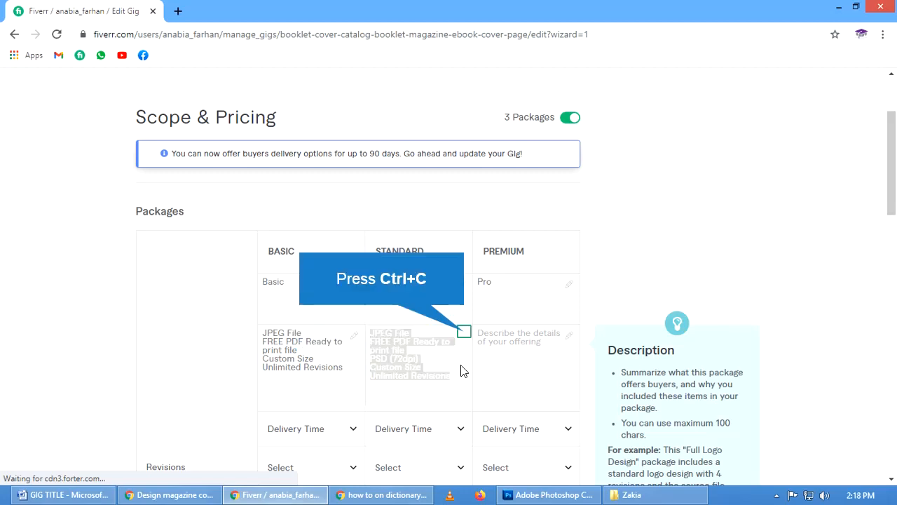
key("ctrl+c")
left_click(519, 358)
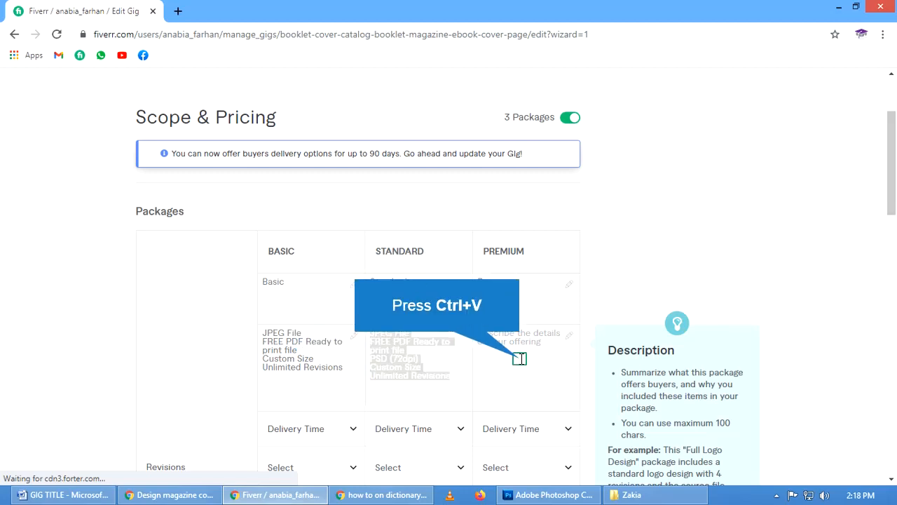
key("ctrl+v")
Change the PSD resolution in the Premium package description to 300dpi
left_click(510, 358)
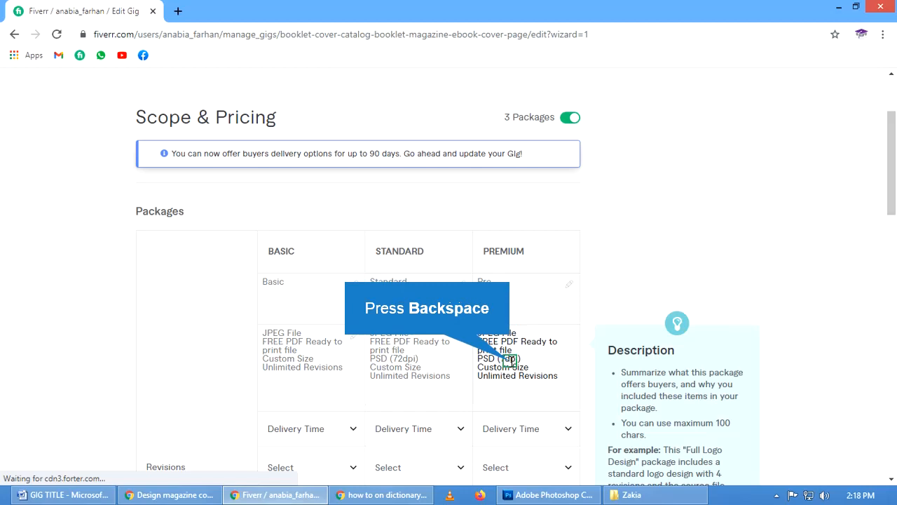
key("BackSpace")
key("BackSpace")
type("300")
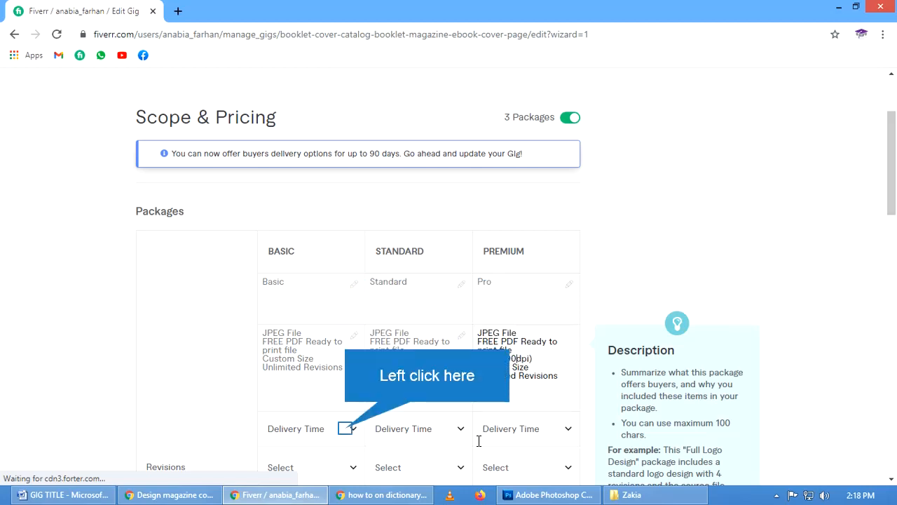
Set the delivery time of the Basic, Standard and Premium packages to 1 day Delivery
left_click(351, 432)
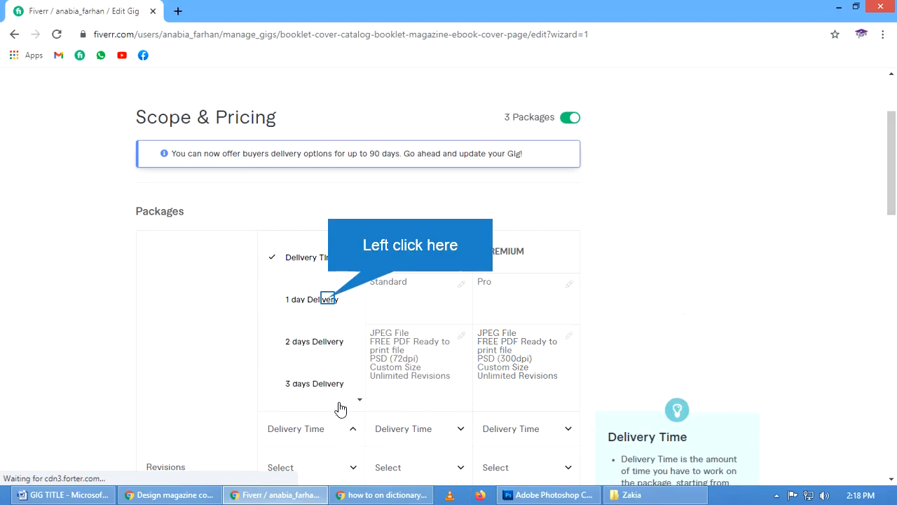
left_click(328, 302)
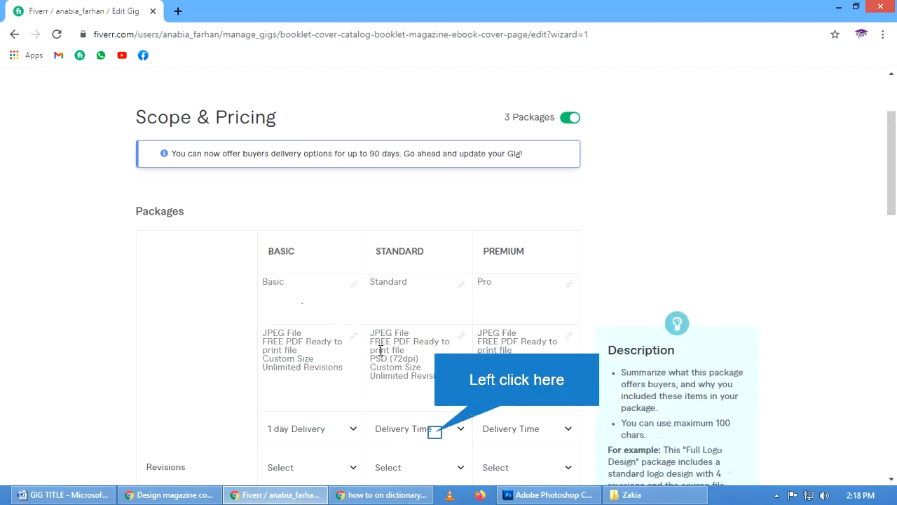
left_click(433, 428)
left_click(420, 300)
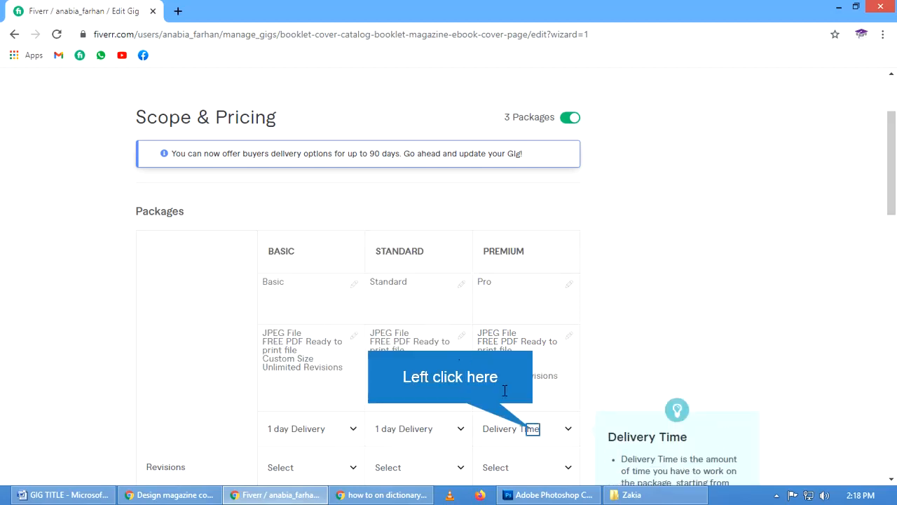
left_click(533, 429)
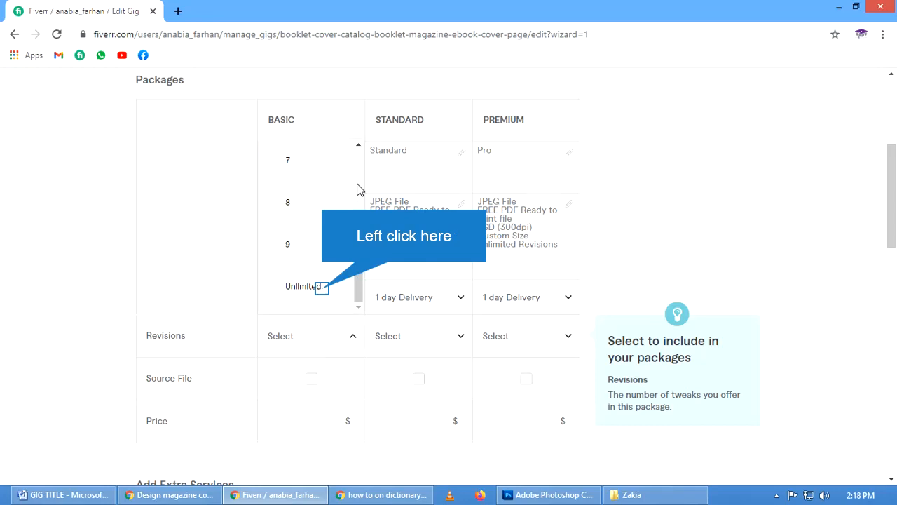
Set the revisions of the Basic, Standard and Premium packages to Unlimited
left_click(324, 296)
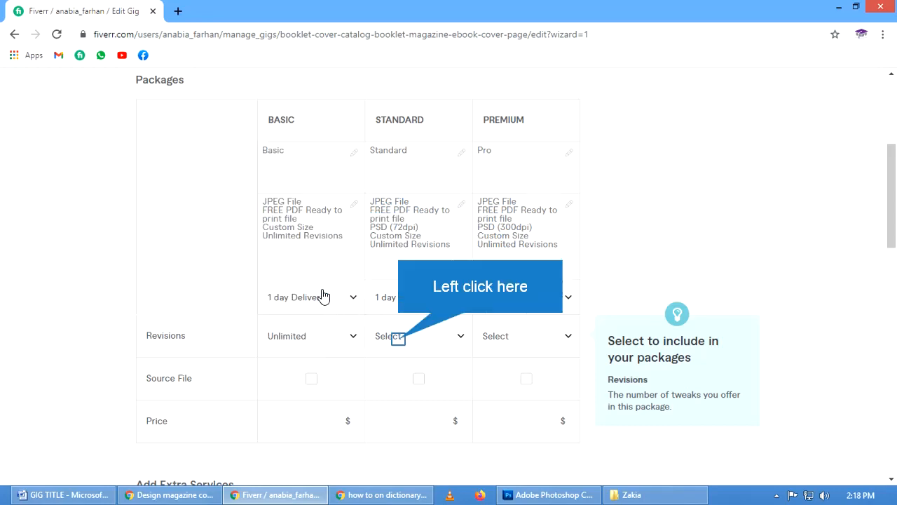
left_click(467, 180)
left_click(437, 288)
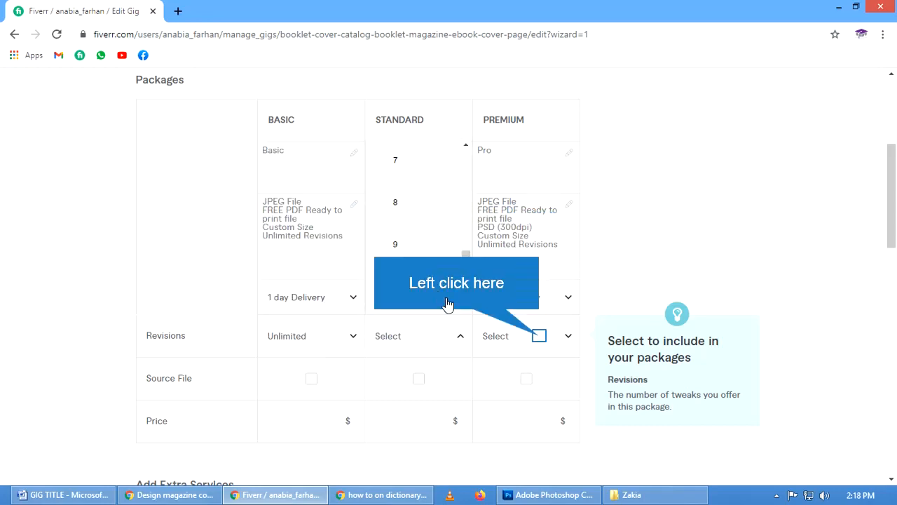
left_click(539, 340)
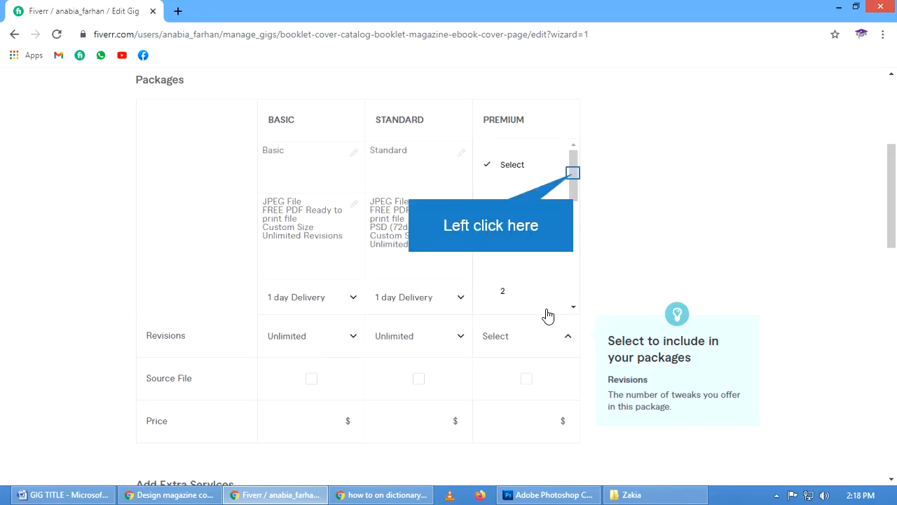
left_click(573, 173)
left_click(515, 295)
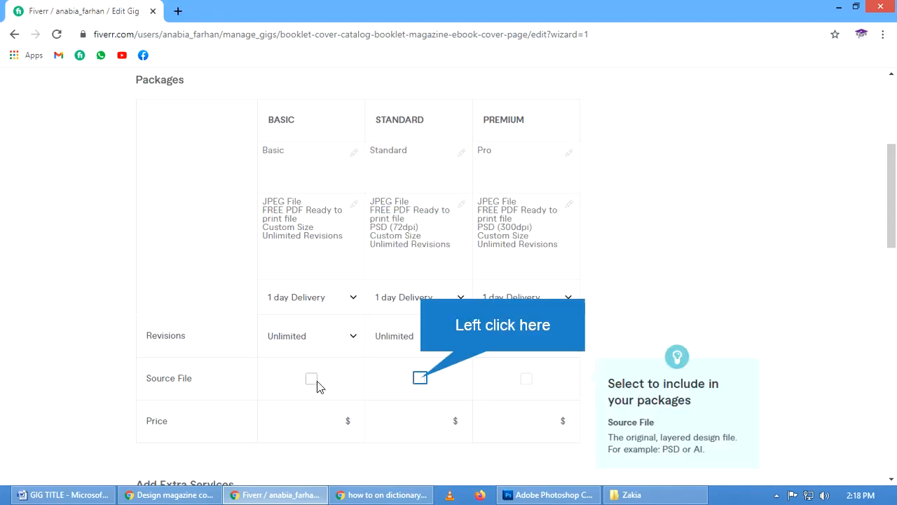
Include the source file in the Standard and Premium packages, and price Basic at $5, Standard at $10 and Premium at $10
left_click(422, 381)
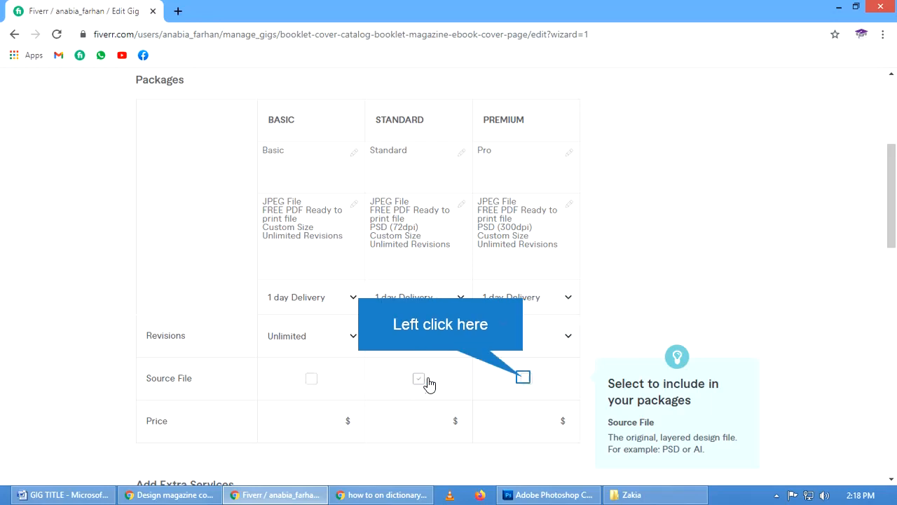
left_click(522, 377)
scroll(418, 385, "down", 1)
left_click(330, 370)
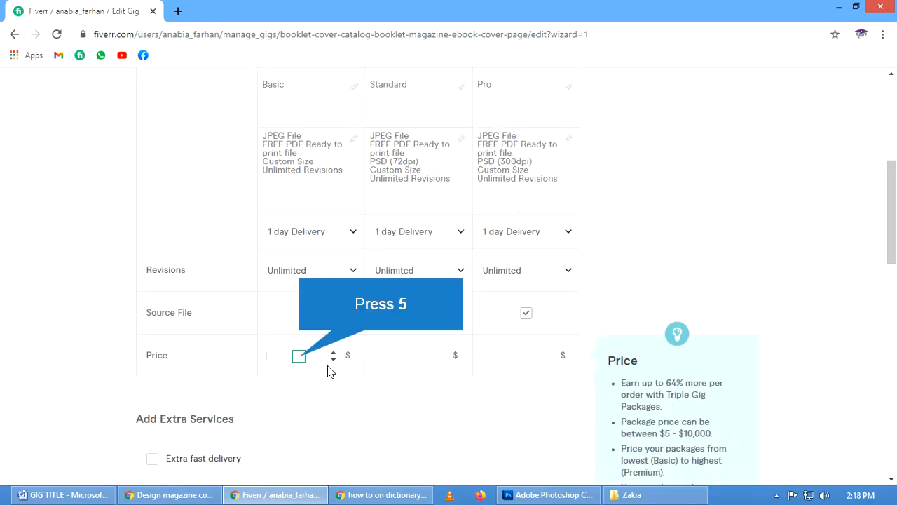
type("5")
left_click(436, 355)
type("10")
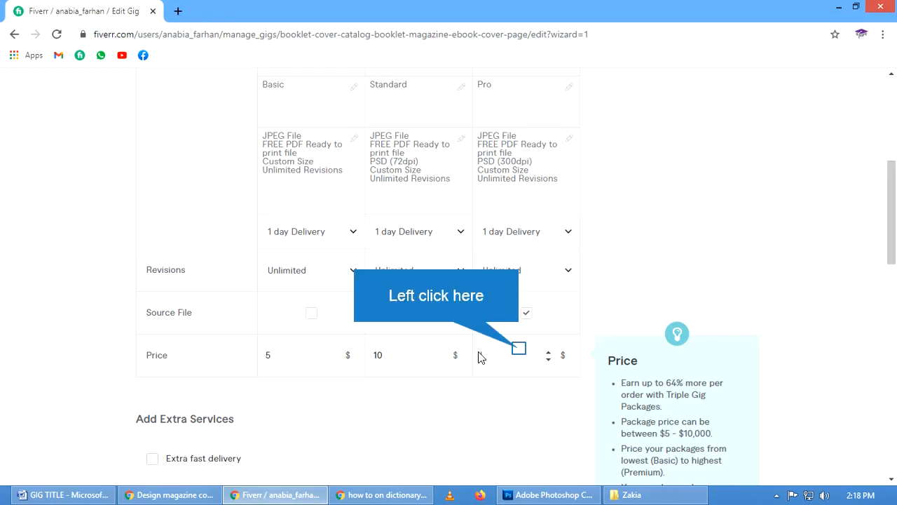
left_click(519, 351)
double_click(548, 352)
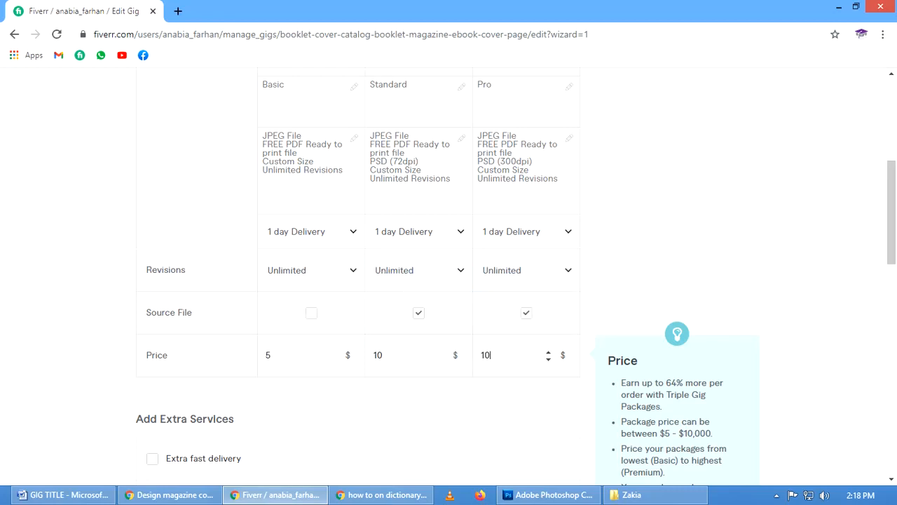
Try to save the pricing page and continue, leaving all extra services and the physical shipping charge unselected
scroll(448, 356, "down", 2)
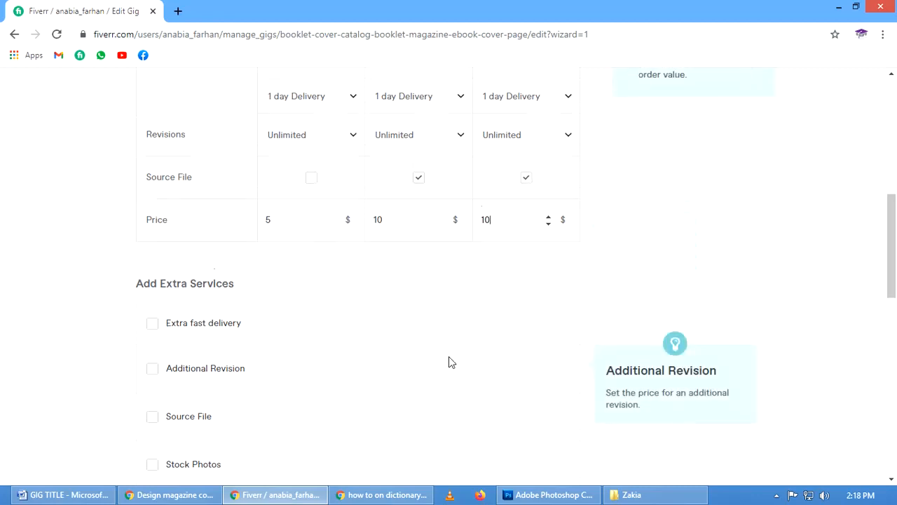
scroll(315, 364, "down", 2)
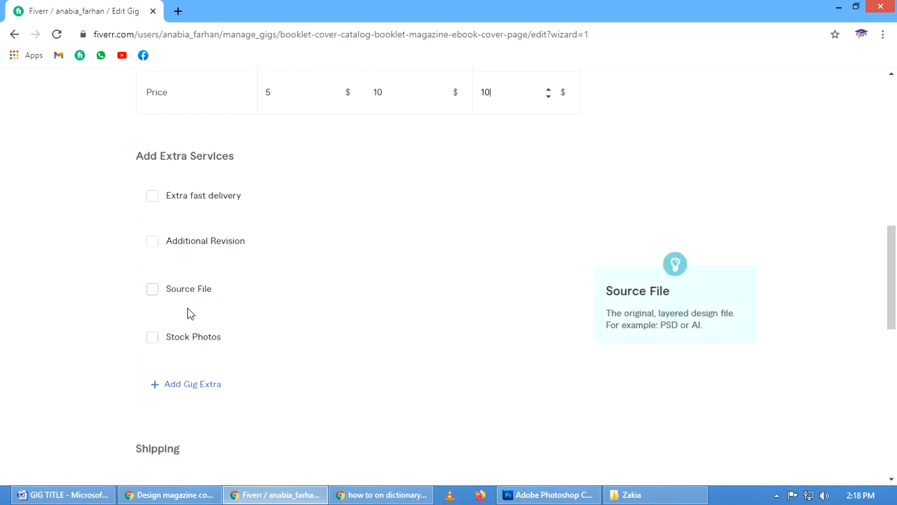
scroll(199, 308, "down", 2)
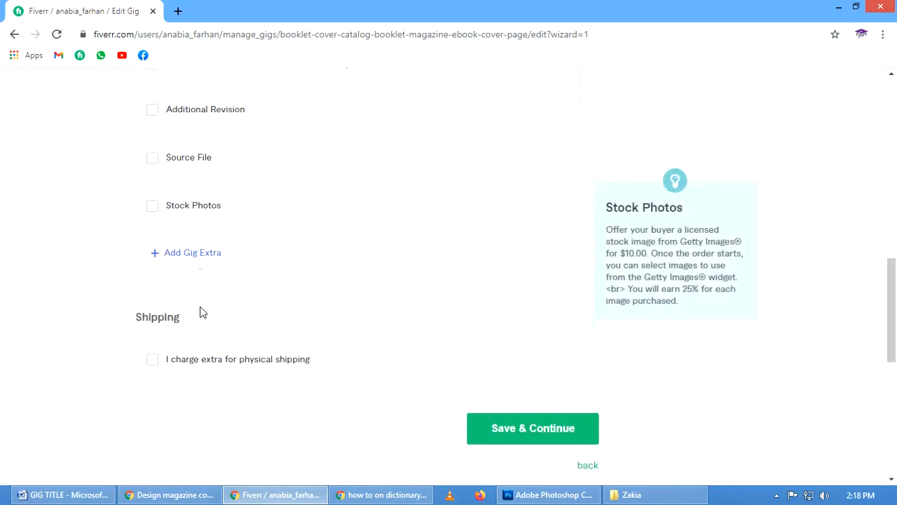
scroll(189, 312, "down", 1)
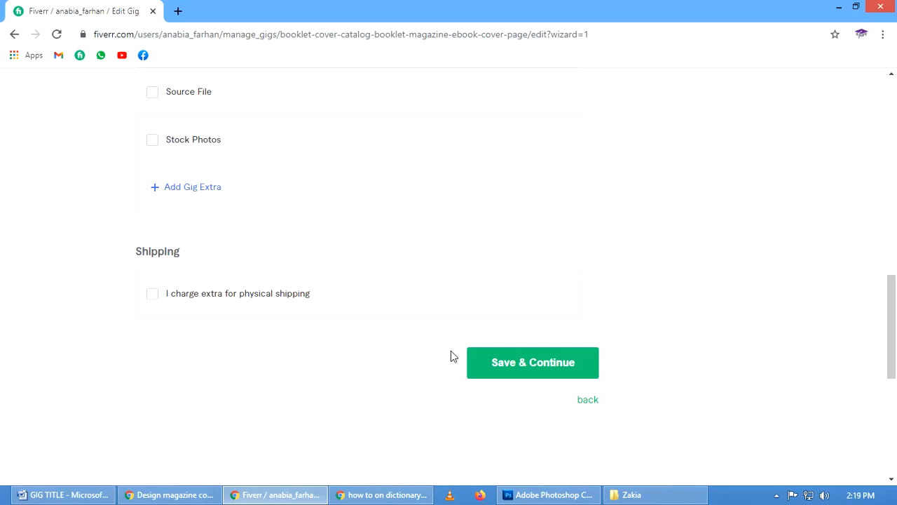
left_click(519, 368)
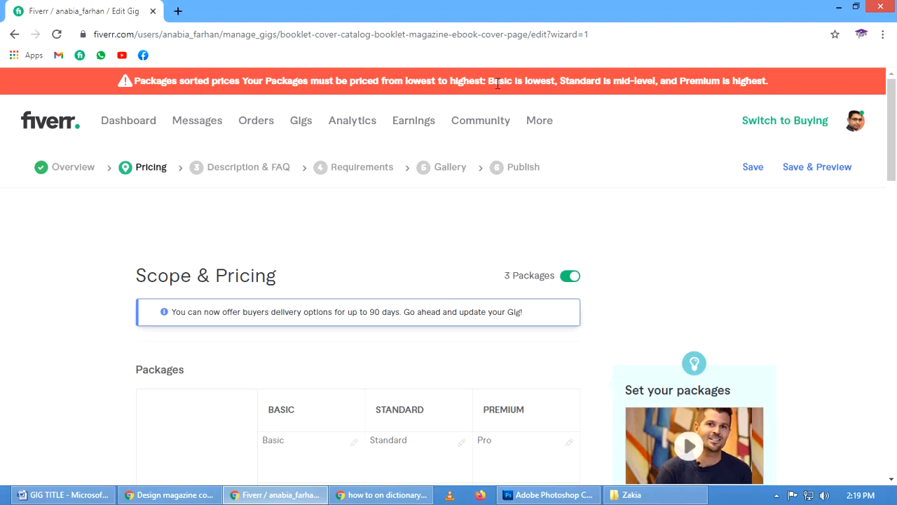
Raise the Premium package price to $15, then save the pricing and continue to the gig description
scroll(552, 167, "down", 3)
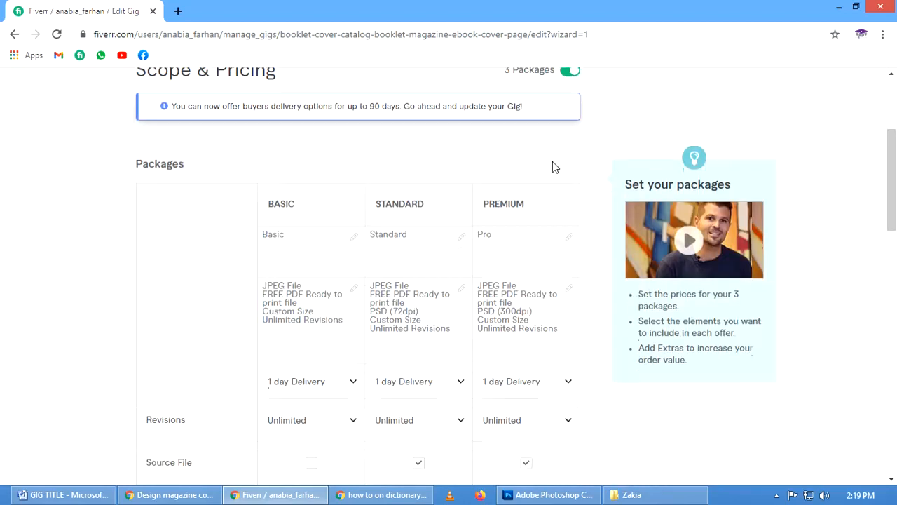
scroll(552, 166, "down", 2)
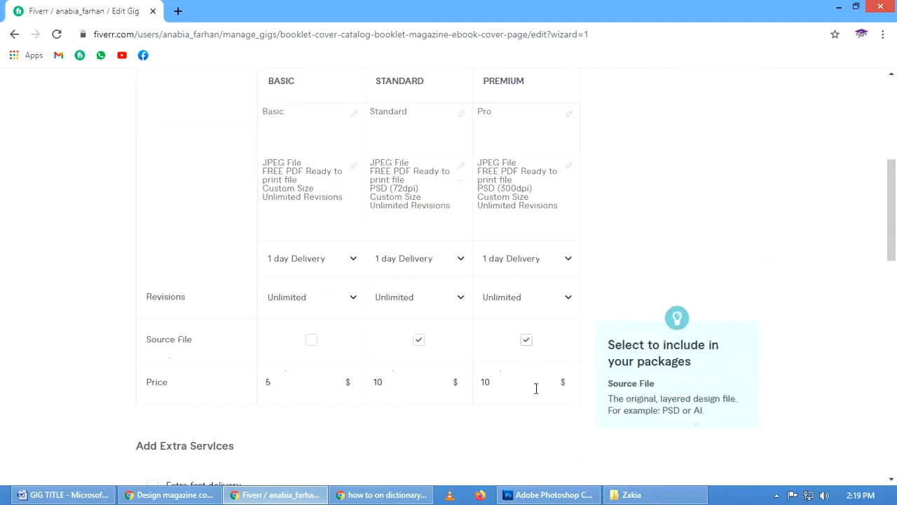
left_click(548, 377)
scroll(361, 323, "down", 4)
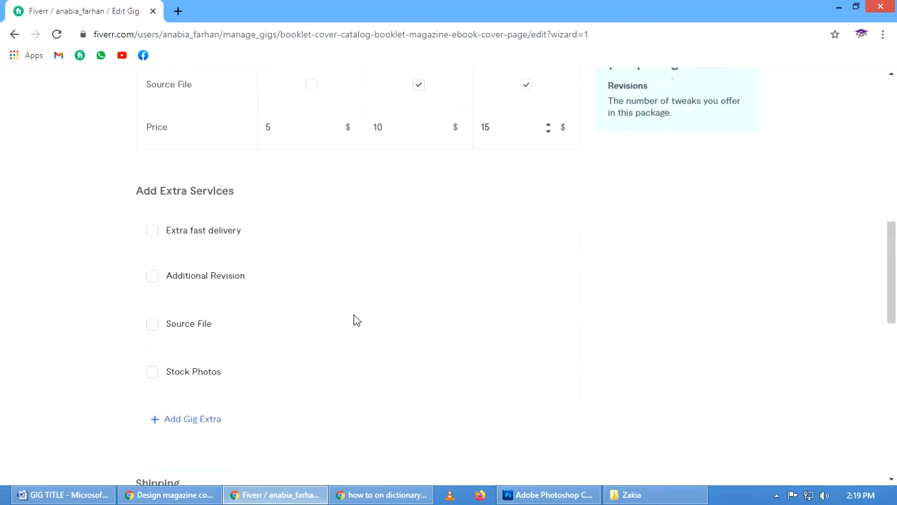
scroll(354, 321, "down", 5)
left_click(496, 256)
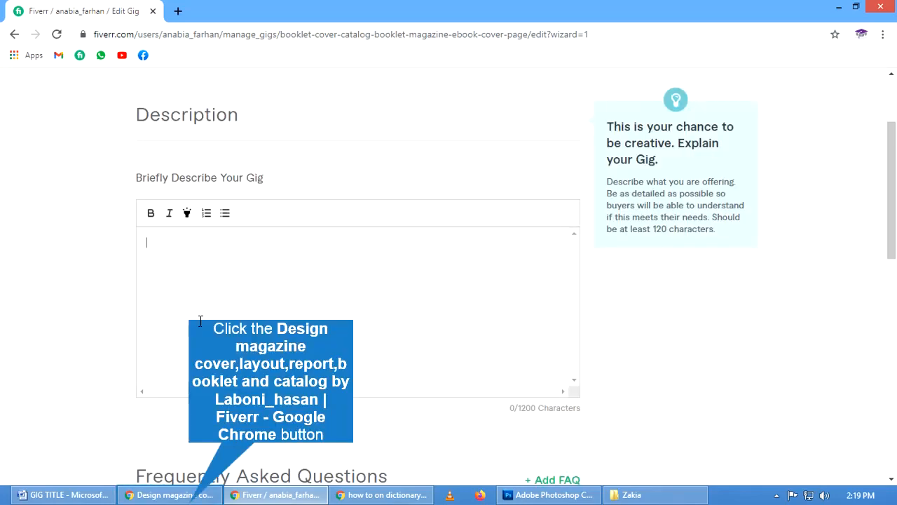
Switch to the browser window with the competitor's magazine cover gig and examine how its About This Gig description is written
left_click(168, 495)
scroll(145, 256, "up", 4)
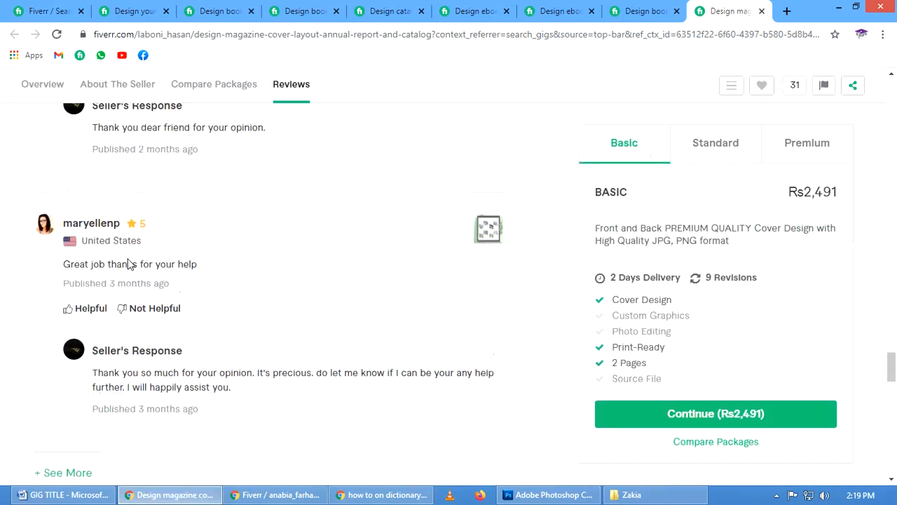
scroll(127, 263, "up", 15)
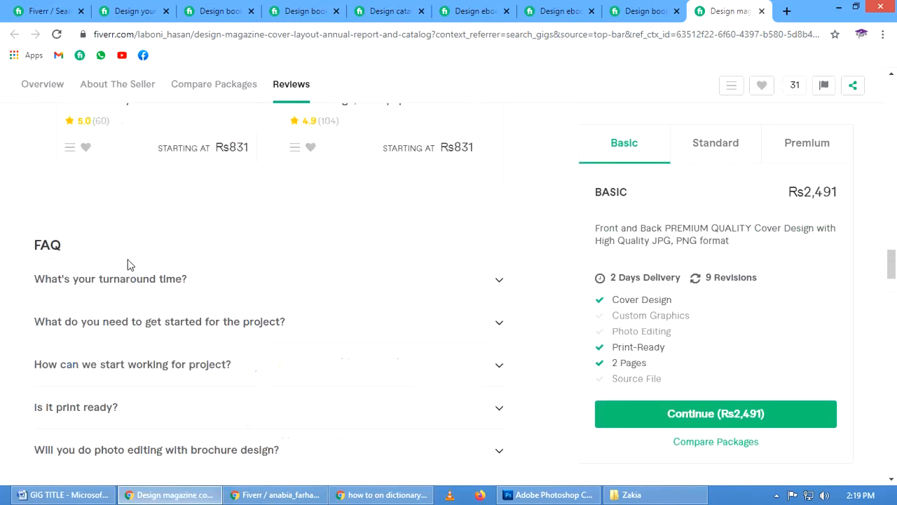
scroll(128, 264, "up", 15)
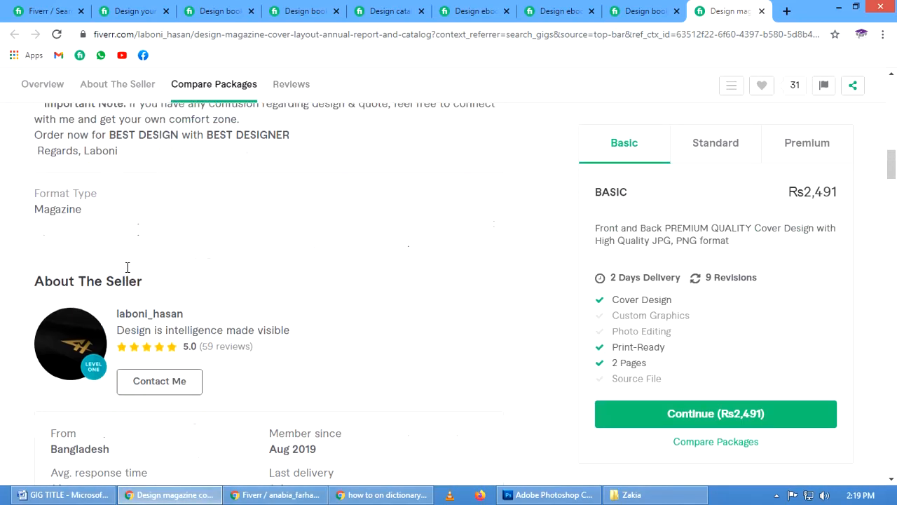
scroll(127, 267, "up", 1)
scroll(127, 274, "down", 3)
scroll(129, 276, "up", 5)
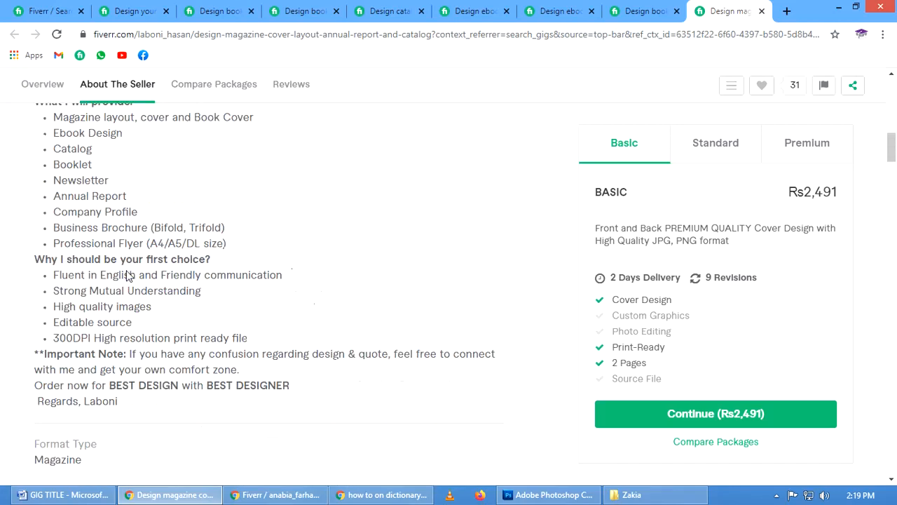
scroll(128, 274, "up", 2)
scroll(116, 268, "up", 2)
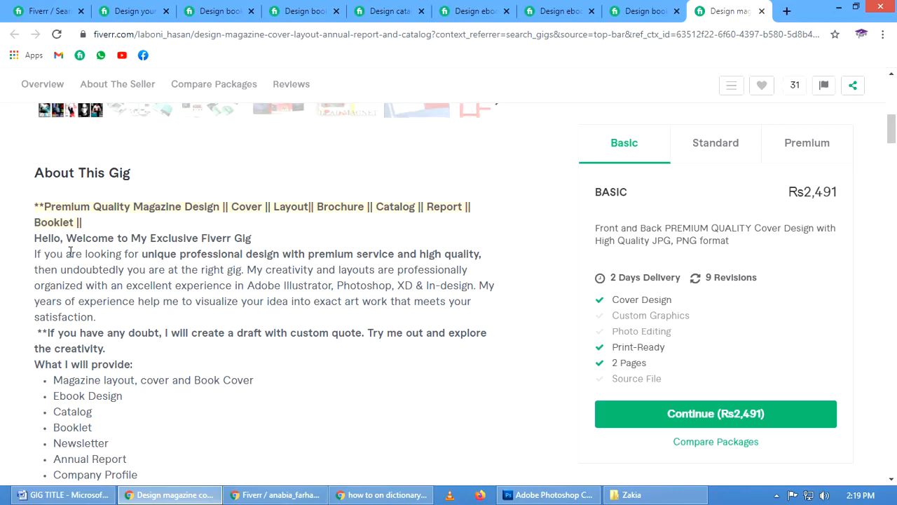
Switch to the GIG TITLE document in Microsoft Word and add the greeting "Hello" below the search tags
left_click(67, 494)
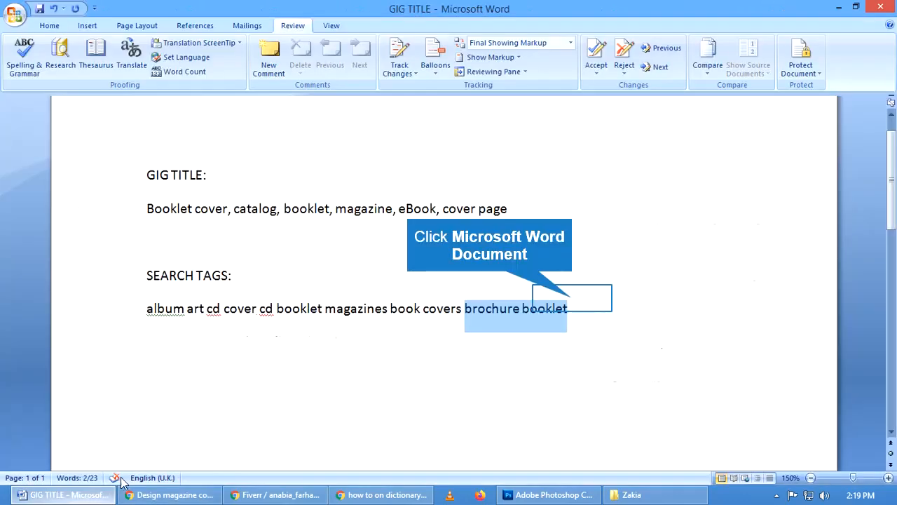
left_click(607, 322)
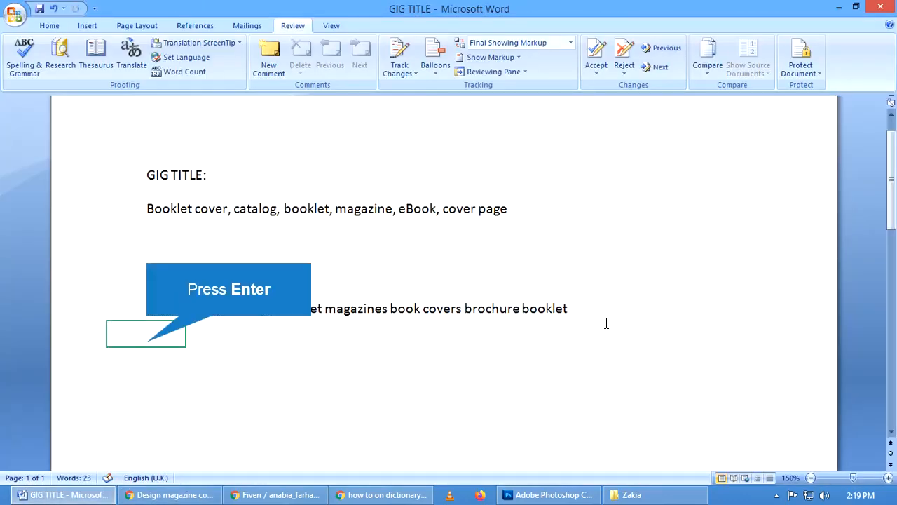
key("Return")
type("Hello")
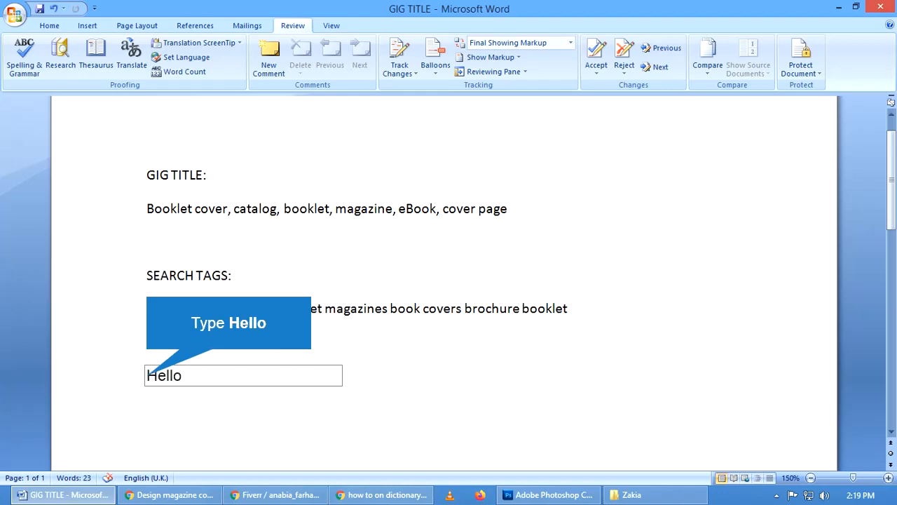
key("Return")
key("BackSpace")
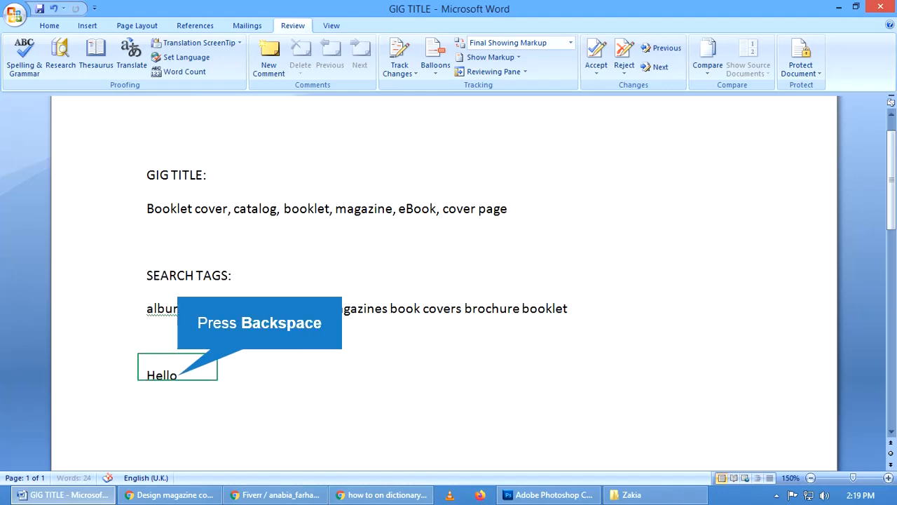
Add the line "Are you looking for a unique Booklet Design?" below the greeting
key("Return")
key("Return")
type("are")
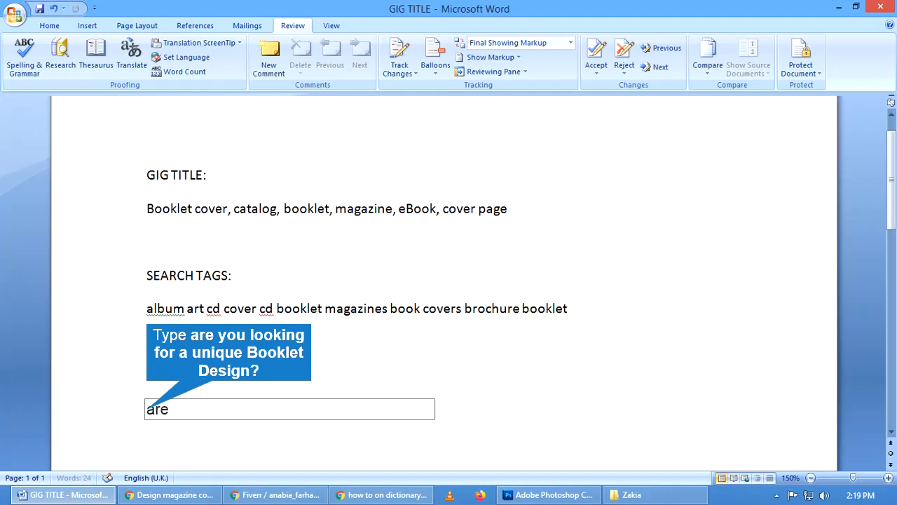
type(" you looking for")
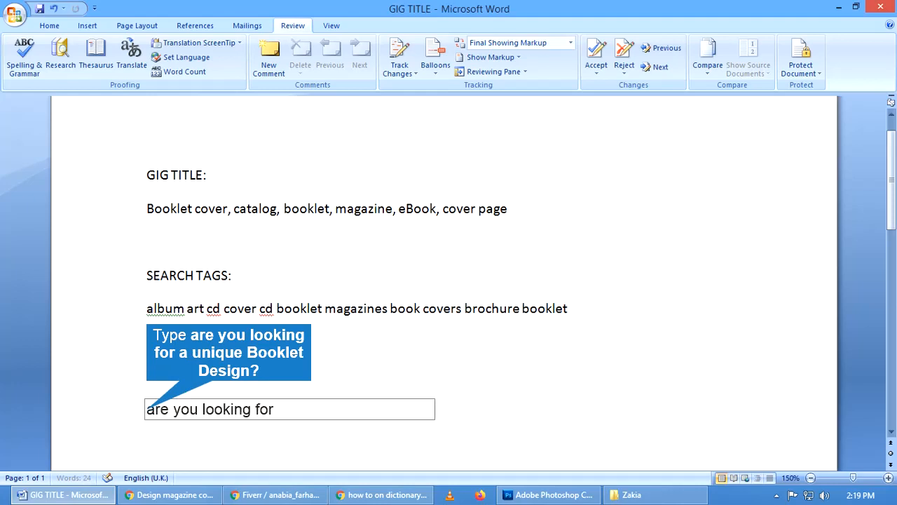
type(" a unique Bookl")
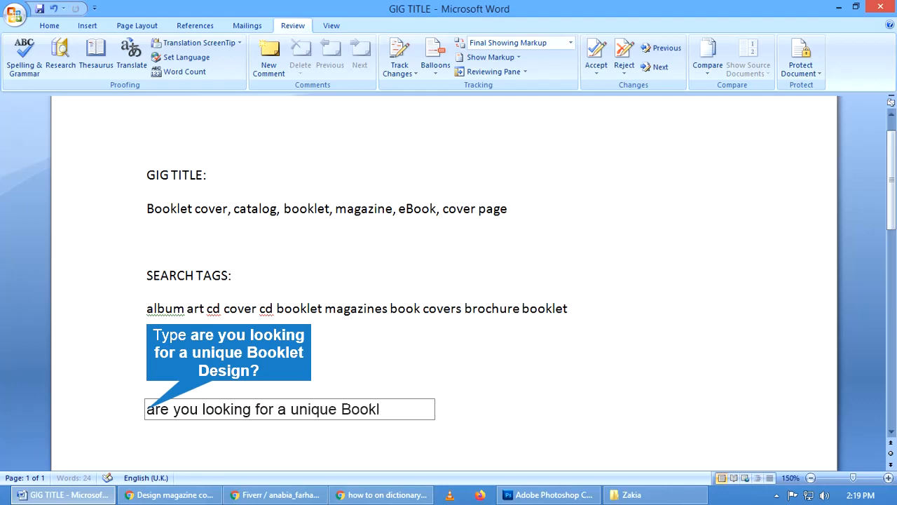
type("et Design?")
Add a line below the booklet design question beginning "Yes! Yo are at the right place. I can do a unique booklet"
key("Return")
type("Yes")
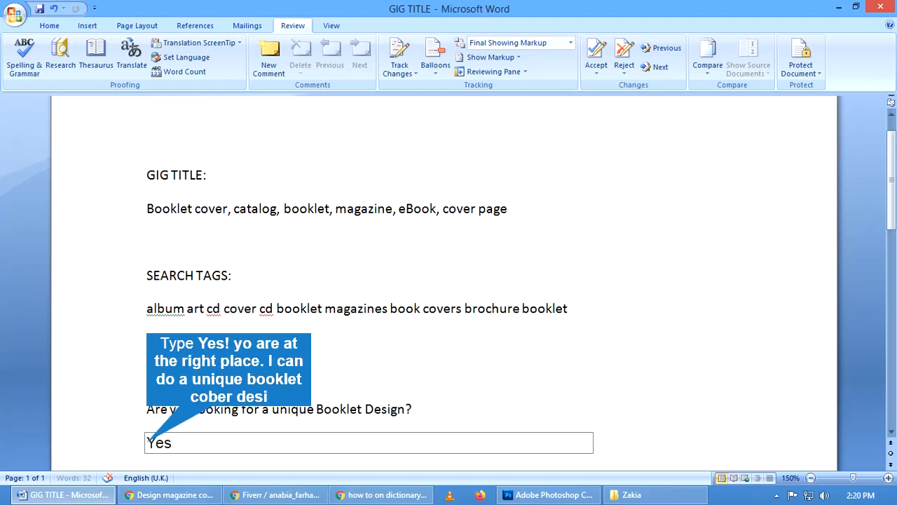
type("! yo are at t")
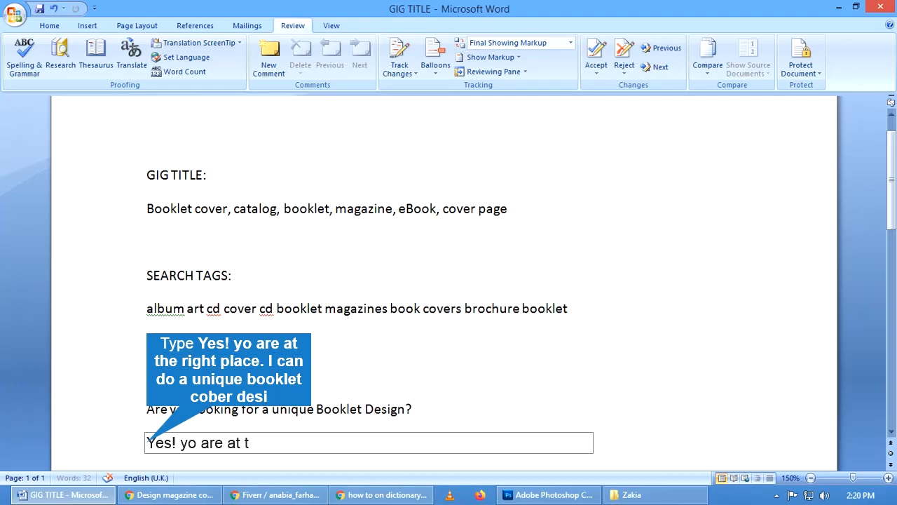
type("he right plac")
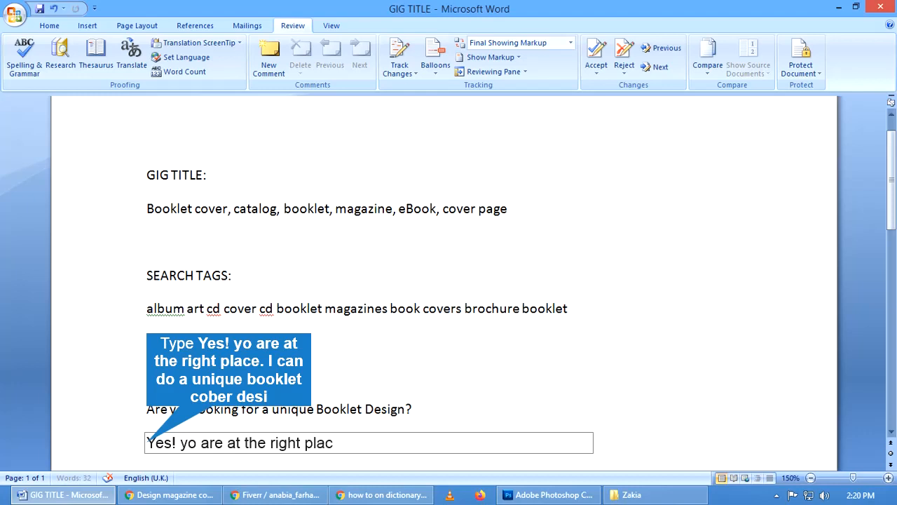
type("e. I can do a")
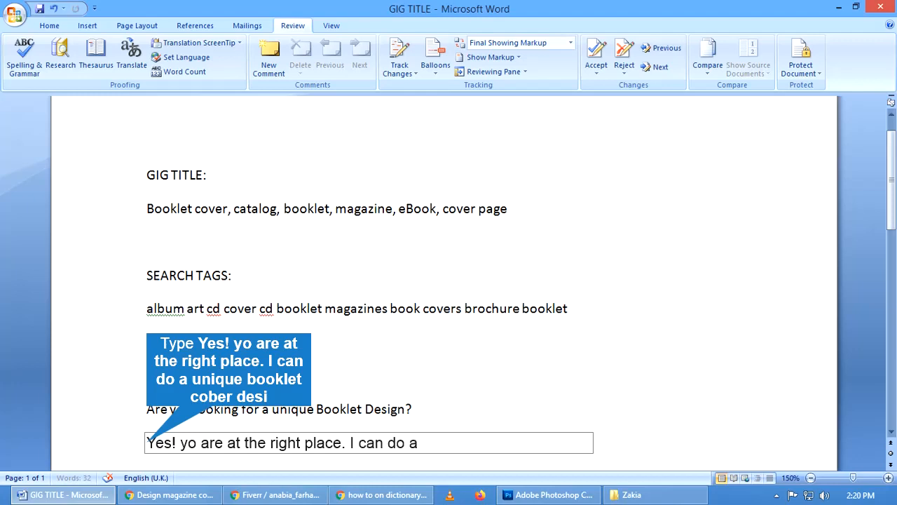
type(" unique bookl")
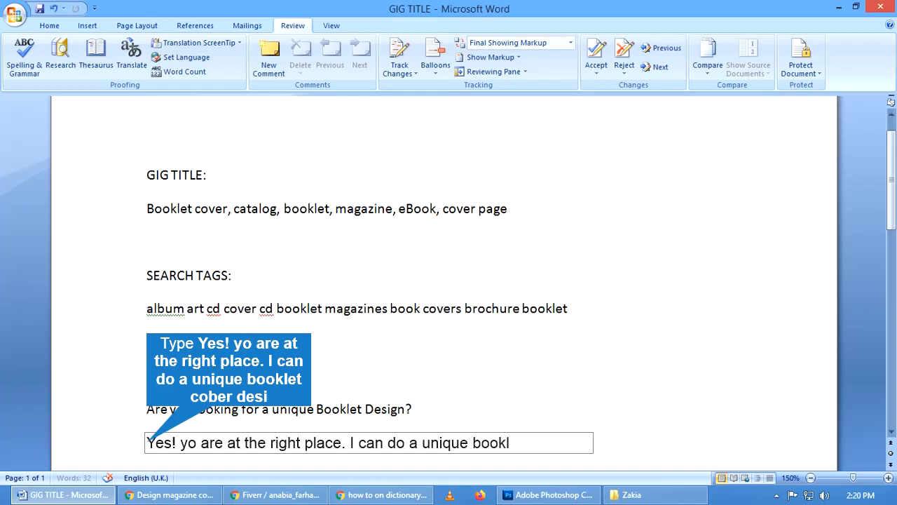
type("et cober des")
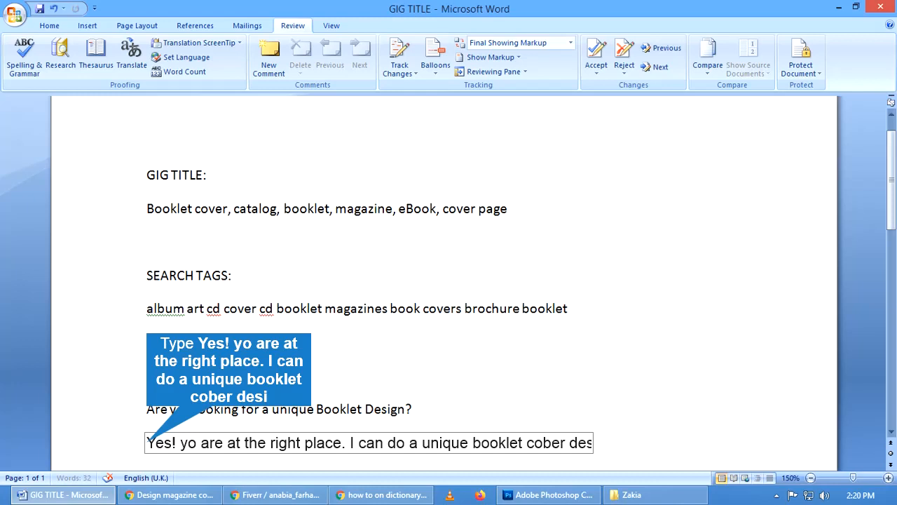
type("i")
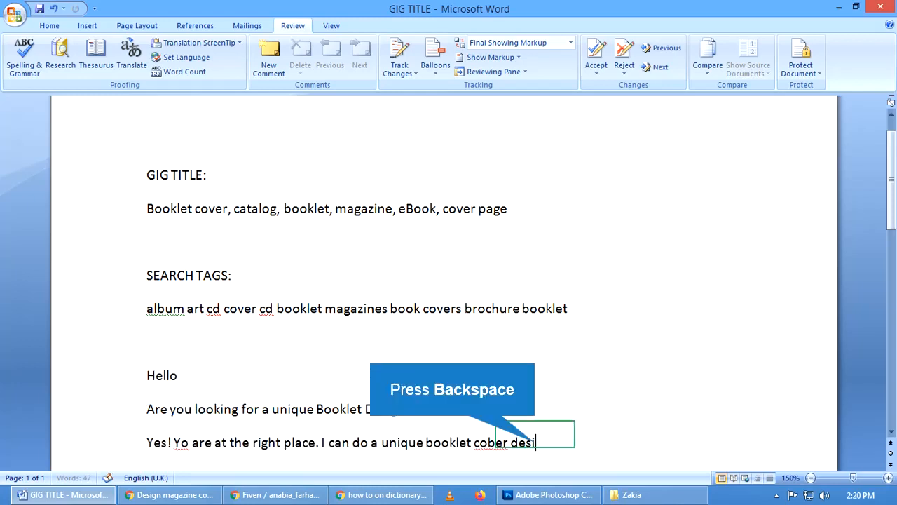
Correct the misspelled end of the answer line and complete it with "cover design for you."
key("BackSpace")
key("BackSpace")
key("BackSpace")
key("BackSpace")
key("BackSpace")
key("BackSpace")
key("BackSpace")
key("BackSpace")
type("ov")
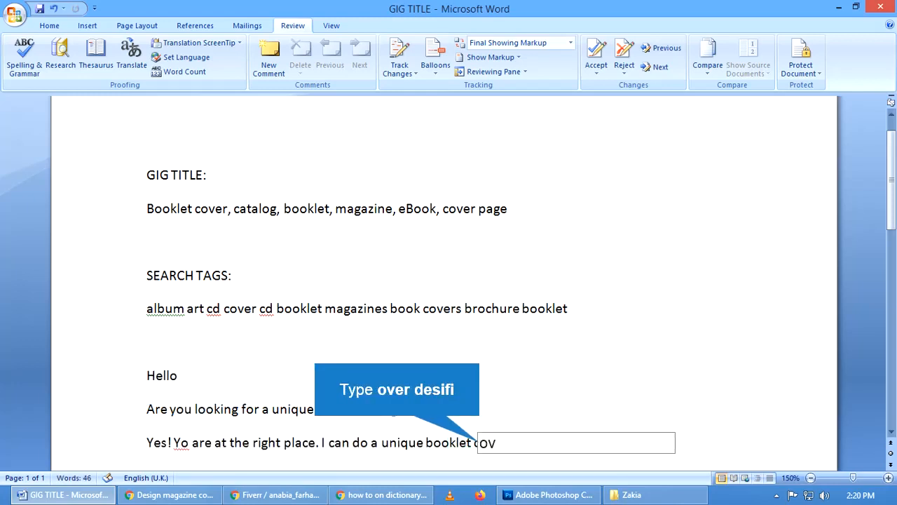
type("er desifi")
key("BackSpace")
key("BackSpace")
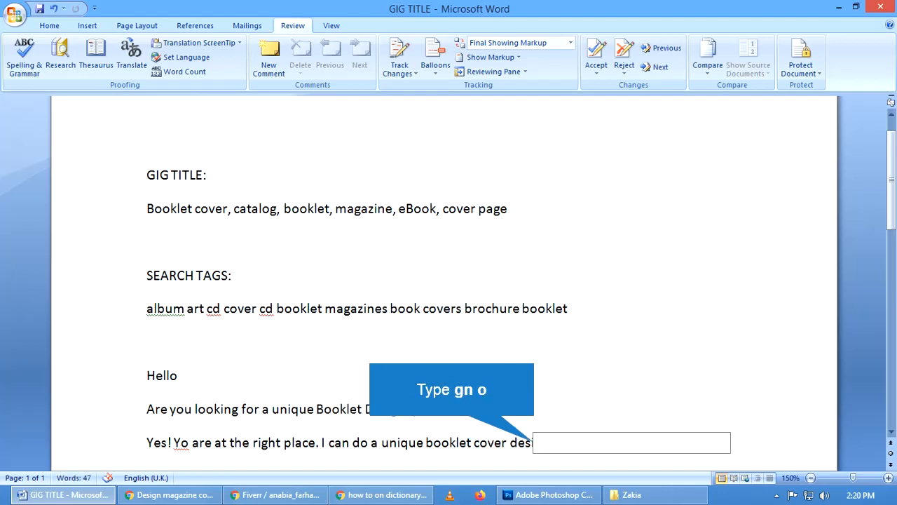
type("g")
type("n fo")
key("BackSpace")
type("for")
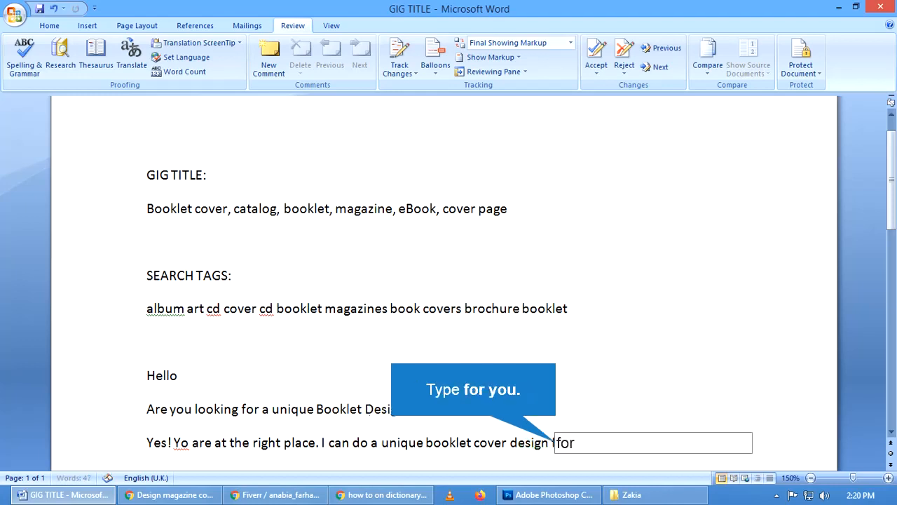
Leave a blank line below the answer and add the heading "Why me?"
key("Return")
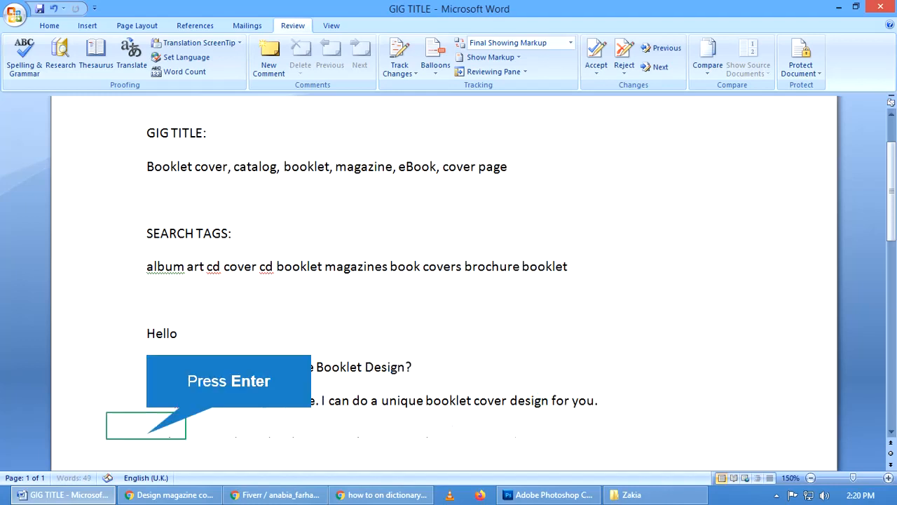
key("Return")
type("why me:")
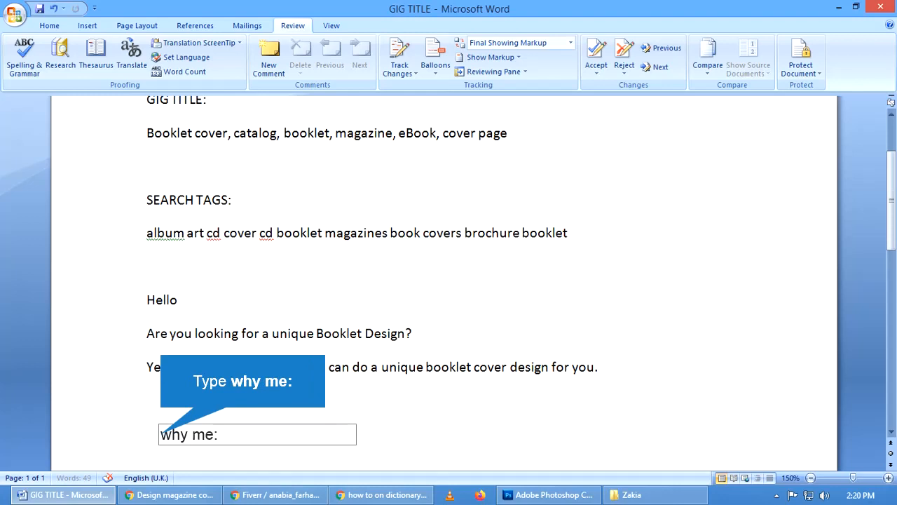
key("Return")
key("BackSpace")
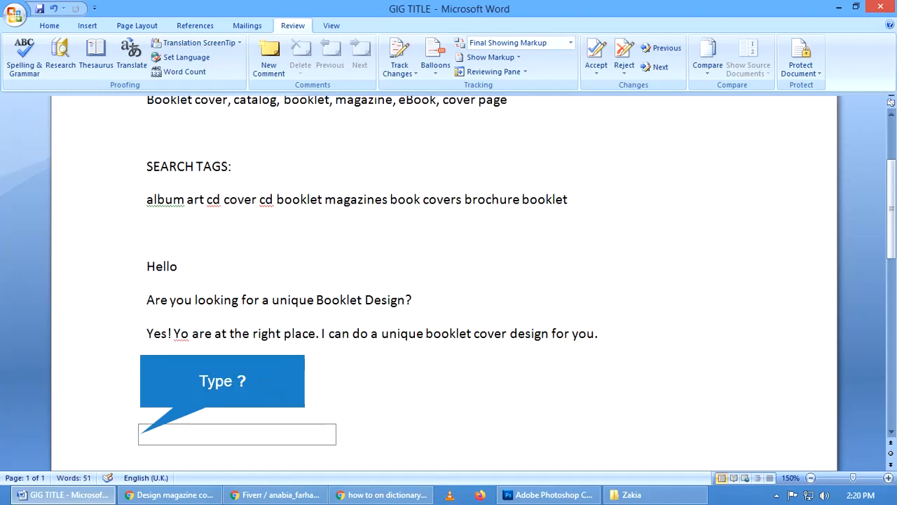
Start the first point under the "Why me?" heading with "Free PDF Ready to print file with"
type("F")
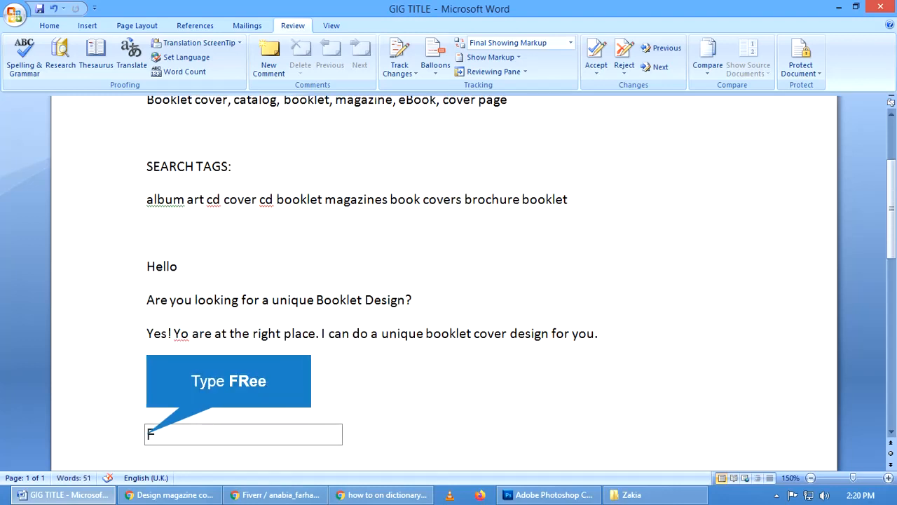
type("R")
type("e")
type("e")
key("BackSpace")
key("BackSpace")
key("BackSpace")
type("re")
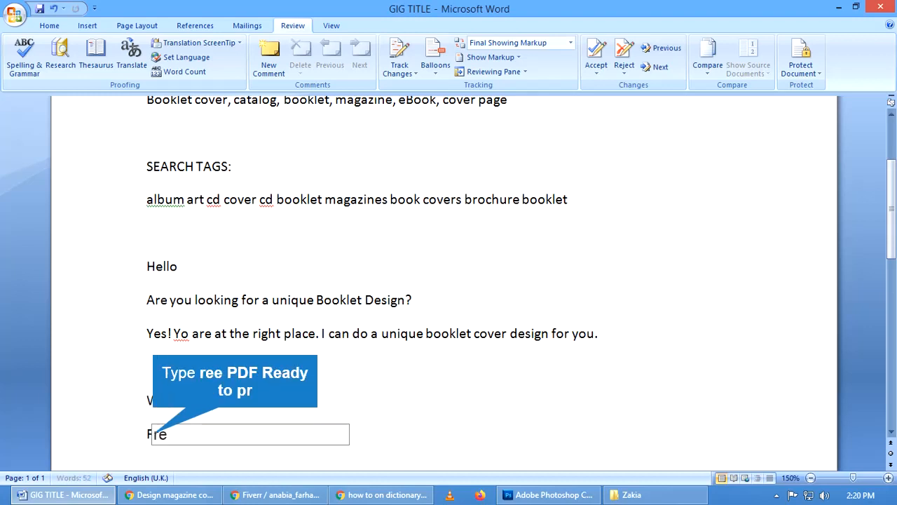
type("e PDF Ready to ")
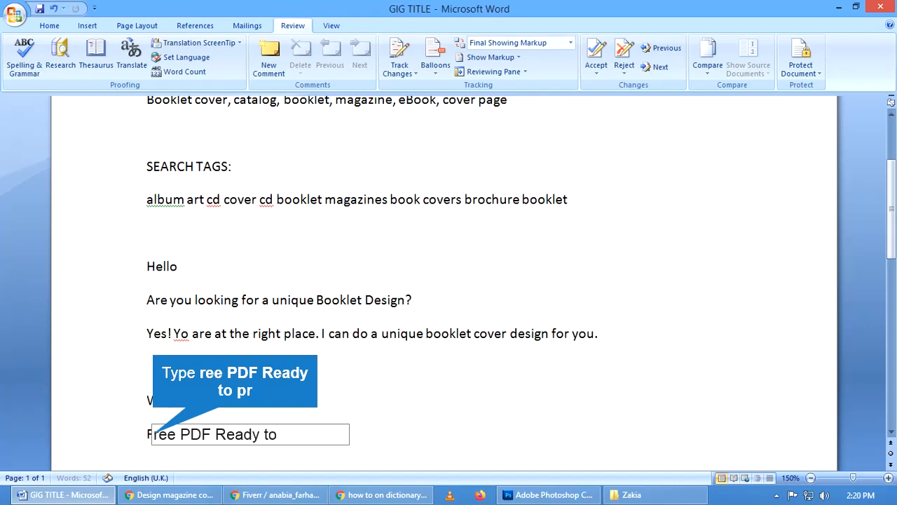
type("pr")
key("BackSpace")
key("BackSpace")
type("p")
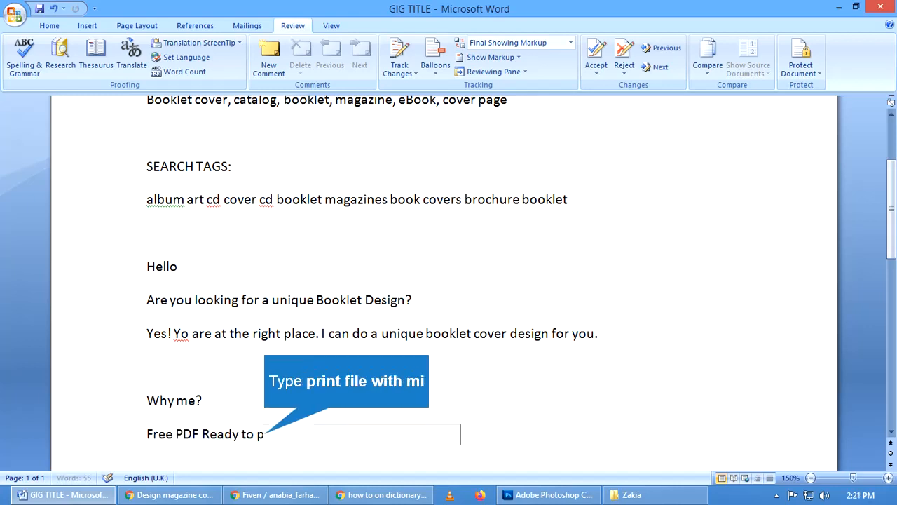
type("print file with mi")
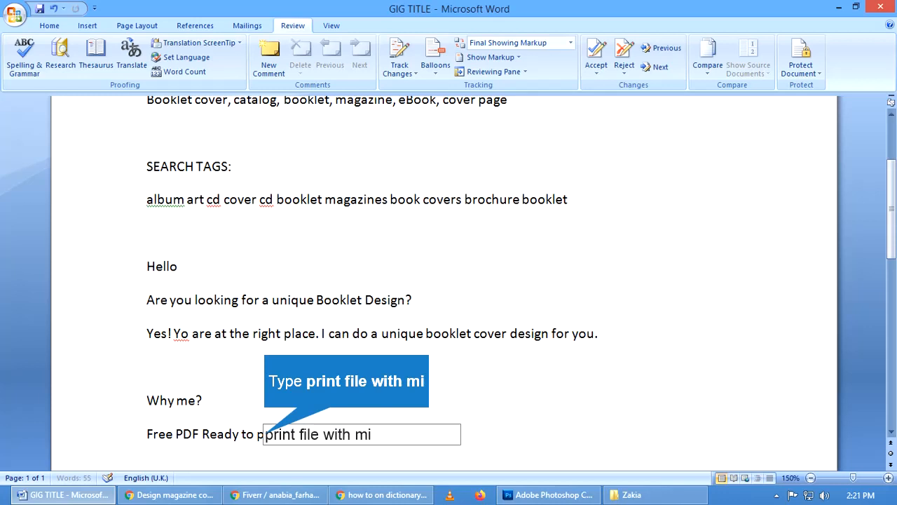
Complete the print file point with "6mm bleeds all around"
key("BackSpace")
key("BackSpace")
type("6mm")
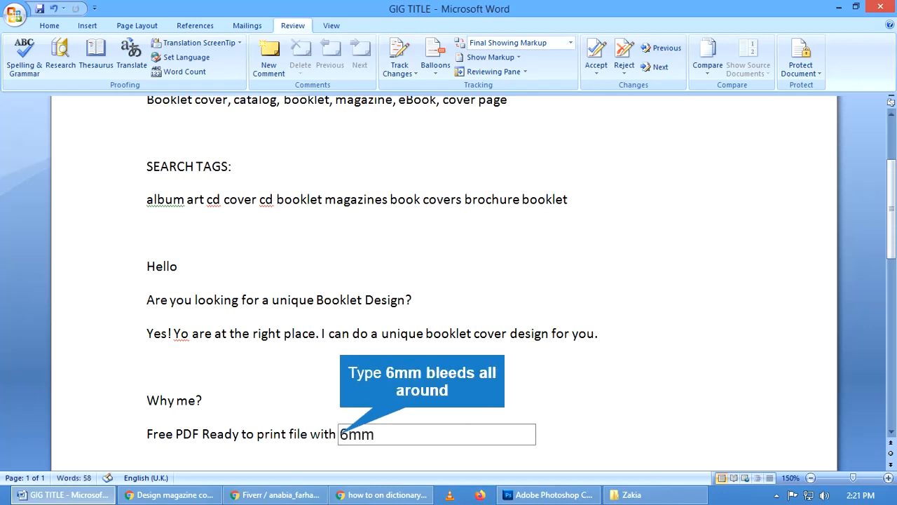
type(" bleeds all arou")
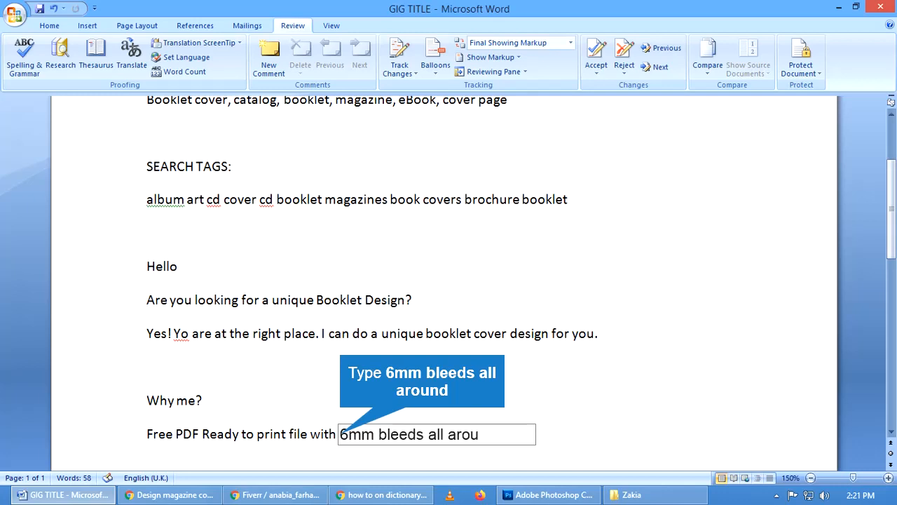
type("nd")
Add a second point on a new line reading "Free spine, front and back design"
key("Return")
type("free s")
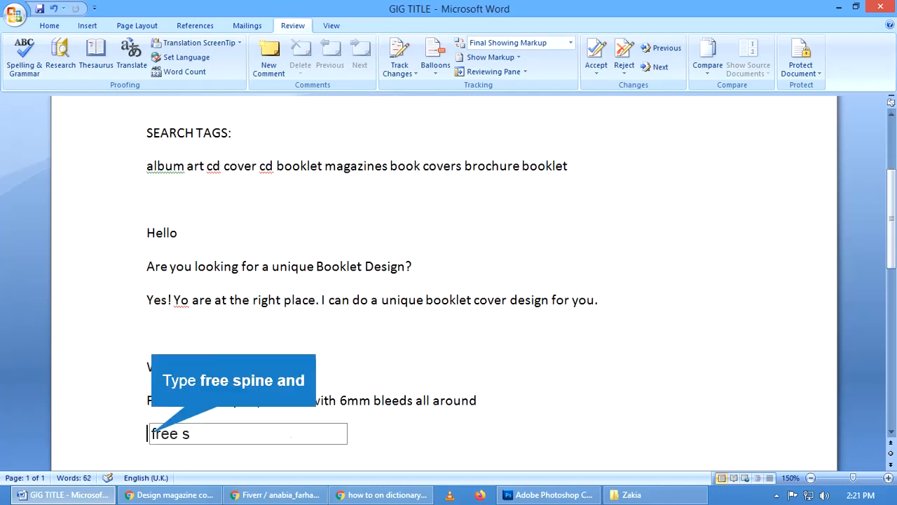
type("pine and")
key("BackSpace")
key("BackSpace")
key("BackSpace")
key("BackSpace")
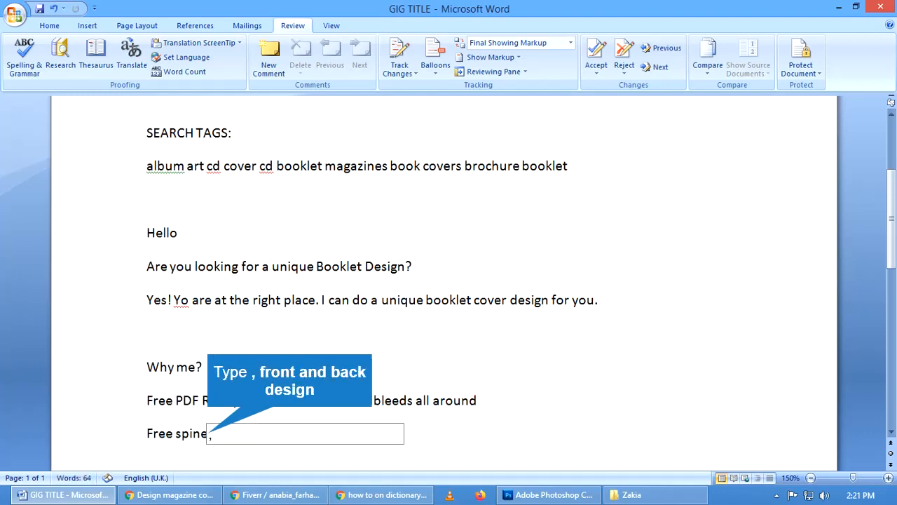
type(", front and back design")
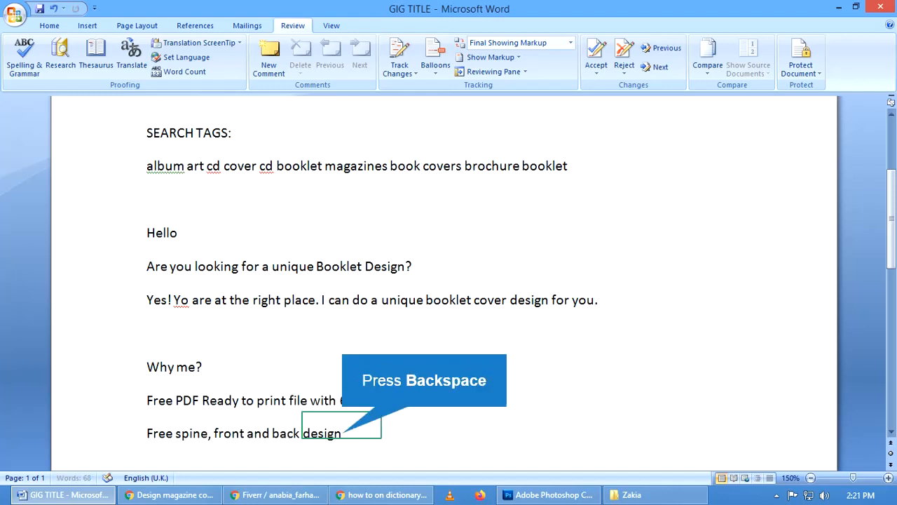
key("BackSpace")
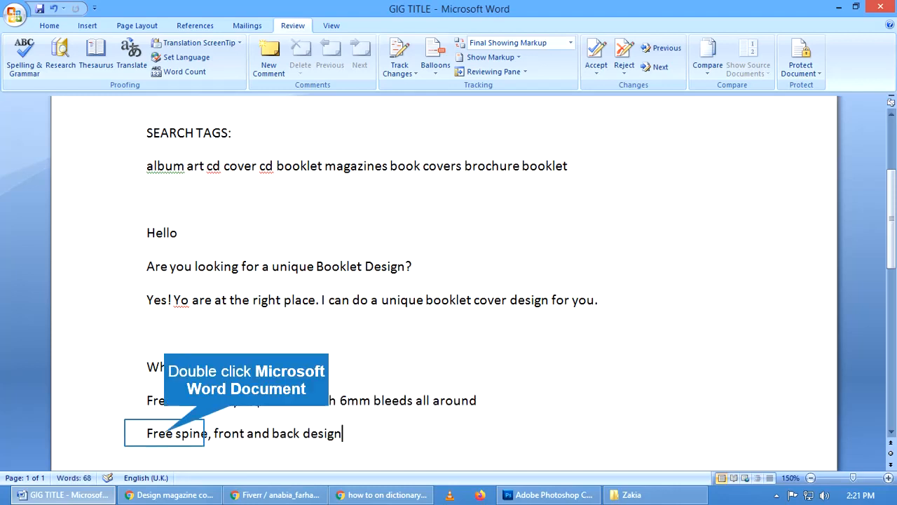
Remove the word "Free" from the second point so it reads "Spine, front and back design"
double_click(152, 433)
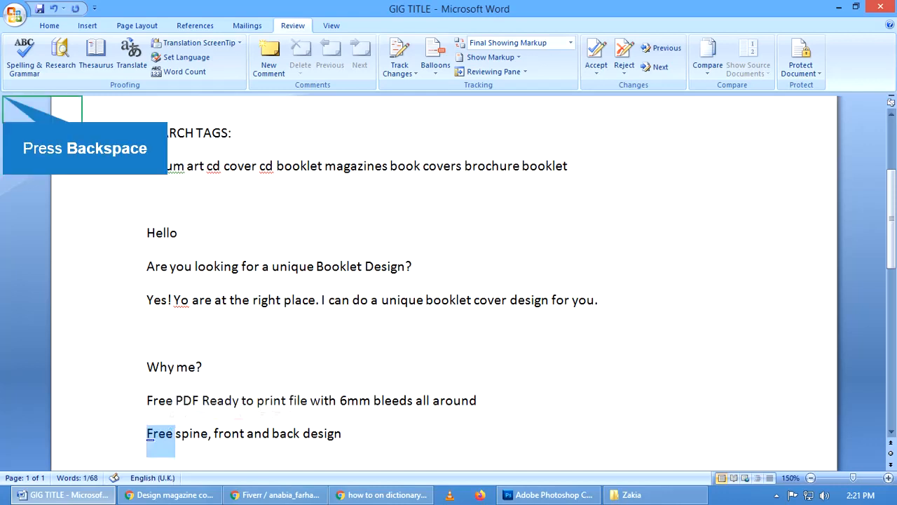
key("BackSpace")
type("S")
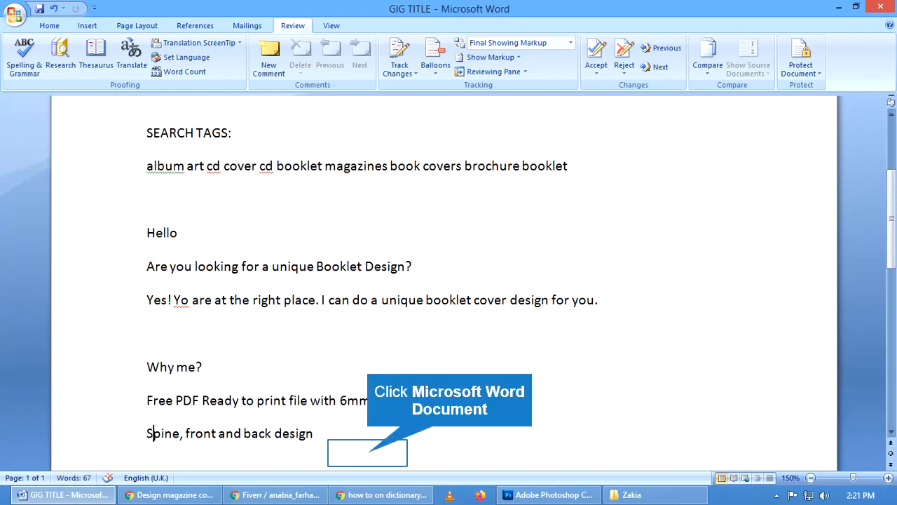
left_click(367, 453)
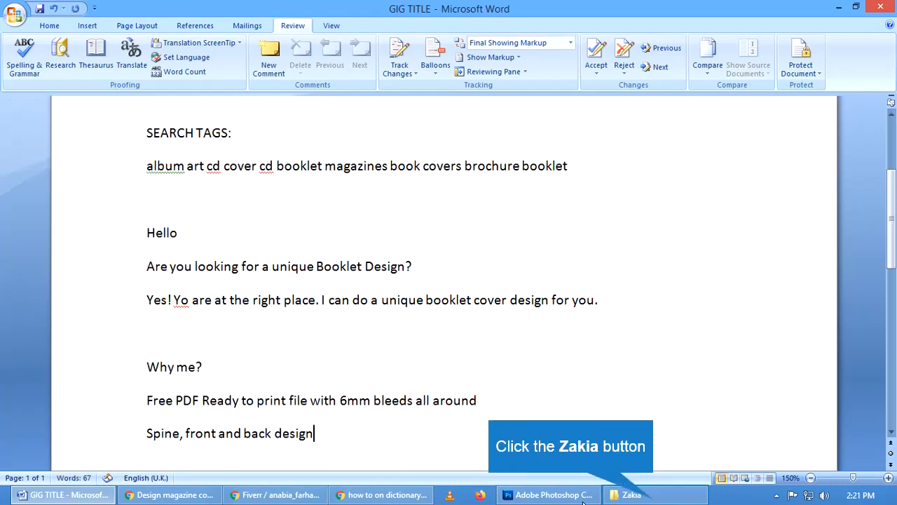
Switch to the folder with the design files and view Gig Image 2 copy and Gig Image 1 copy to check their listed features
left_click(631, 495)
left_click(582, 353)
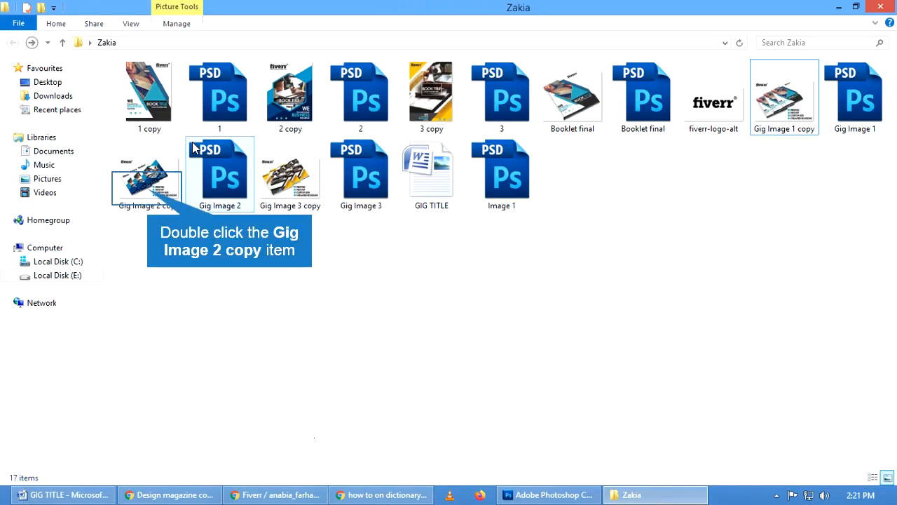
double_click(148, 191)
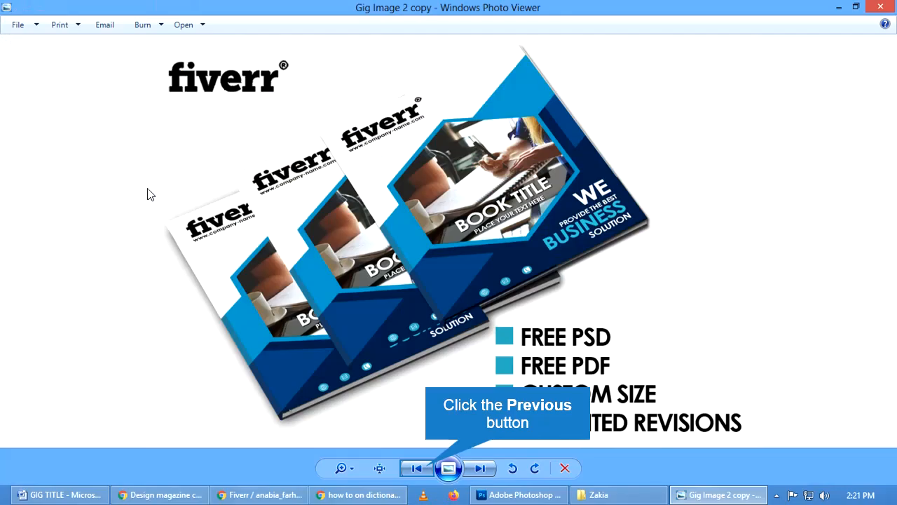
left_click(420, 467)
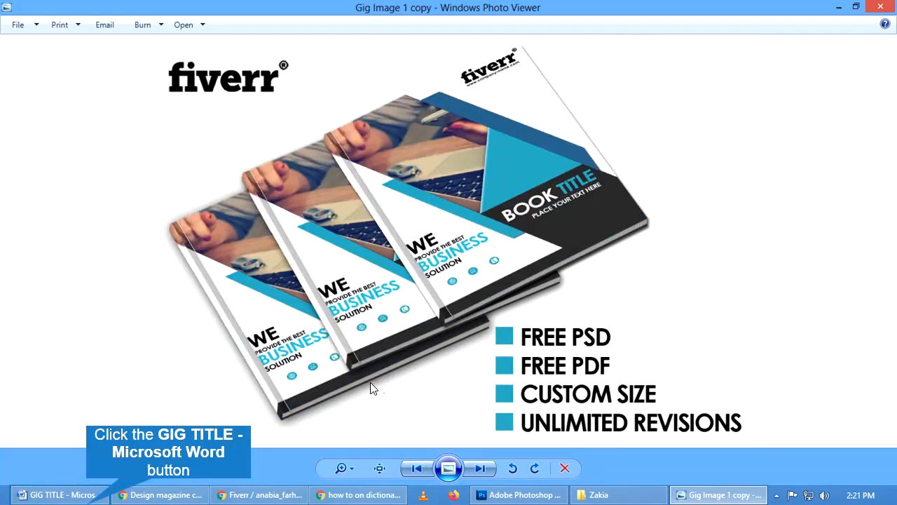
Switch back to the GIG TITLE document in Word and correct "Yo" to "You" in the answer line
left_click(62, 494)
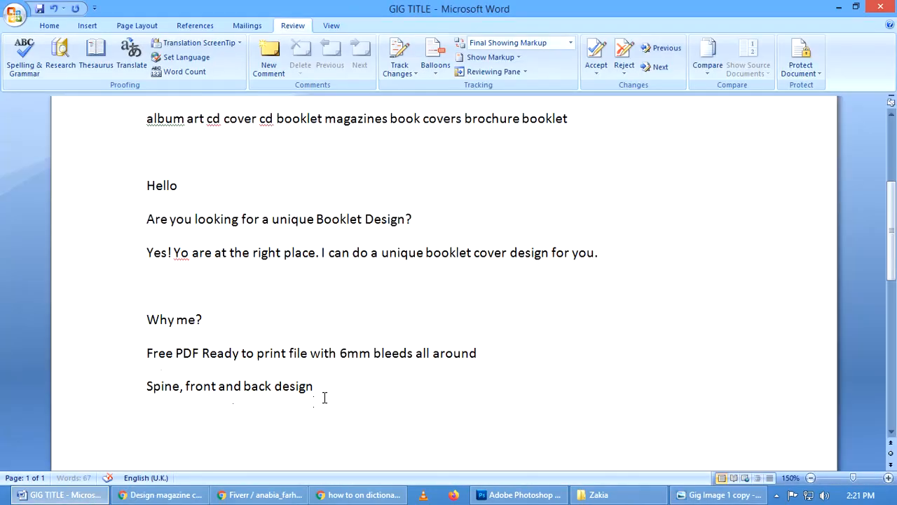
scroll(325, 385, "down", 1)
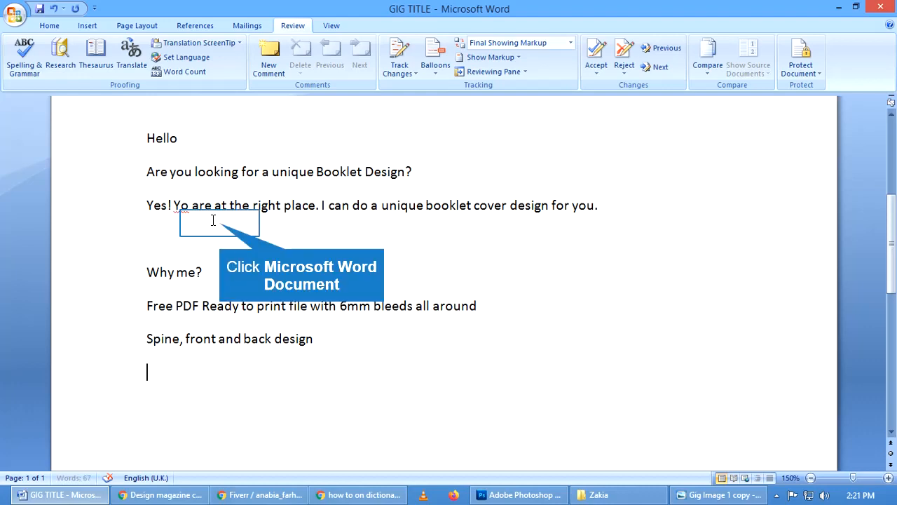
left_click(186, 205)
type("u")
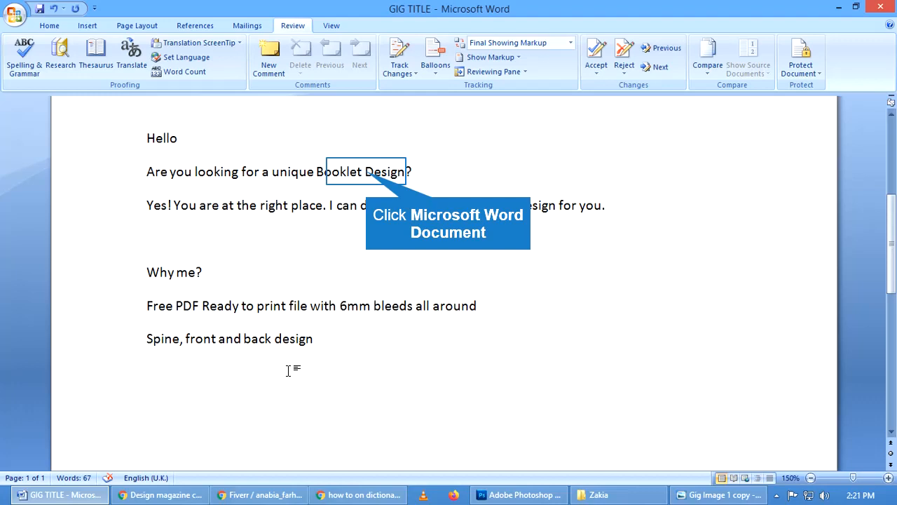
Insert the word "Cover" before "Design" in the opening question about a unique booklet
left_click(390, 173)
type("Cover")
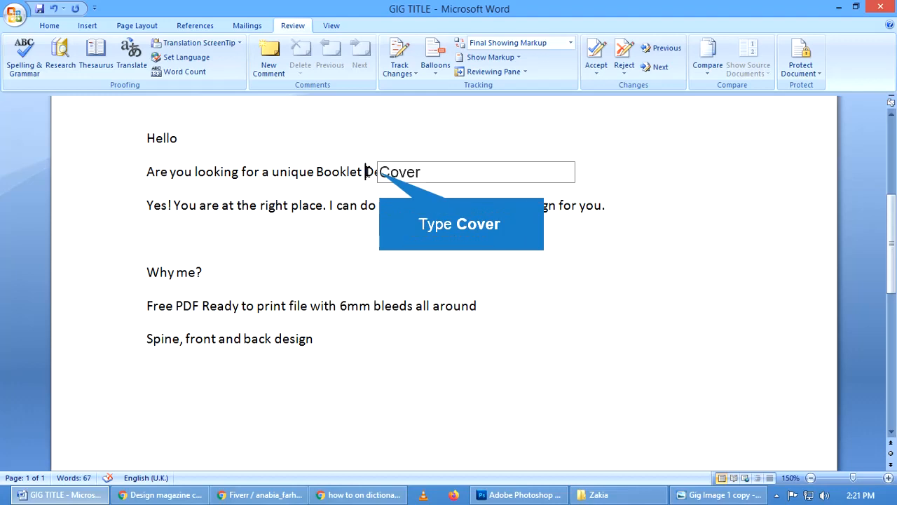
key("Return")
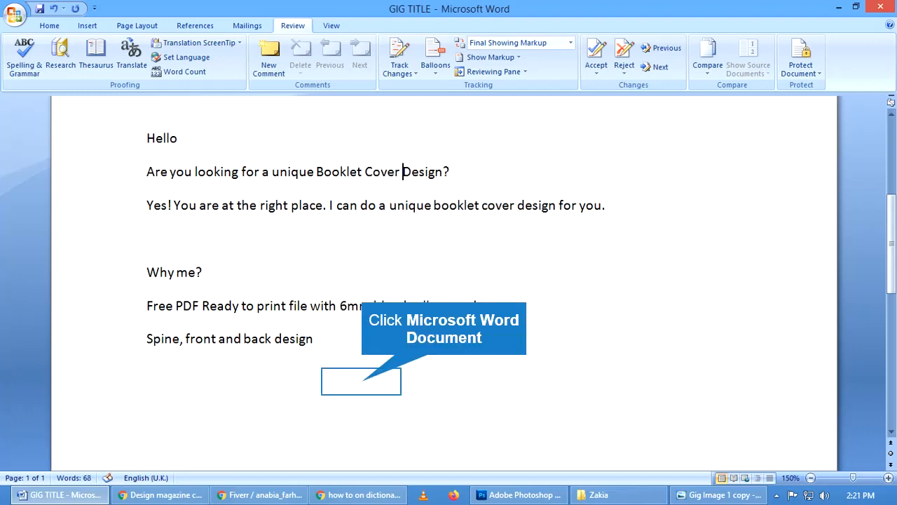
Save the document and format the two points under "Why me?" as a bulleted list
left_click(362, 382)
key("ctrl+s")
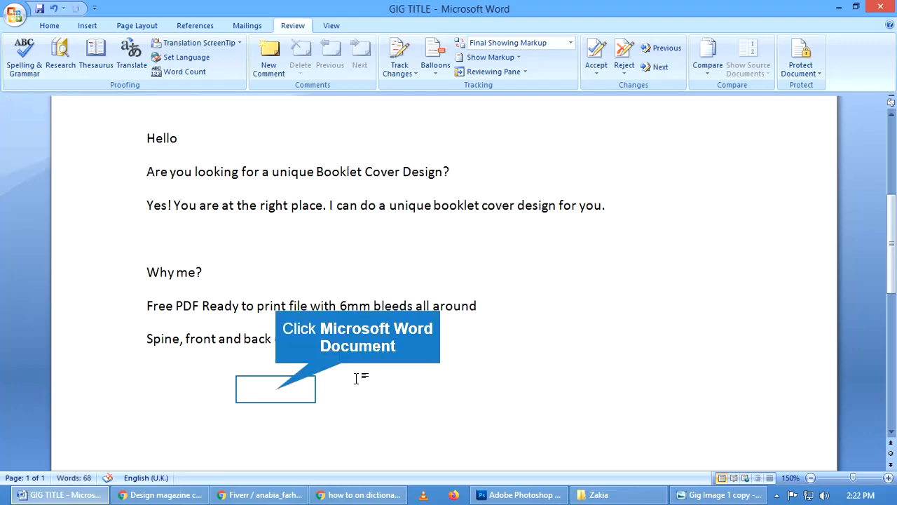
left_click(276, 389)
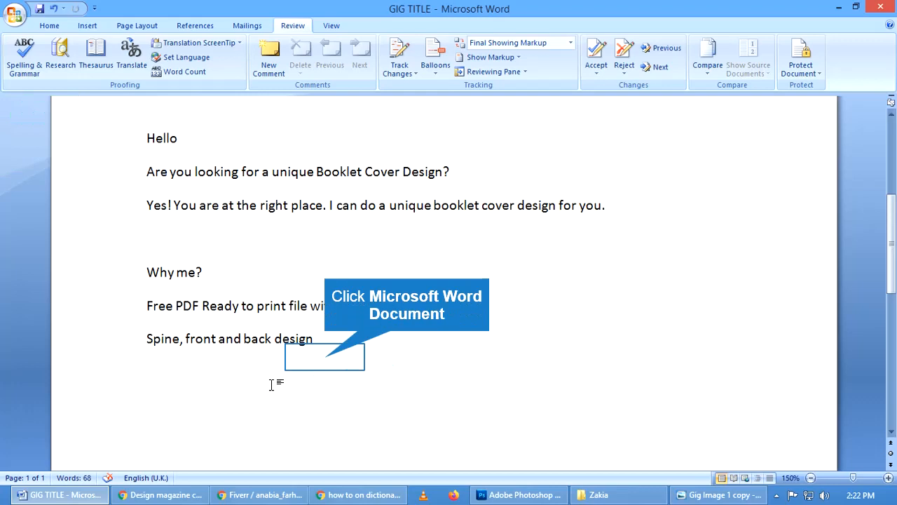
left_click(286, 347)
left_click(55, 27)
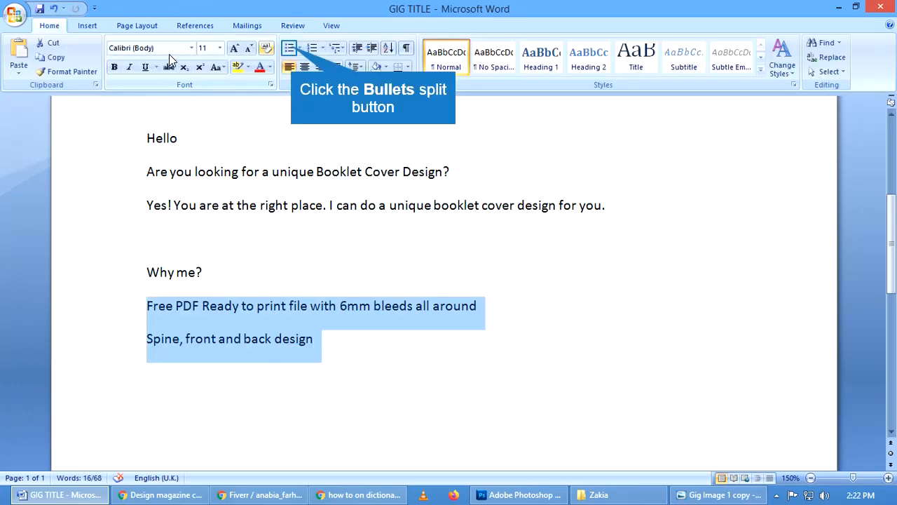
left_click(290, 51)
Add "Unlimited revisions" as a third bullet under "Why me?"
left_click(426, 327)
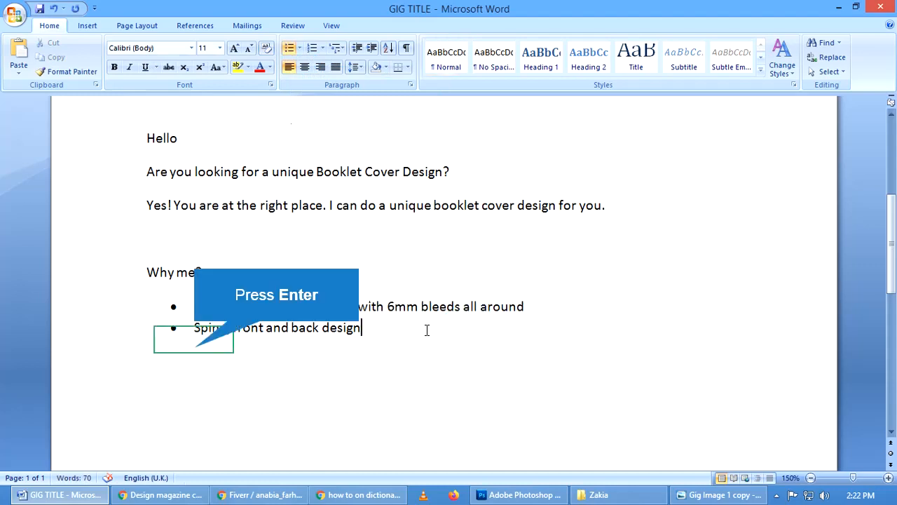
type("Unlim")
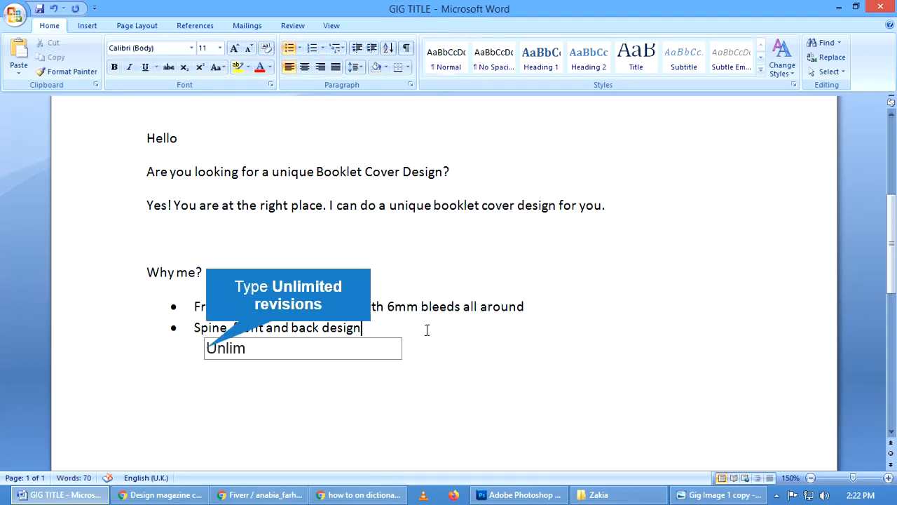
type("ited revisions")
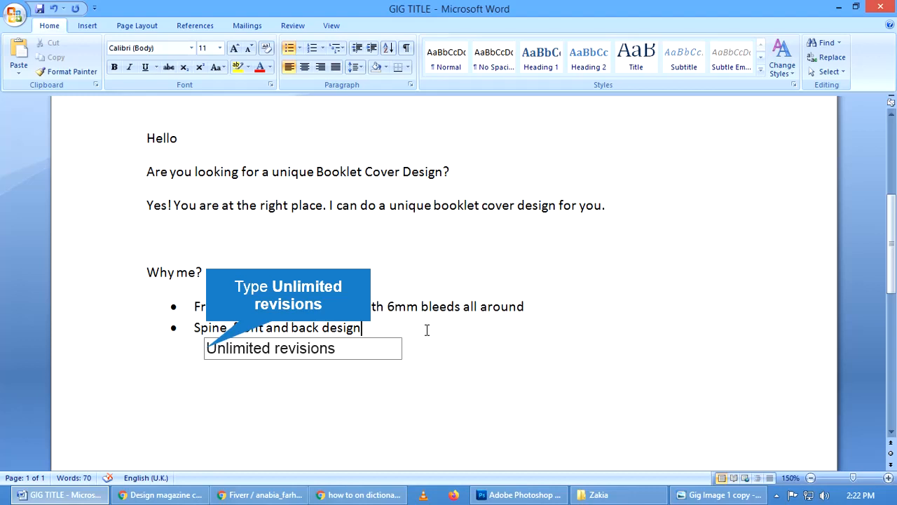
key("Return")
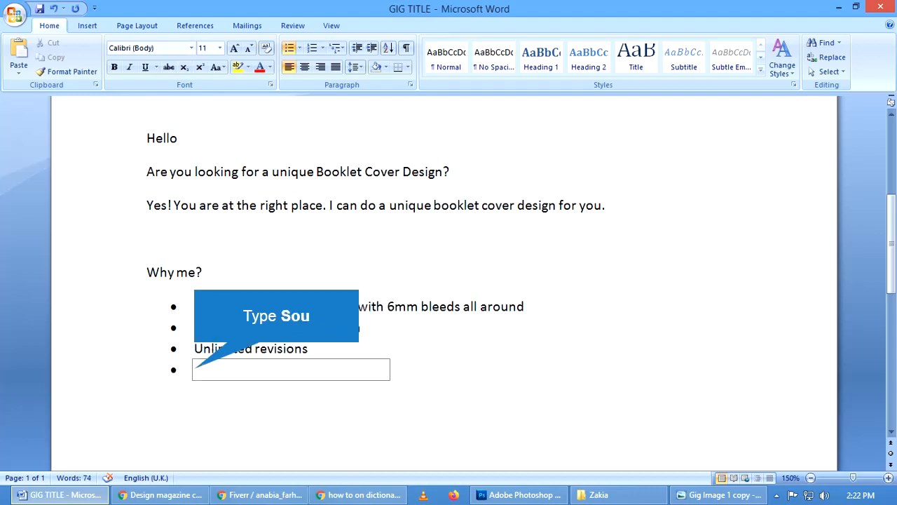
Add "PSD Source file" as the fourth bullet under "Why me?"
type("S")
type("ou")
key("BackSpace")
key("BackSpace")
key("BackSpace")
type("SP")
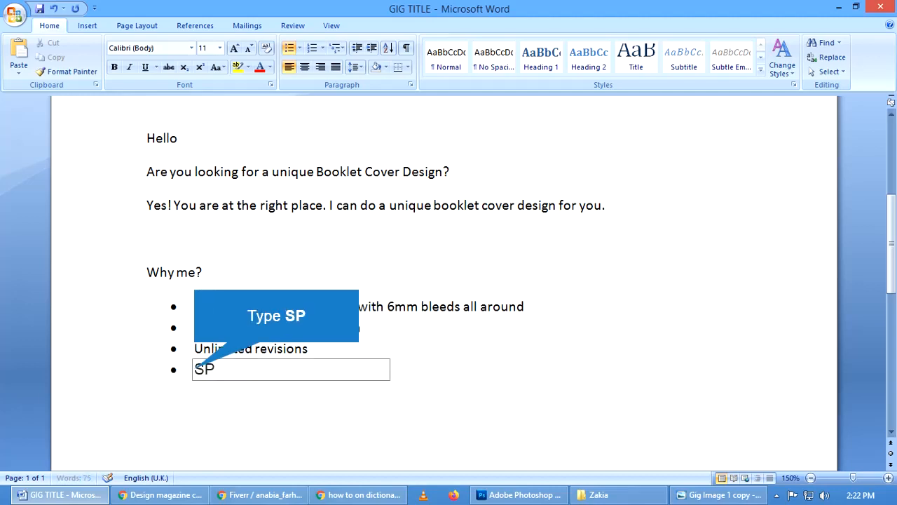
key("BackSpace")
key("BackSpace")
type("PSD Source file")
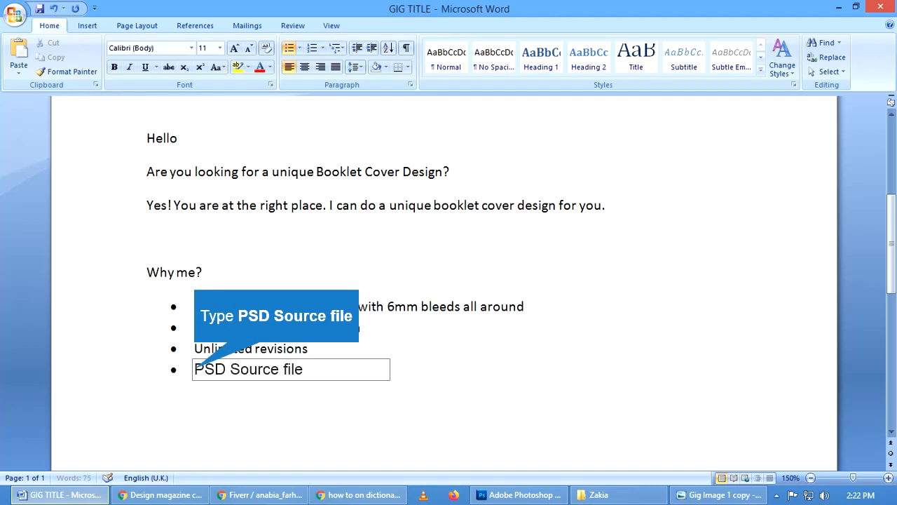
key("Return")
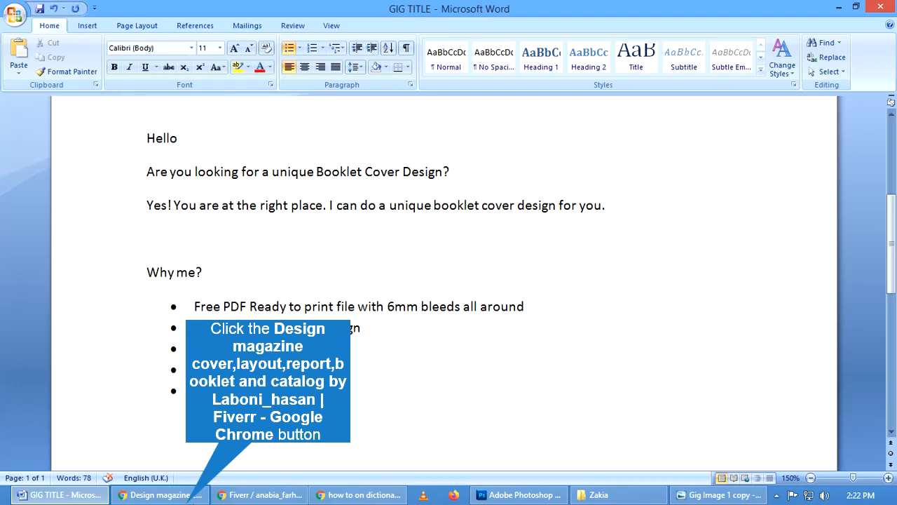
Switch to the magazine cover design gig in Chrome and copy its "What I will provide:" heading
left_click(162, 495)
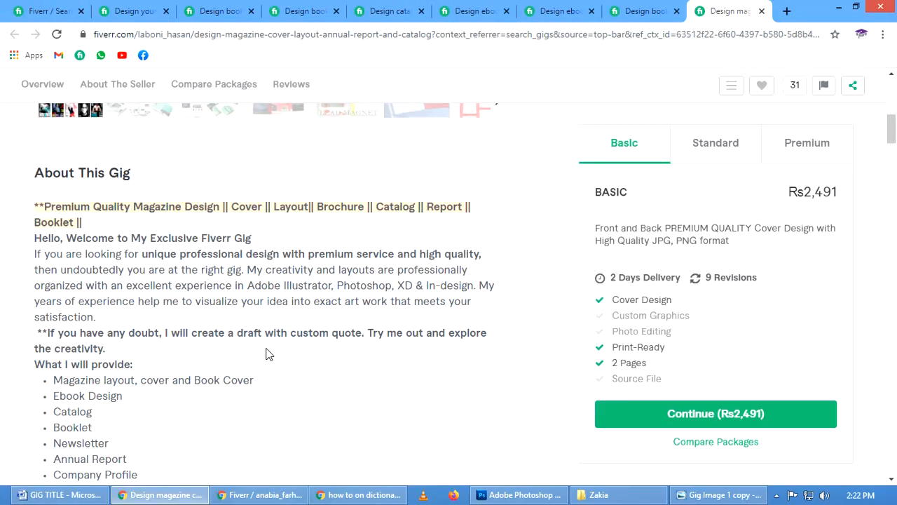
scroll(267, 353, "down", 2)
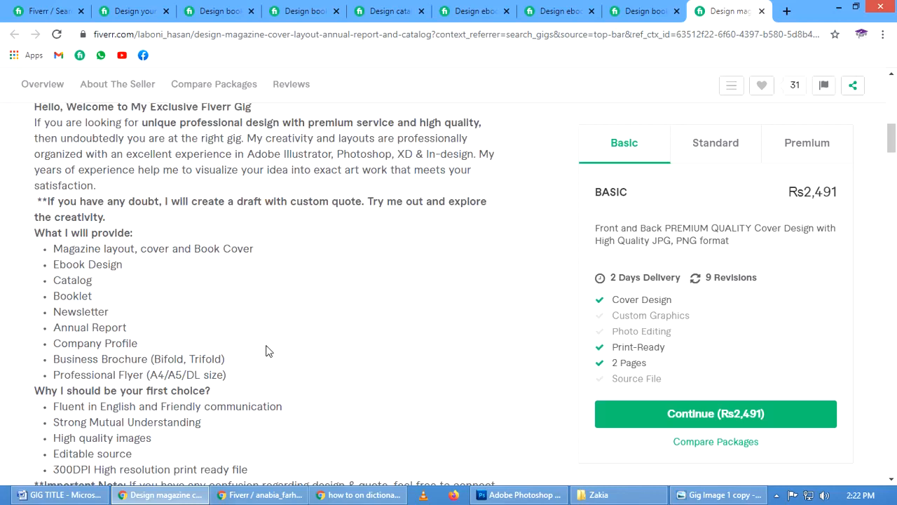
triple_click(68, 233)
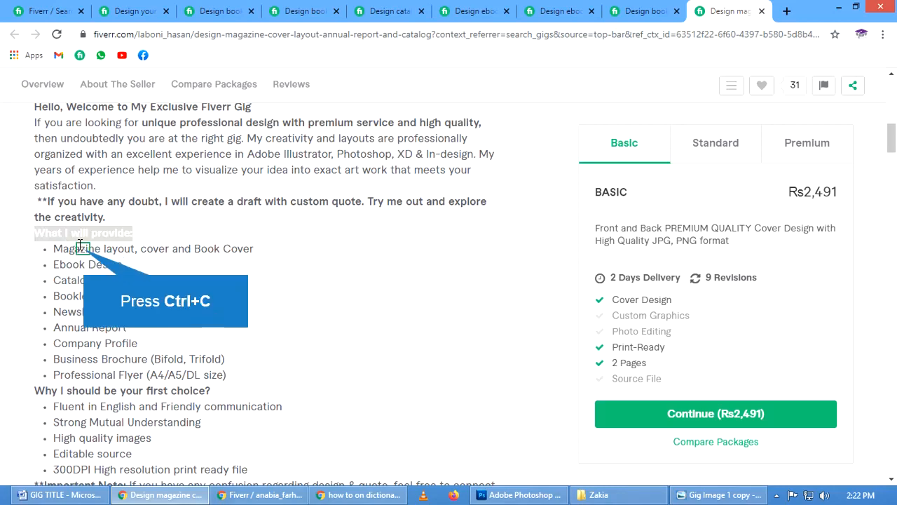
key("ctrl+c")
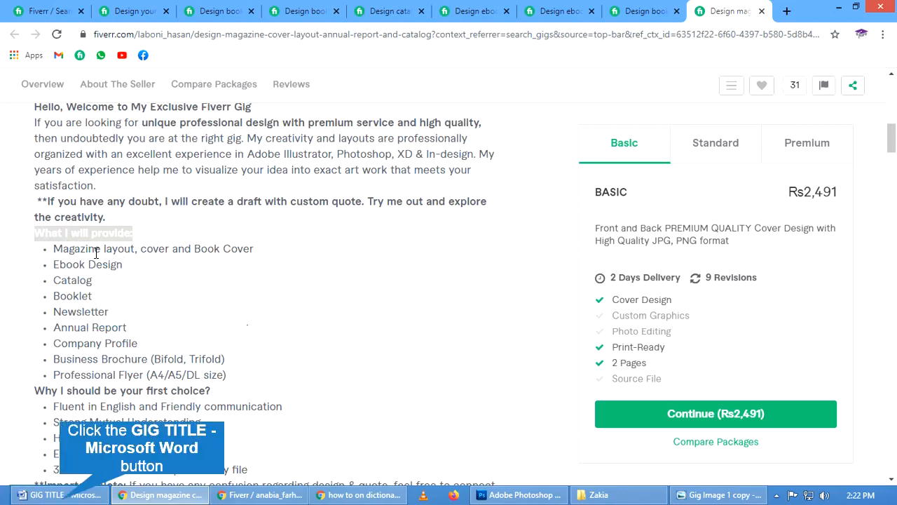
Switch back to the GIG TITLE document in Word and paste the copied heading below the "PSD Source file" bullet
left_click(101, 494)
key("BackSpace")
key("BackSpace")
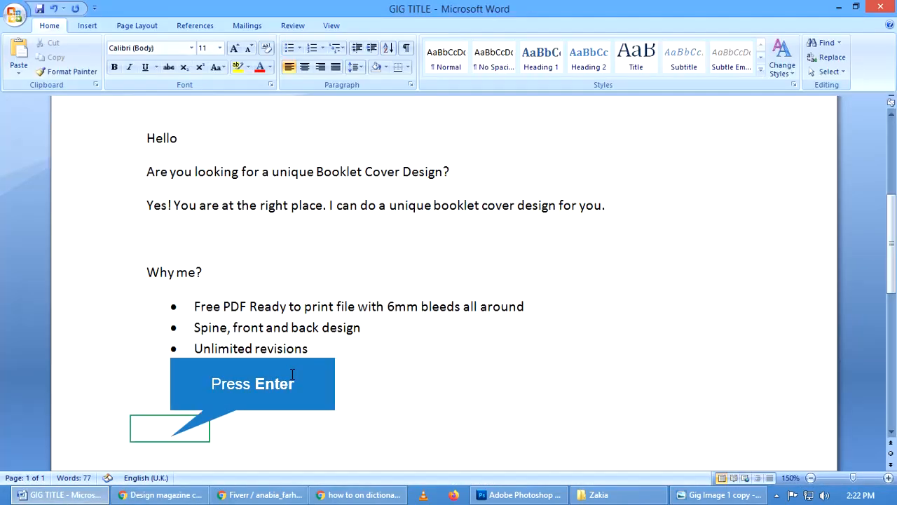
key("Return")
key("BackSpace")
key("BackSpace")
key("BackSpace")
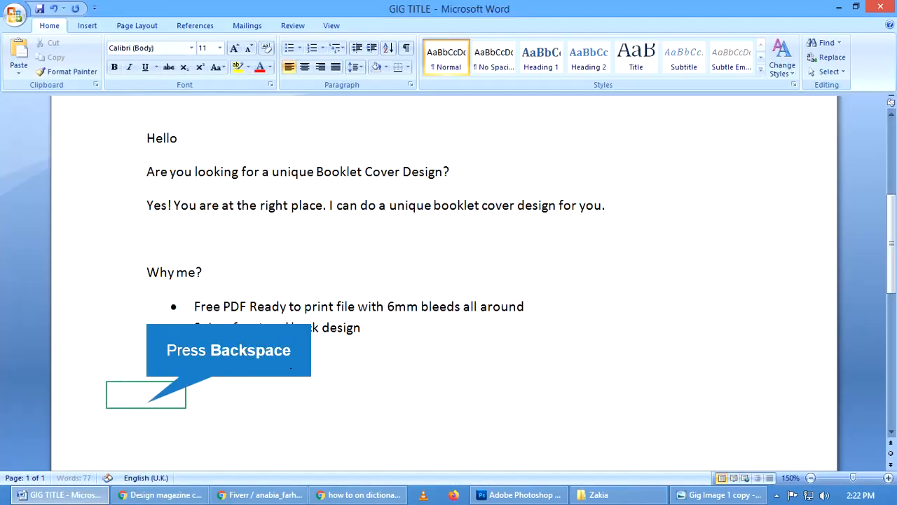
key("Return")
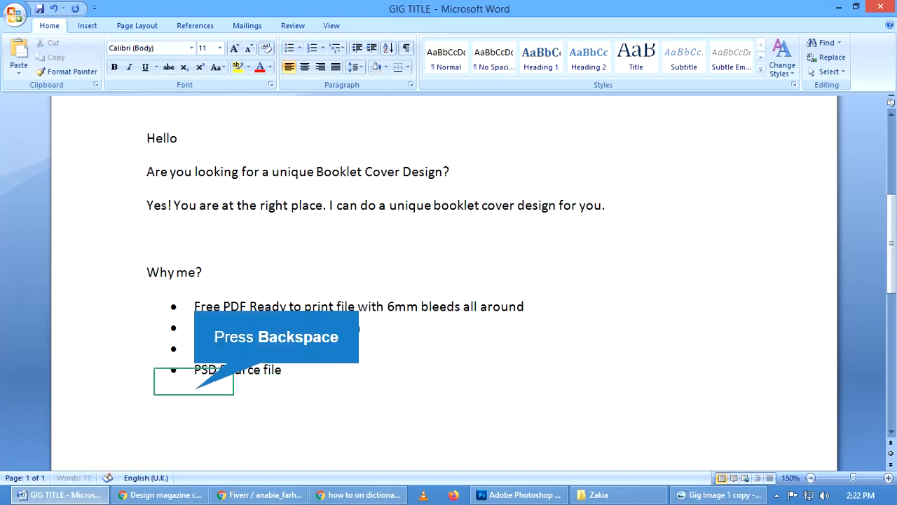
key("BackSpace")
key("BackSpace")
key("ctrl+v")
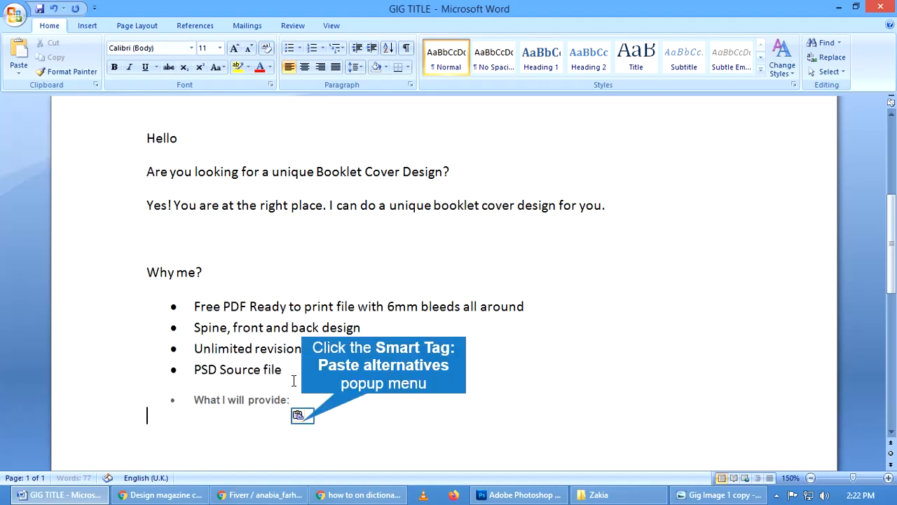
Turn the pasted "What I will provide:" heading into unbulleted text with the Normal style
left_click(301, 415)
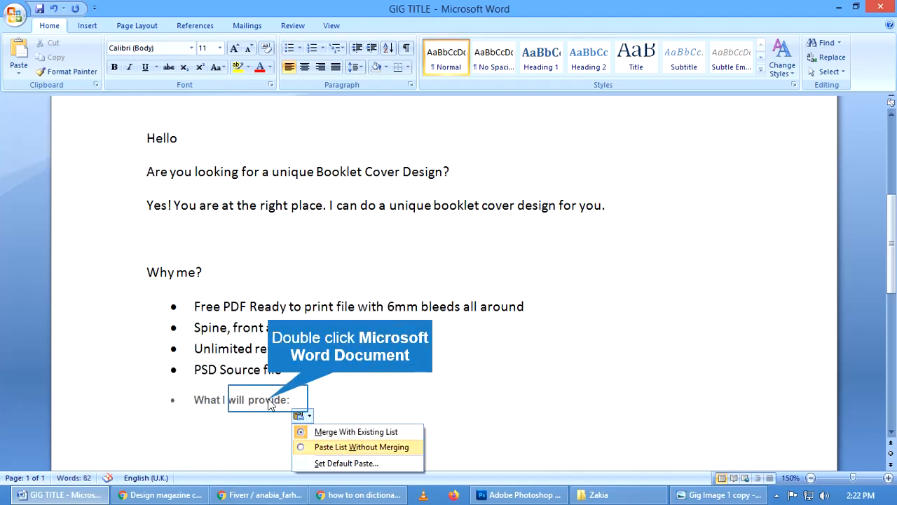
left_click(341, 447)
left_click(445, 57)
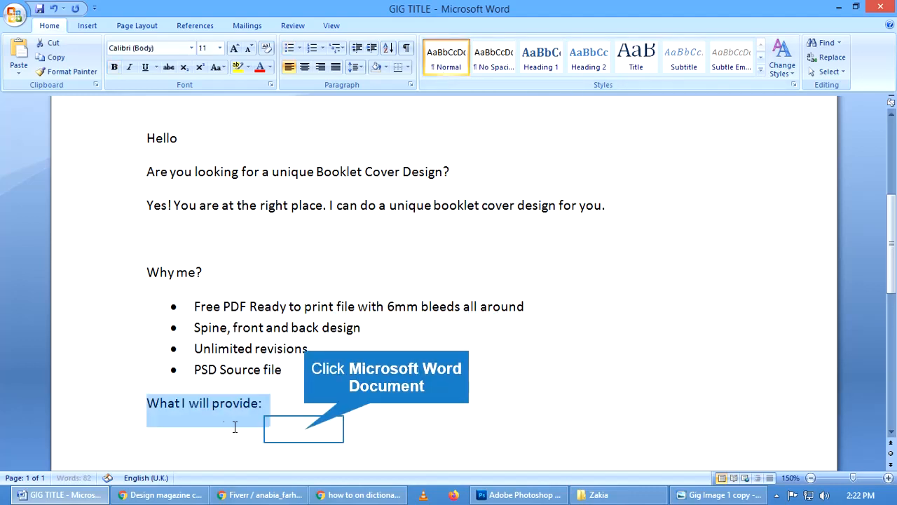
Add the line "Booklet Cover Design" under the "What I will provide:" heading
left_click(303, 425)
type("Boo")
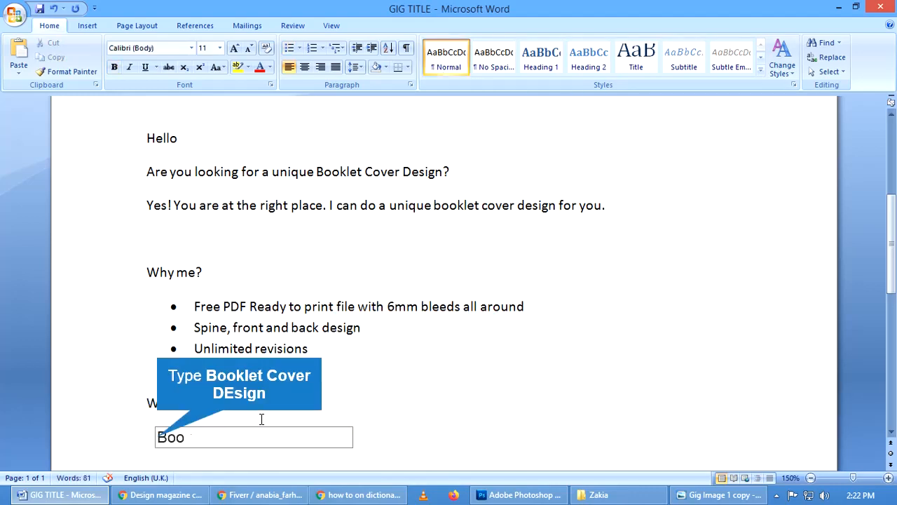
type("klet Cover DEsign")
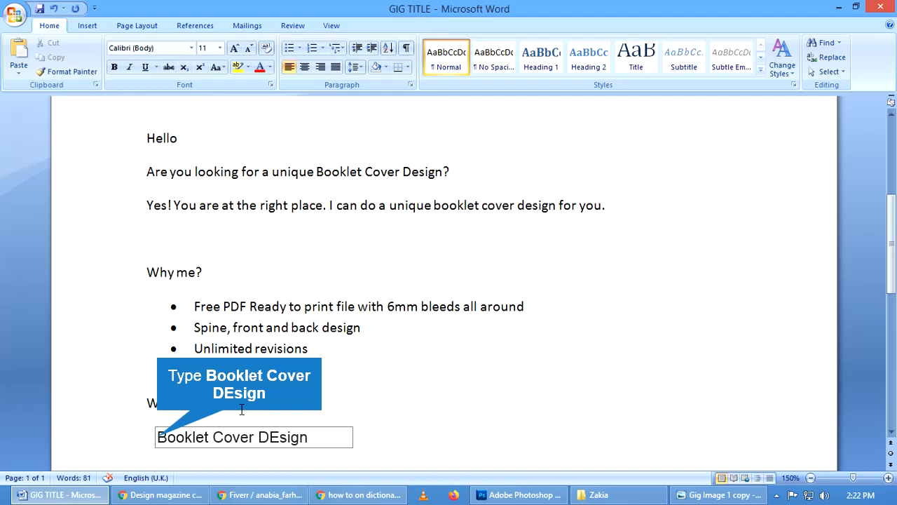
Add the line "Business Card" below "Booklet Cover Design"
type("BUsines")
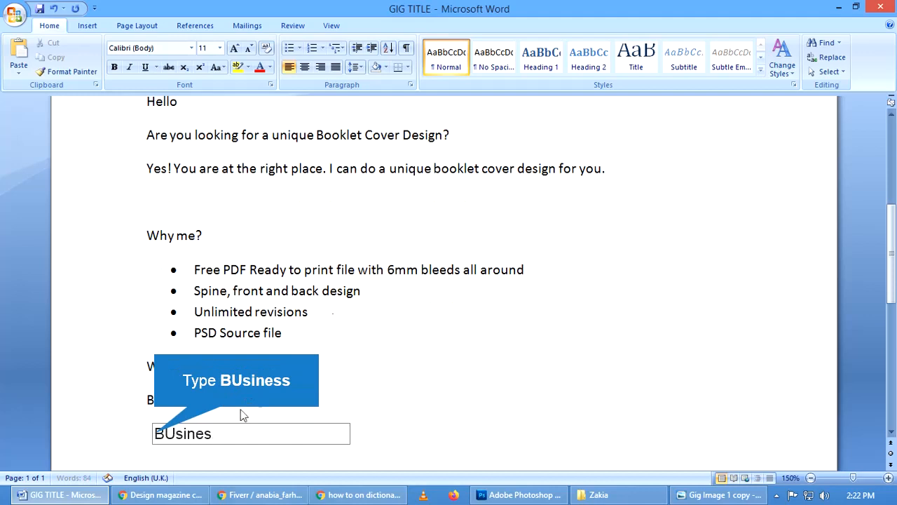
type("s")
key("BackSpace")
key("BackSpace")
key("BackSpace")
key("BackSpace")
key("BackSpace")
key("BackSpace")
key("BackSpace")
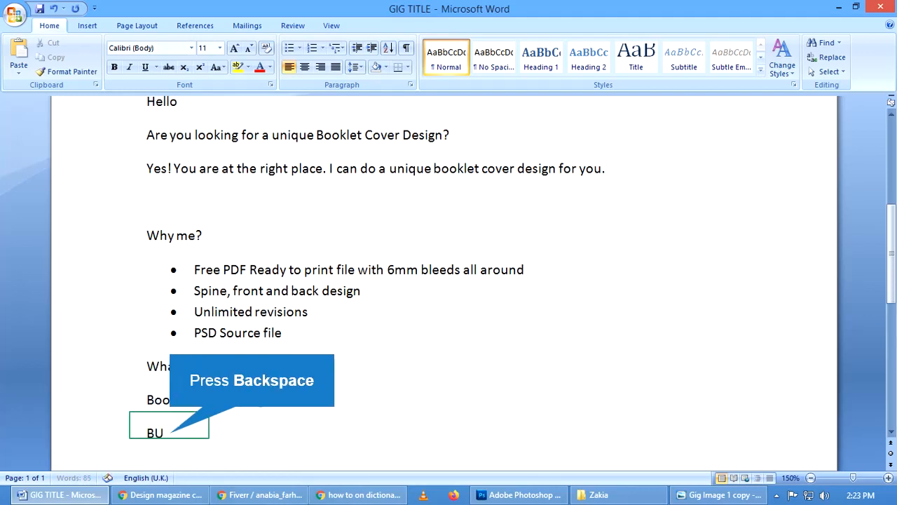
type("usiness Ca")
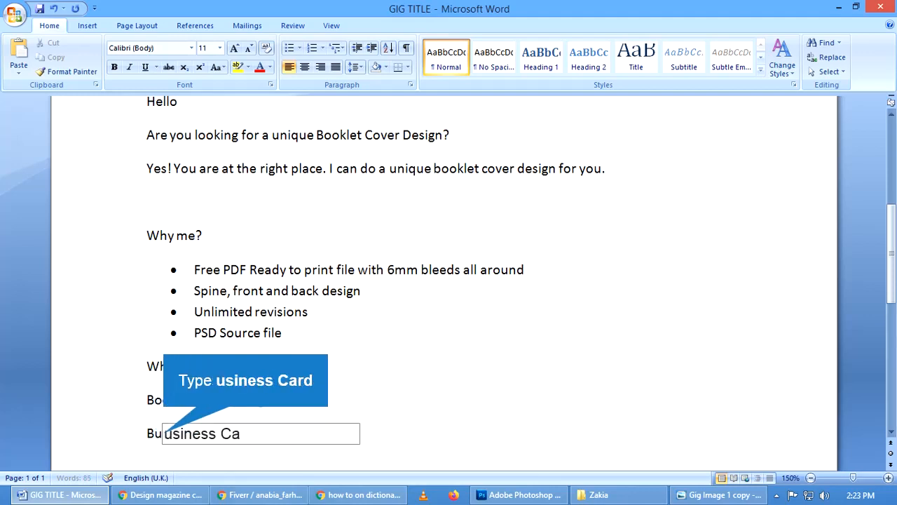
type("rdF")
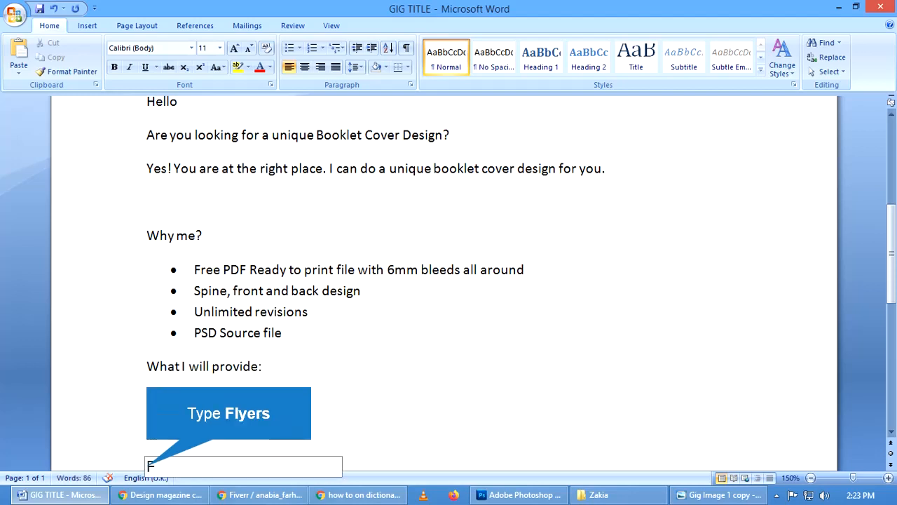
Add the lines "Flyers", "Brochures" and "Inner Pages" below "Business Card", correcting the spelling of "Brochures"
type("lyer")
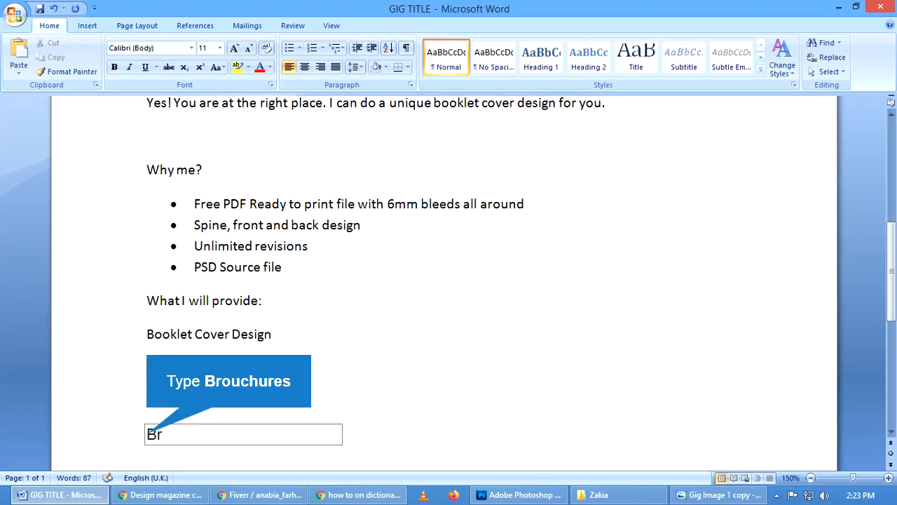
type("sBrouchures")
key("Return")
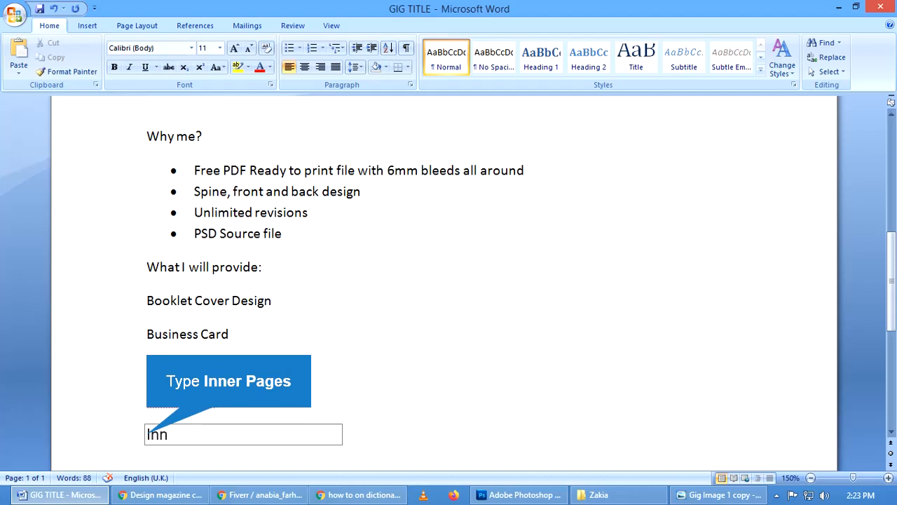
type("Inner Pages")
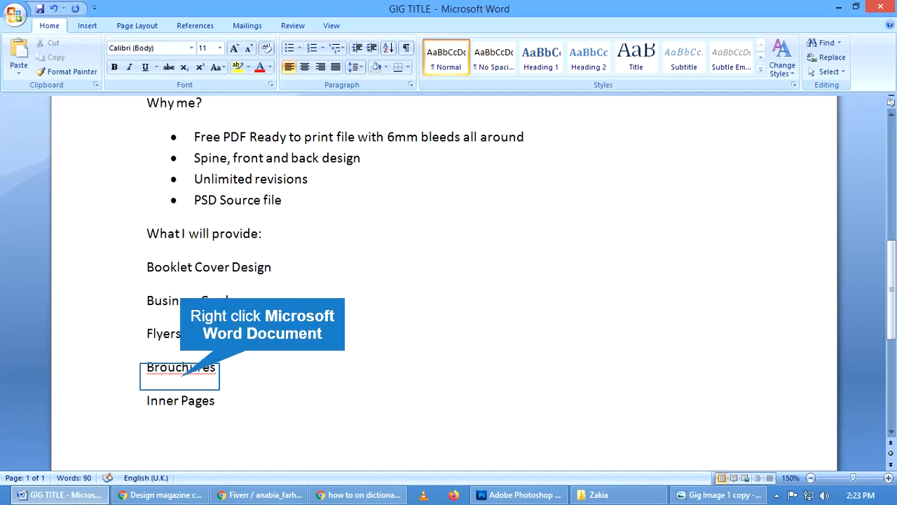
right_click(181, 367)
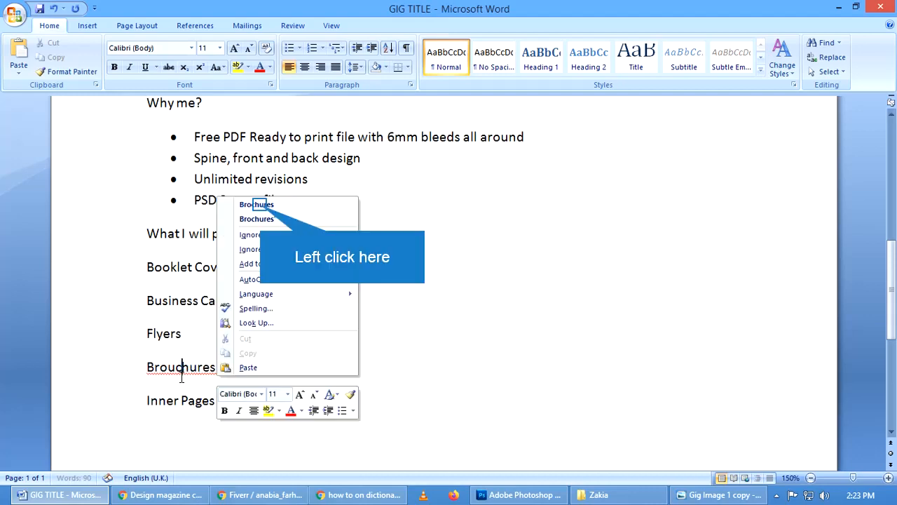
left_click(258, 204)
Format the five services from "Booklet Cover Design" to "Inner Pages" as a bulleted list
left_click_drag(221, 407, 148, 272)
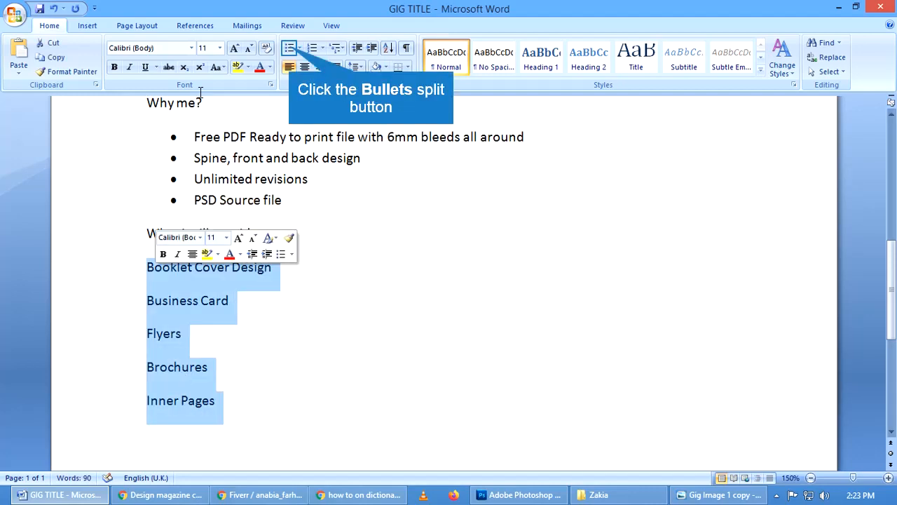
left_click(285, 48)
left_click(348, 438)
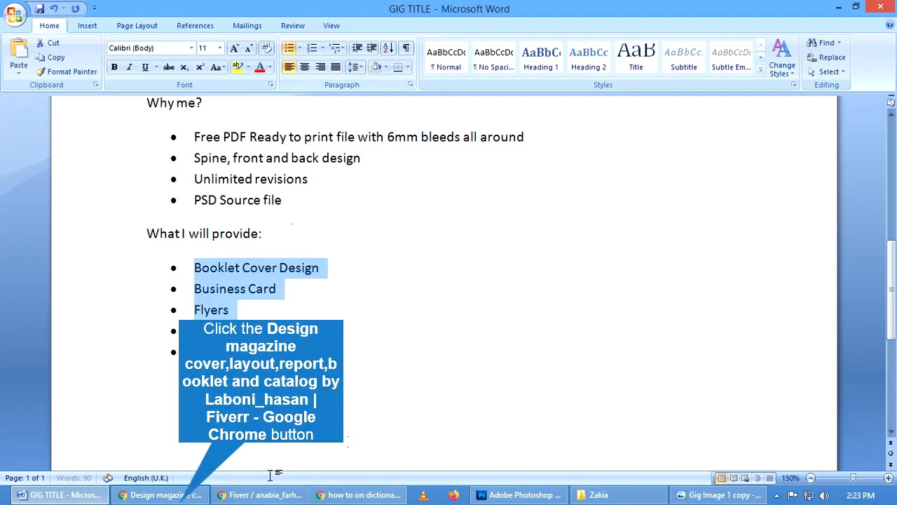
Switch to Chrome and review the closing part of the competitor's magazine cover gig description
left_click(161, 494)
scroll(246, 389, "down", 3)
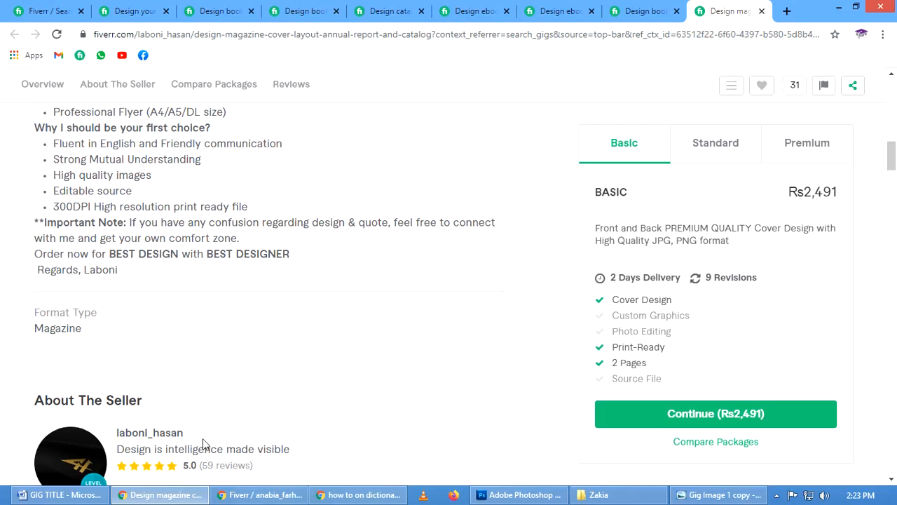
scroll(246, 315, "up", 2)
In the Word document, add the closing line "Order now and your elegant design will be with you in few hours" below the services list
type("Order now or")
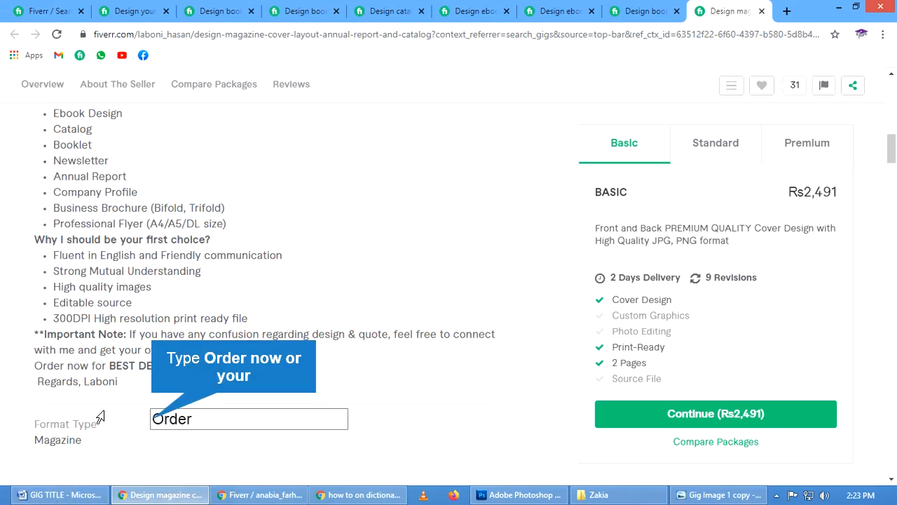
type(" your")
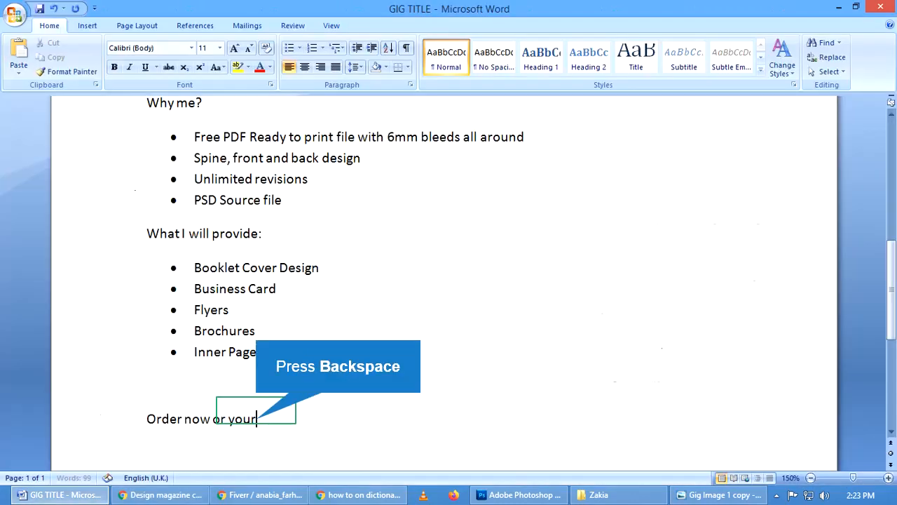
key("BackSpace")
key("BackSpace")
key("BackSpace")
key("BackSpace")
key("BackSpace")
key("BackSpace")
key("BackSpace")
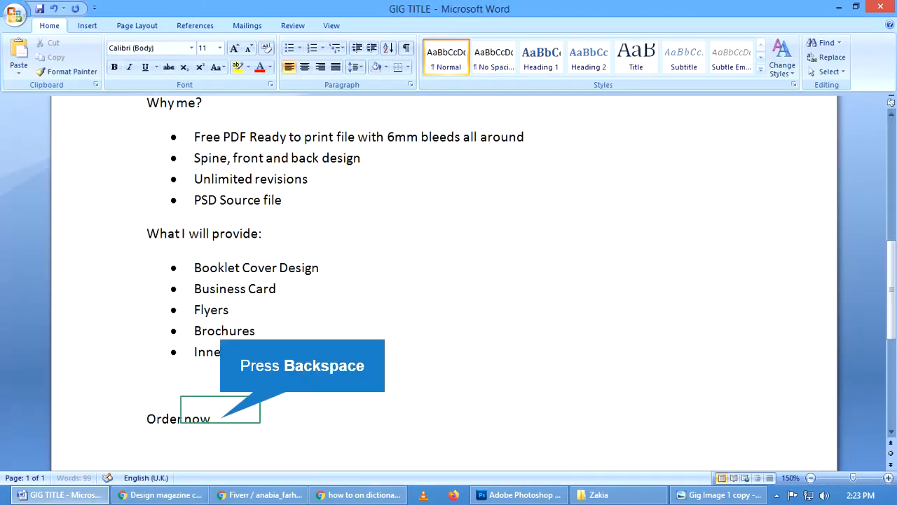
type("and your")
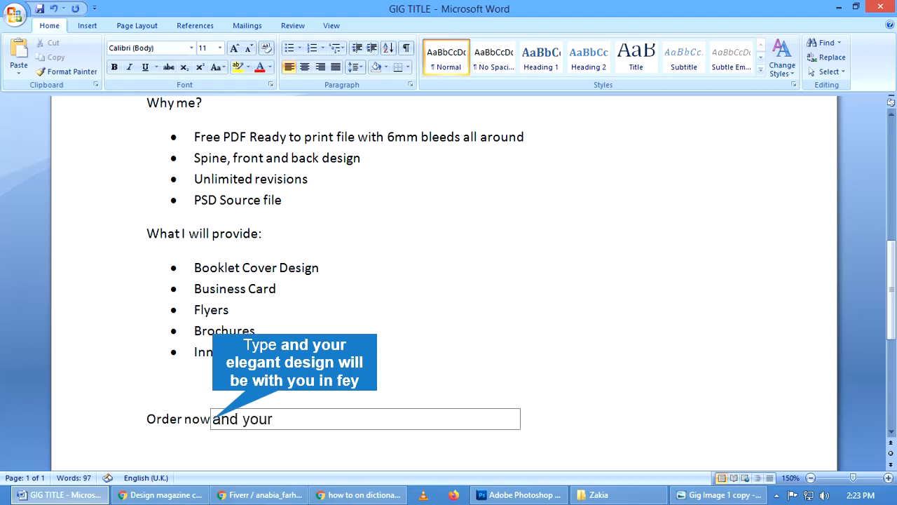
type(" elegant d")
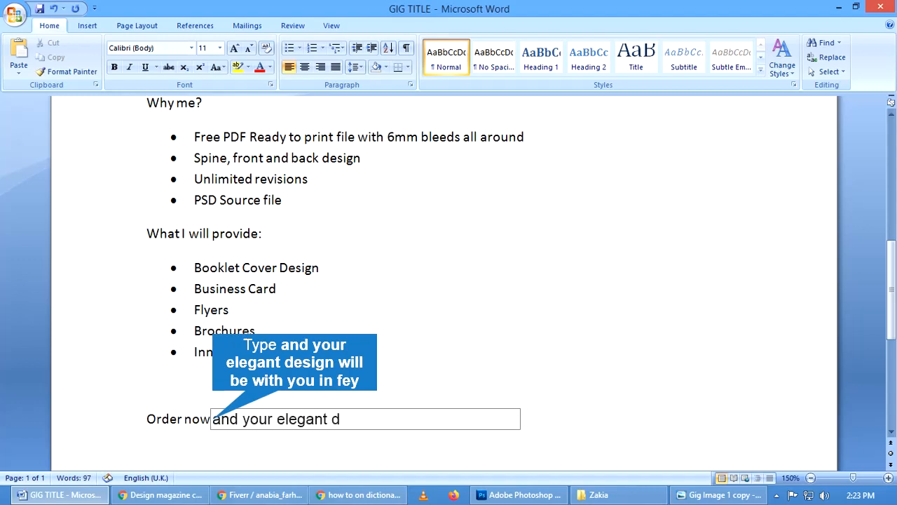
type("esign will be with")
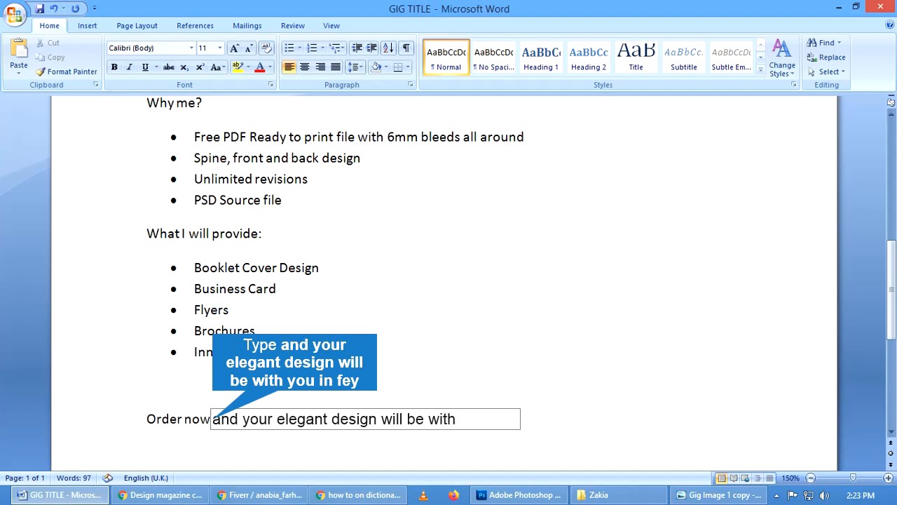
type(" you in few hours")
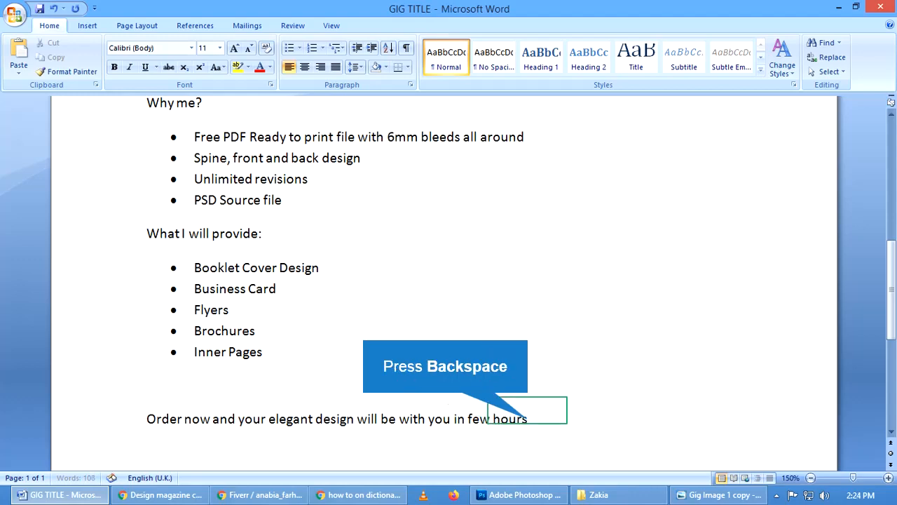
key("BackSpace")
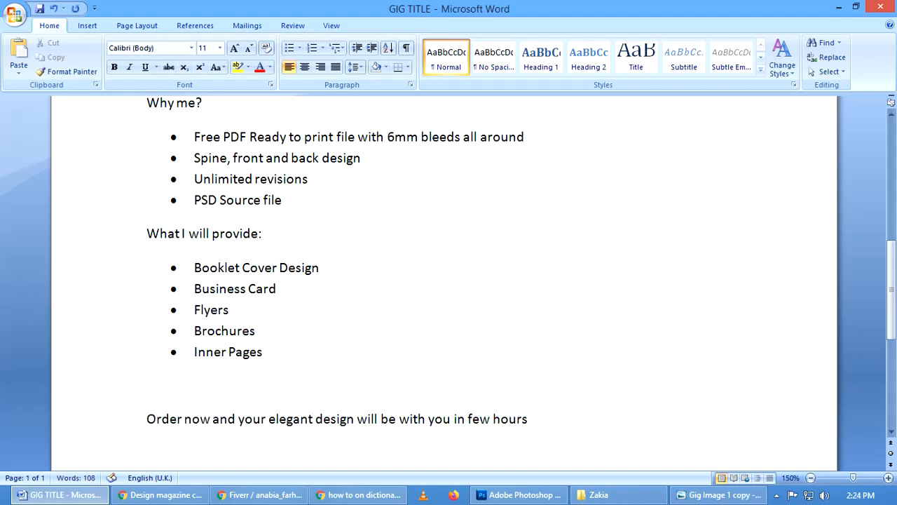
key("Return")
scroll(120, 394, "down", 2)
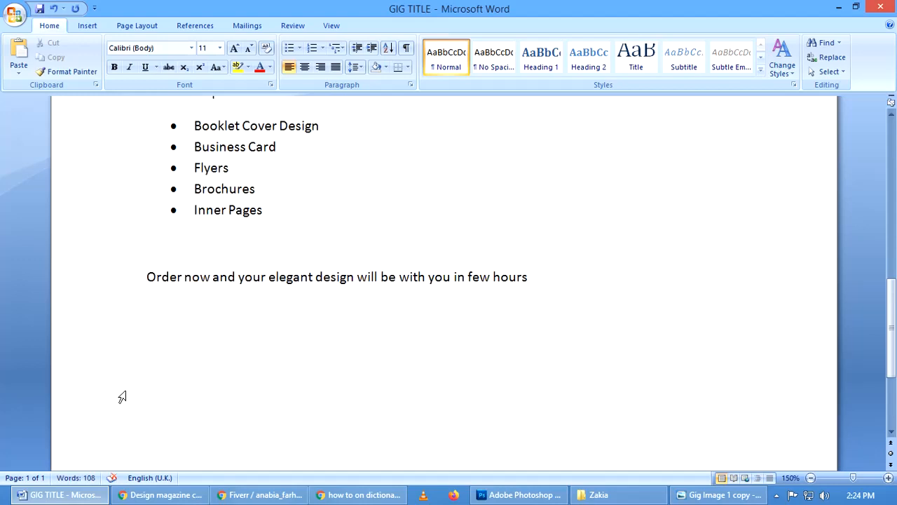
type("Farhan")
left_click(148, 310)
key("Return")
double_click(185, 353)
key("BackSpace")
key("BackSpace")
Copy the description from "Hello" to the closing line into the description field of the Fiverr gig in Chrome
scroll(189, 347, "up", 3)
key("ctrl+a")
scroll(230, 259, "up", 2)
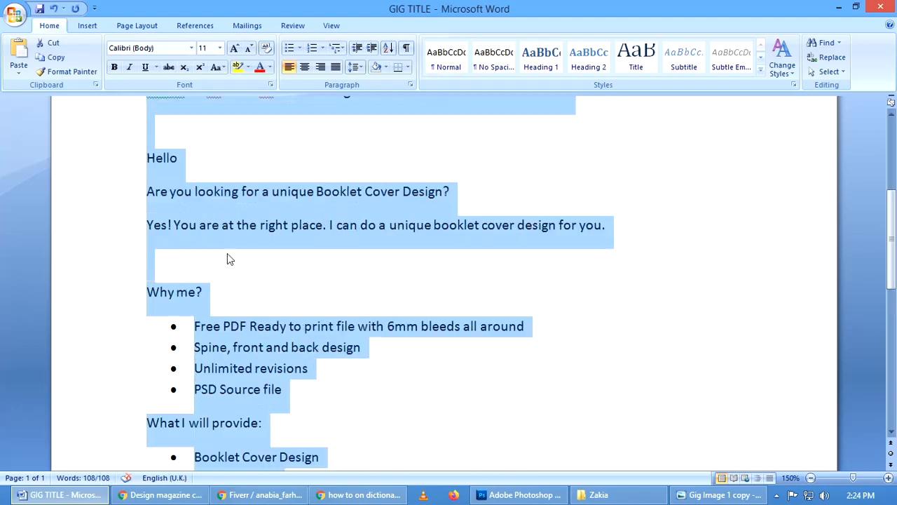
double_click(162, 297)
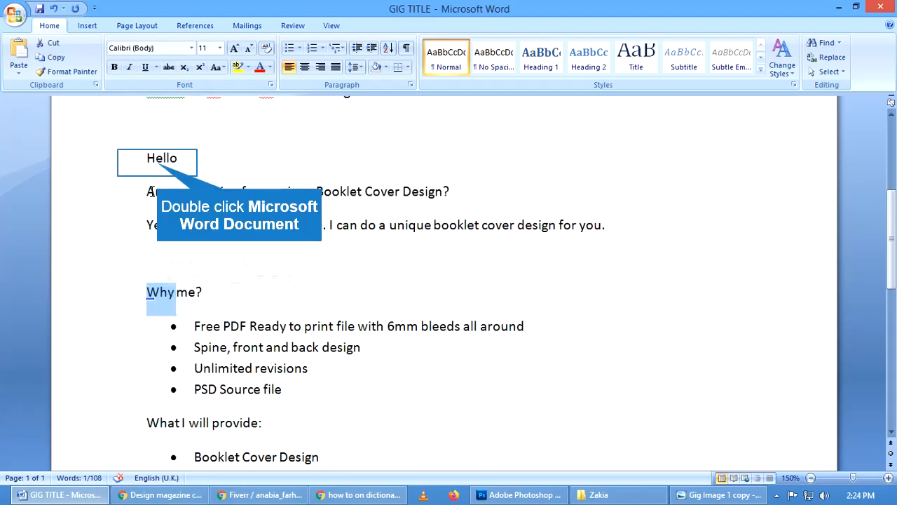
double_click(159, 163)
left_click(148, 159)
scroll(160, 171, "down", 10)
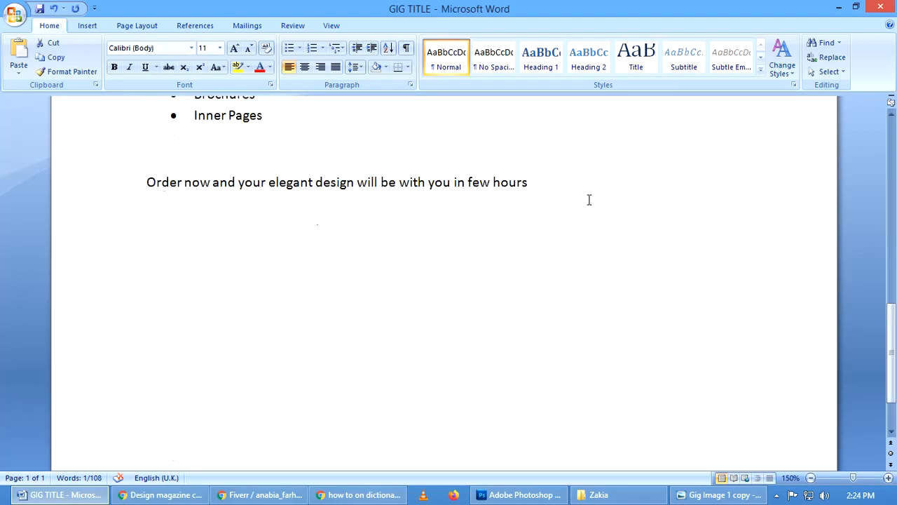
left_click(561, 193, "shift")
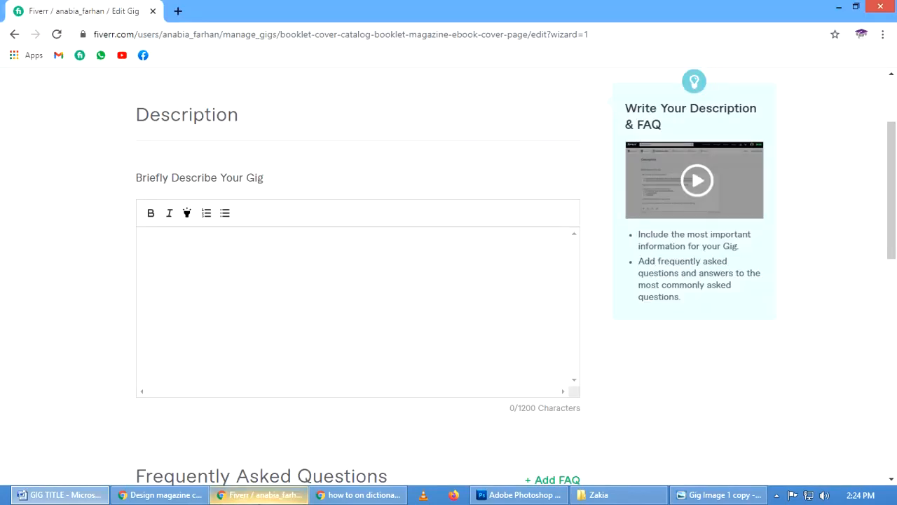
left_click(261, 495)
key("ctrl+v")
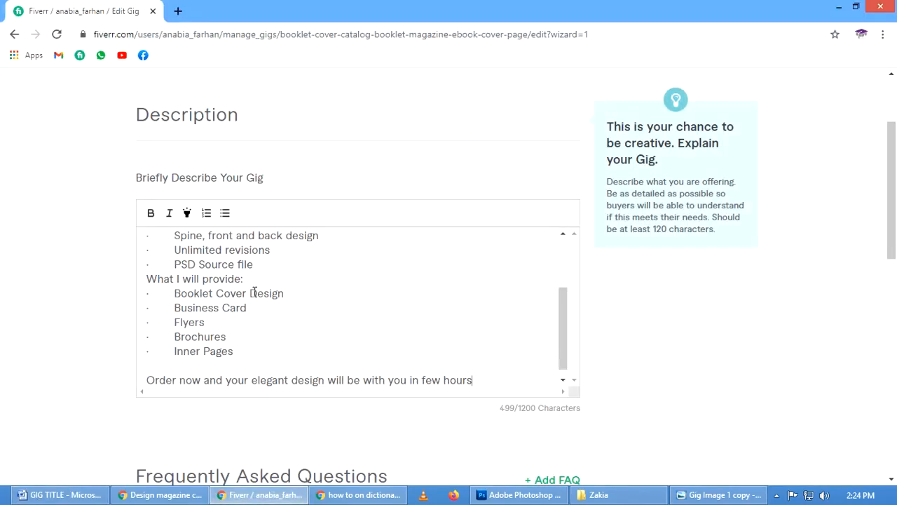
scroll(255, 291, "up", 5)
scroll(254, 291, "down", 3)
Back in Word, remove the bullets from the "Why me?" and "What I will provide:" lists
left_click(61, 495)
left_click(266, 296)
scroll(267, 296, "up", 3)
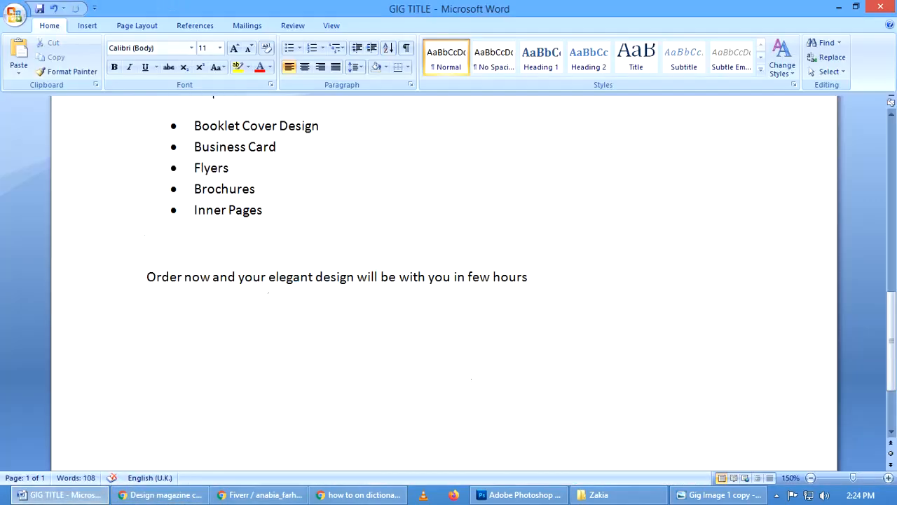
left_click_drag(297, 286, 200, 196)
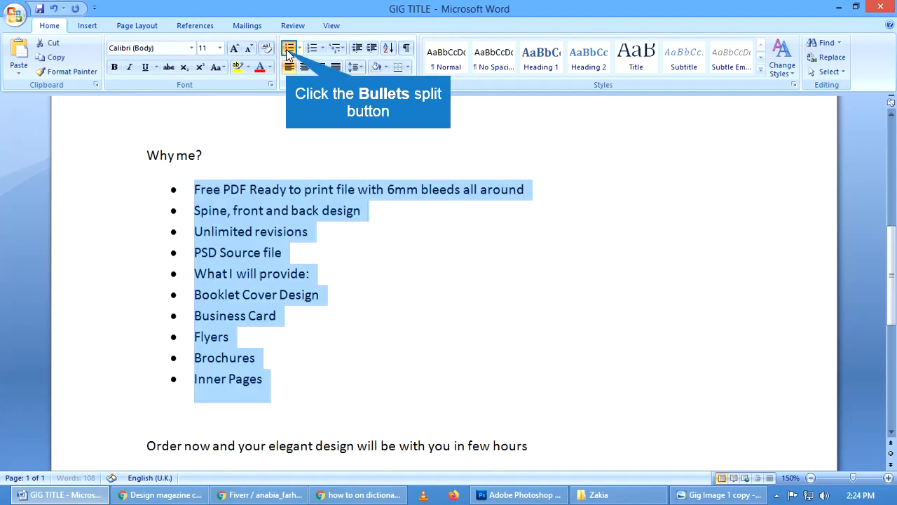
left_click(289, 48)
left_click(304, 263)
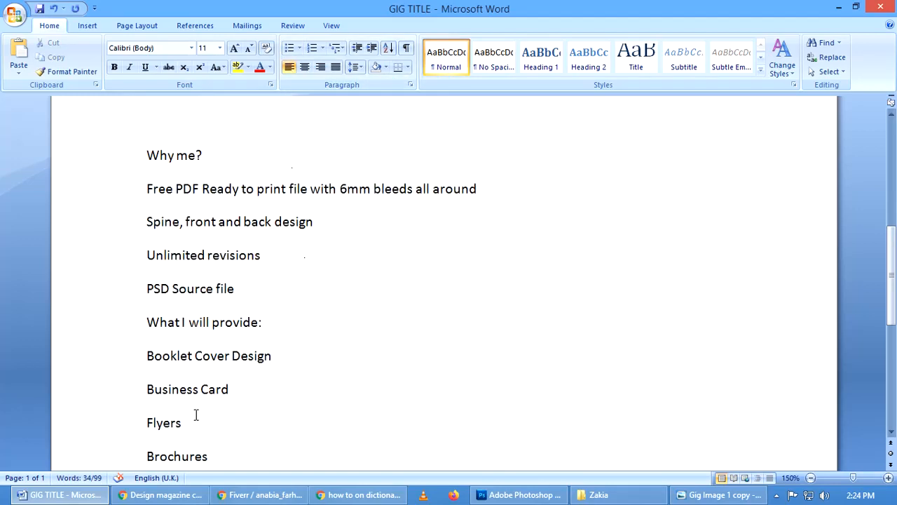
scroll(304, 260, "down", 2)
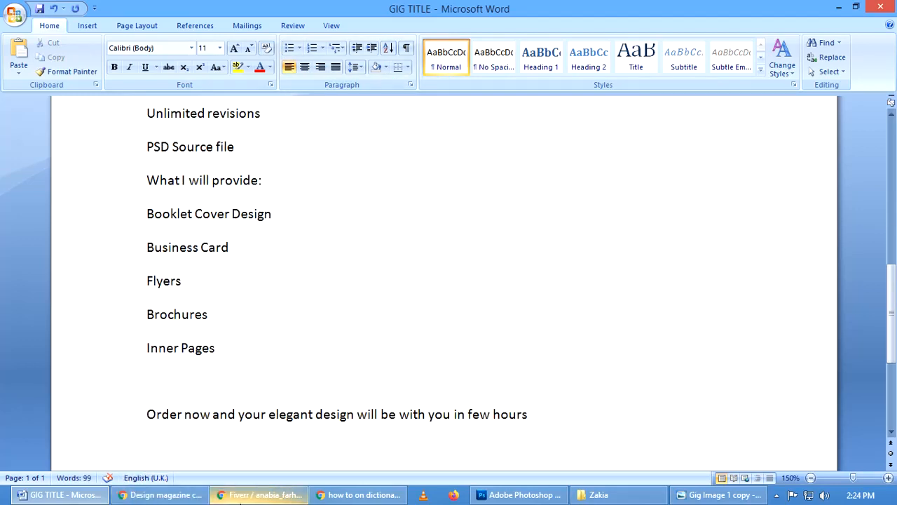
Switch to the Fiverr gig form in Chrome and clear all the text from its description field
left_click(260, 494)
left_click(197, 317)
key("ctrl+a")
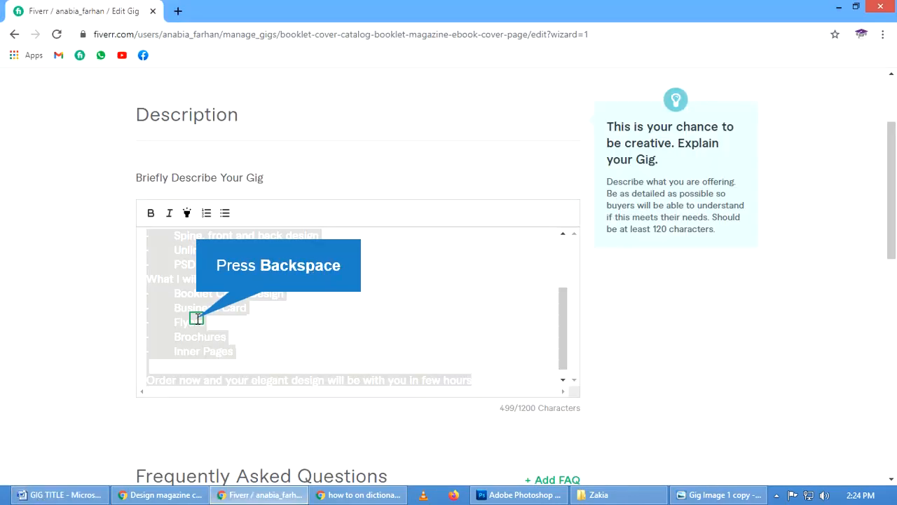
key("BackSpace")
Copy the unbulleted description from "Hello" to the closing line in Word and paste it into the gig's description field in Chrome
left_click(67, 495)
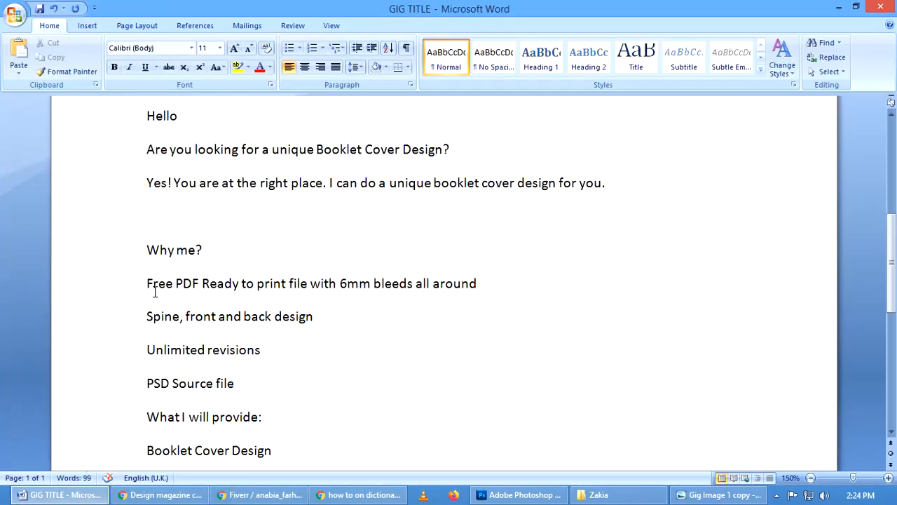
scroll(155, 292, "down", 5)
scroll(157, 210, "up", 6)
triple_click(158, 163)
scroll(199, 205, "down", 5)
scroll(199, 205, "down", 5)
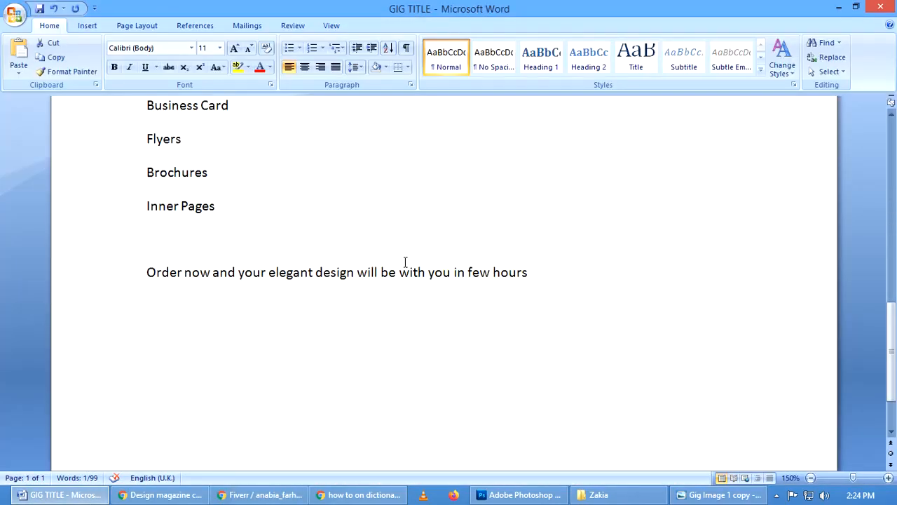
left_click(530, 272, "shift")
key("ctrl+c")
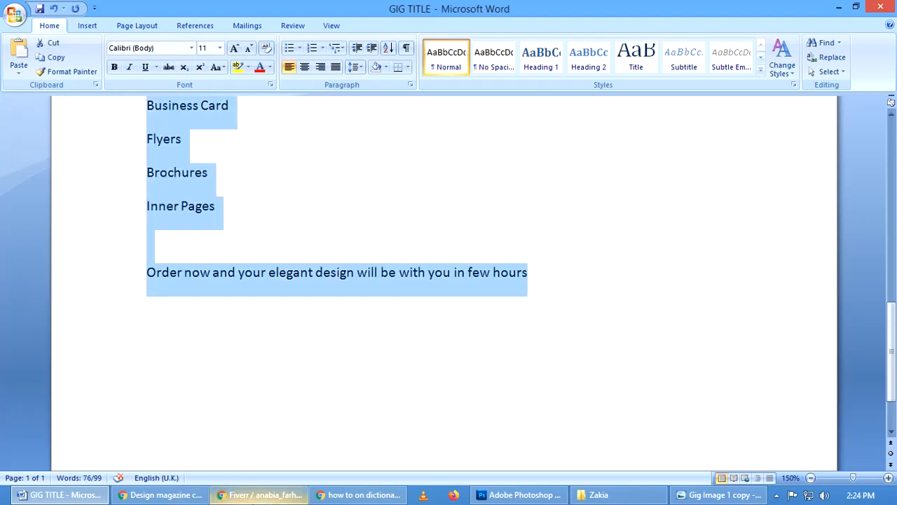
left_click(259, 495)
key("ctrl+v")
scroll(235, 277, "up", 5)
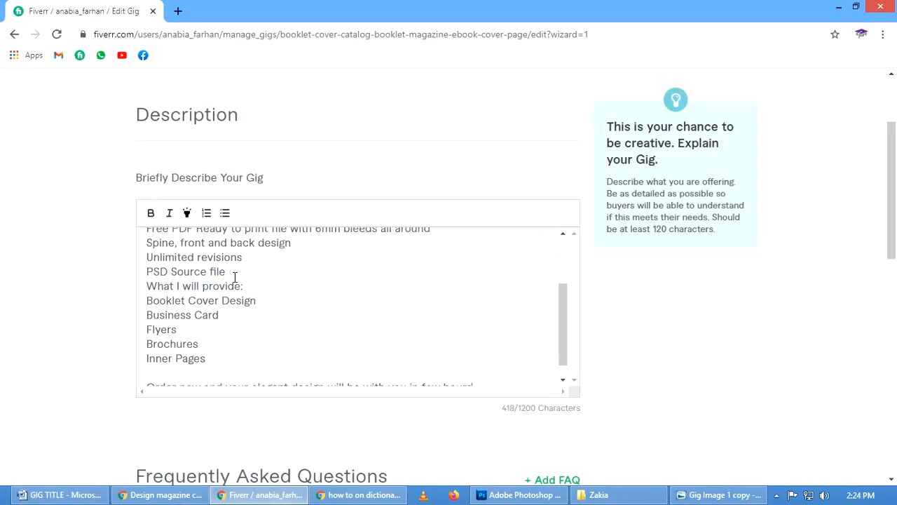
Format the four lines from "Free PDF Ready to print file" to "PSD Source file" as a bulleted list in the gig description
left_click(147, 314)
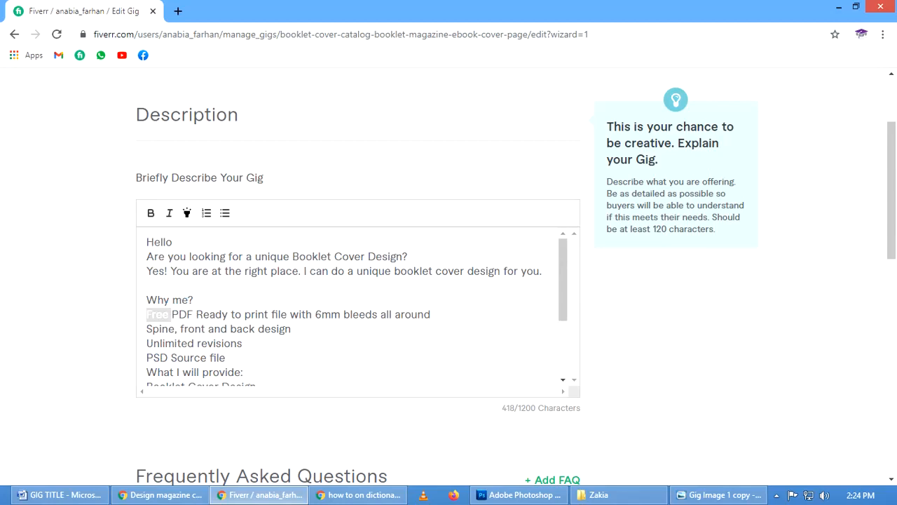
scroll(230, 304, "down", 3)
left_click(225, 292, "shift")
left_click(207, 213)
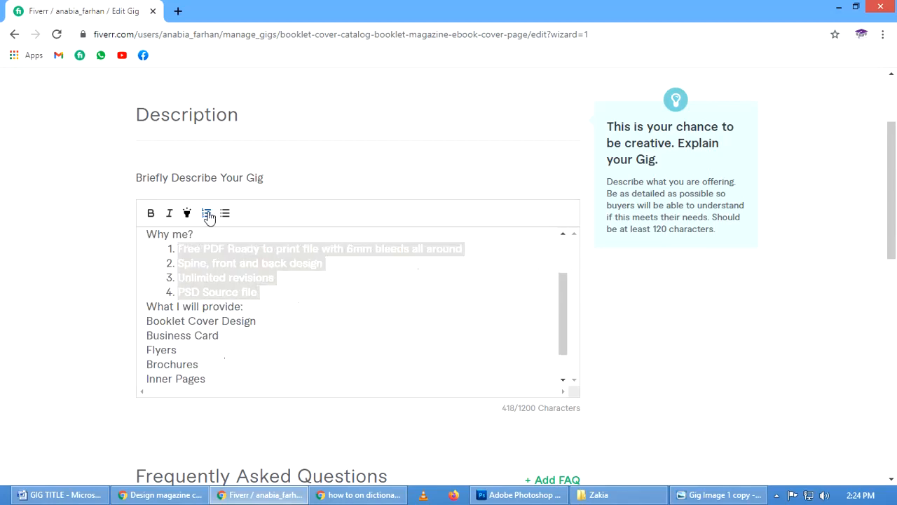
left_click(208, 215)
left_click(224, 215)
Make the headings "Why me?" and "What I will provide:" bold in the gig description
triple_click(165, 236)
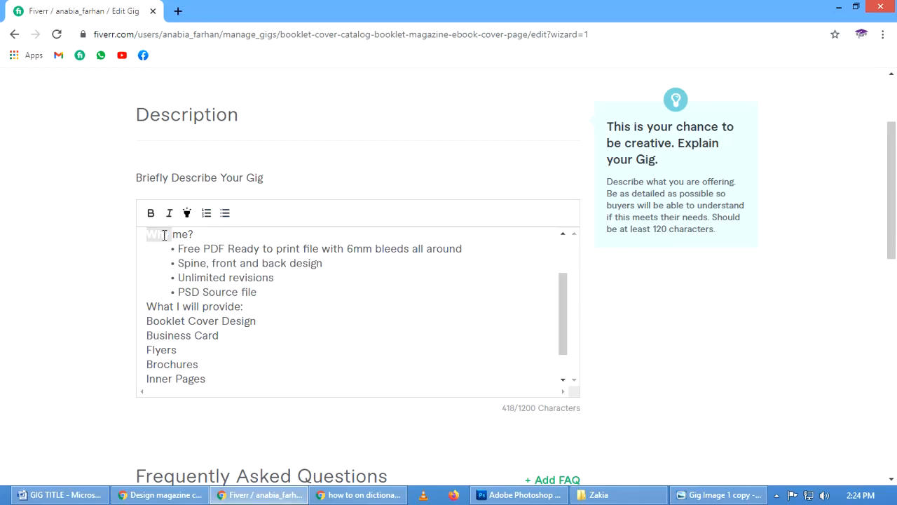
left_click(150, 219)
triple_click(151, 307)
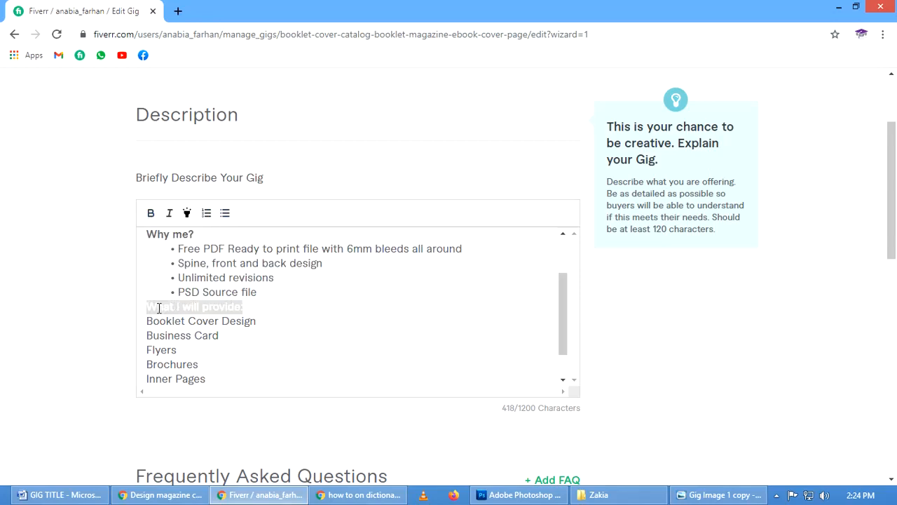
left_click(150, 215)
Insert an unbulleted blank line between "PSD Source file" and the "What I will provide:" heading
left_click(295, 293)
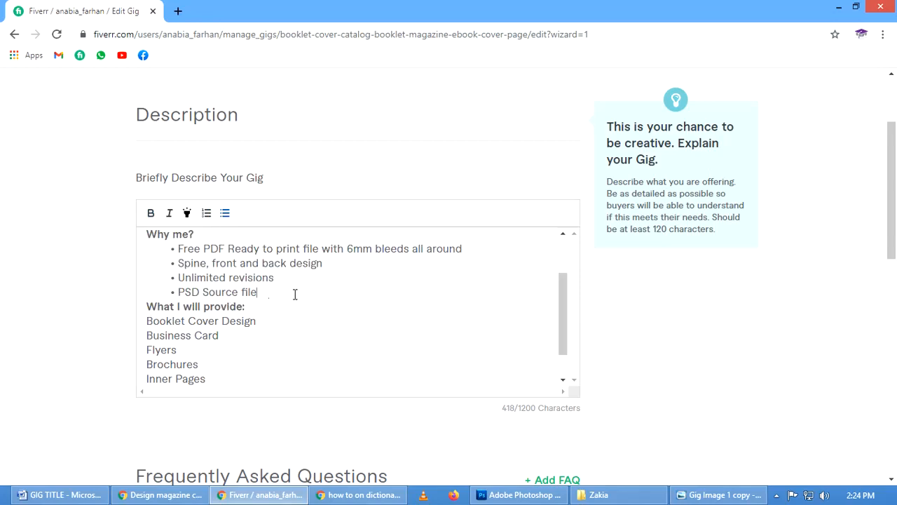
key("Return")
key("BackSpace")
key("Return")
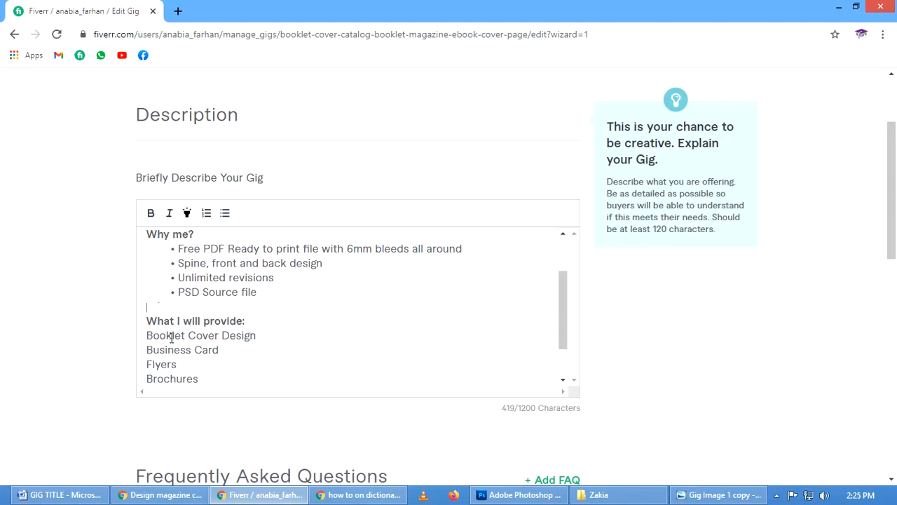
Format the five services from "Booklet Cover Design" to "Inner Pages" as a bulleted list in the gig description
double_click(171, 337)
scroll(170, 340, "down", 1)
left_click(208, 341, "shift")
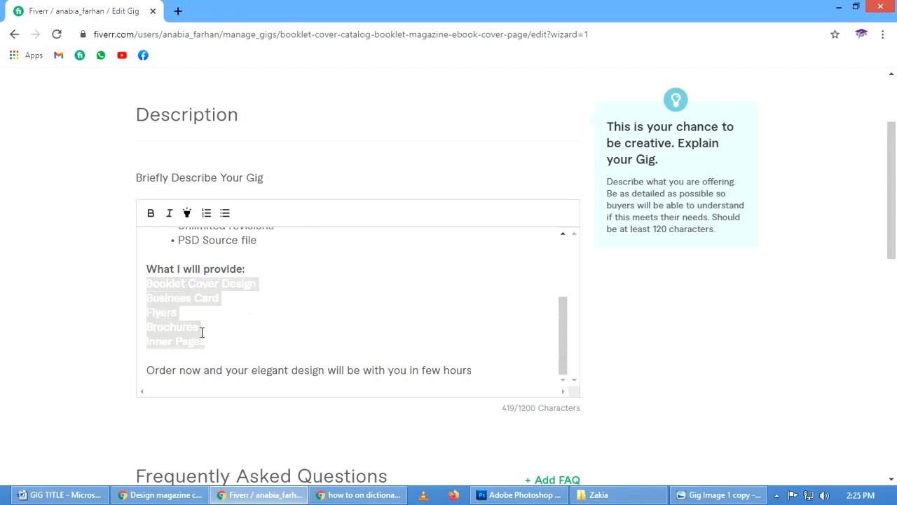
left_click(224, 212)
left_click(293, 288)
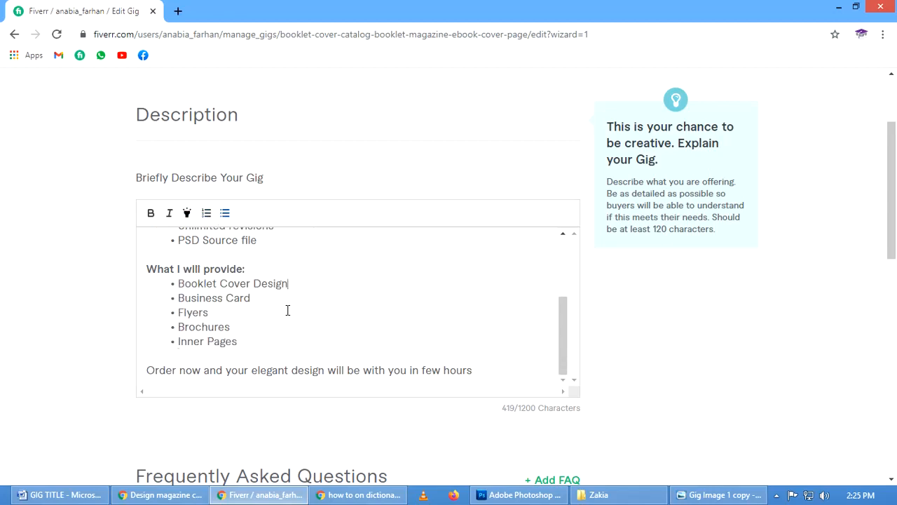
Save the description without adding any FAQ and continue to the gig's Requirements stage
scroll(284, 317, "up", 2)
scroll(285, 323, "down", 2)
scroll(285, 323, "down", 5)
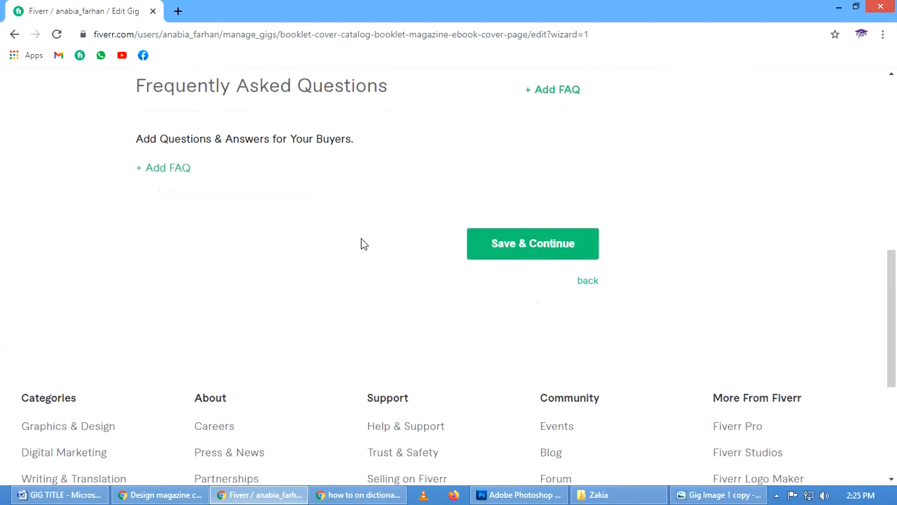
scroll(362, 244, "up", 1)
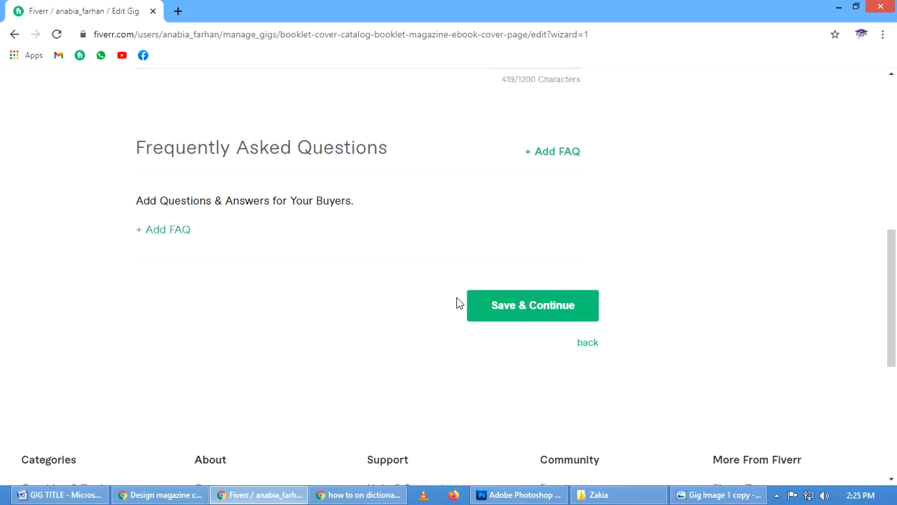
left_click(511, 315)
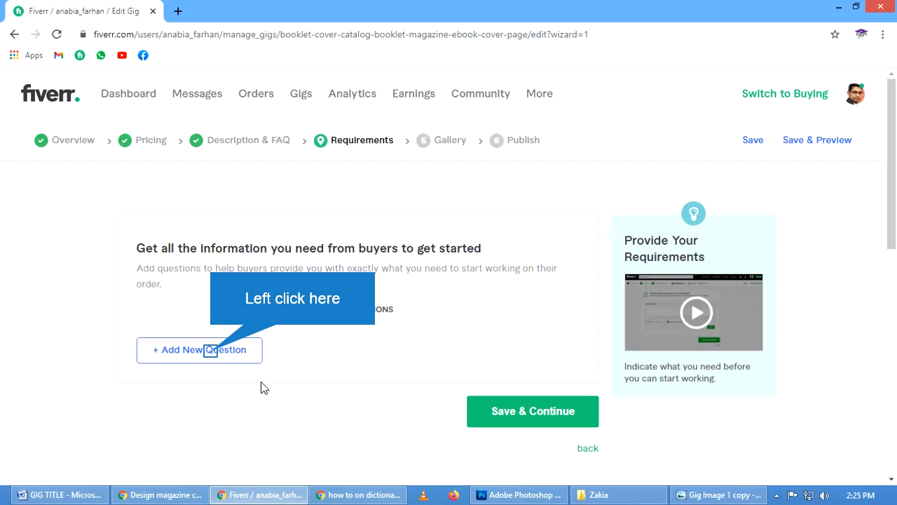
Start a new buyer question, then switch to the GIG TITLE Word document and add the line "Size in inches" at its end
left_click(211, 353)
scroll(196, 343, "down", 2)
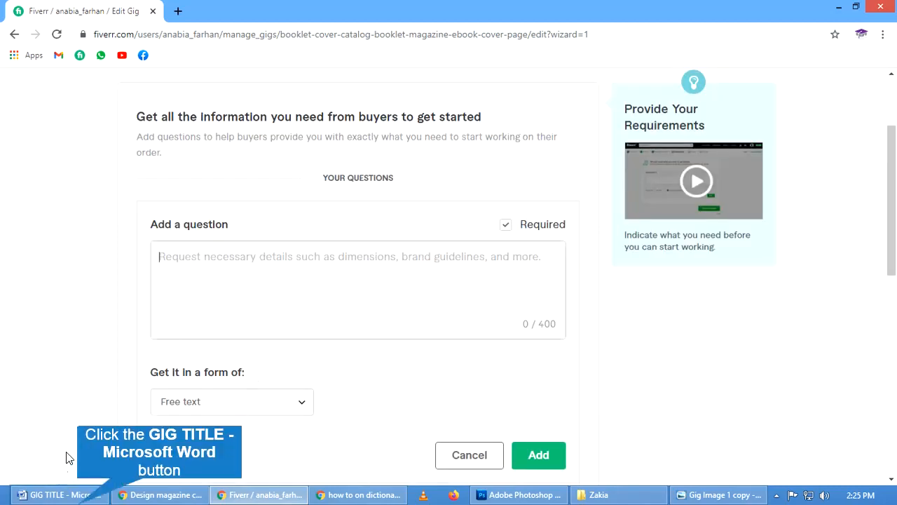
left_click(62, 495)
left_click(604, 309)
key("Return")
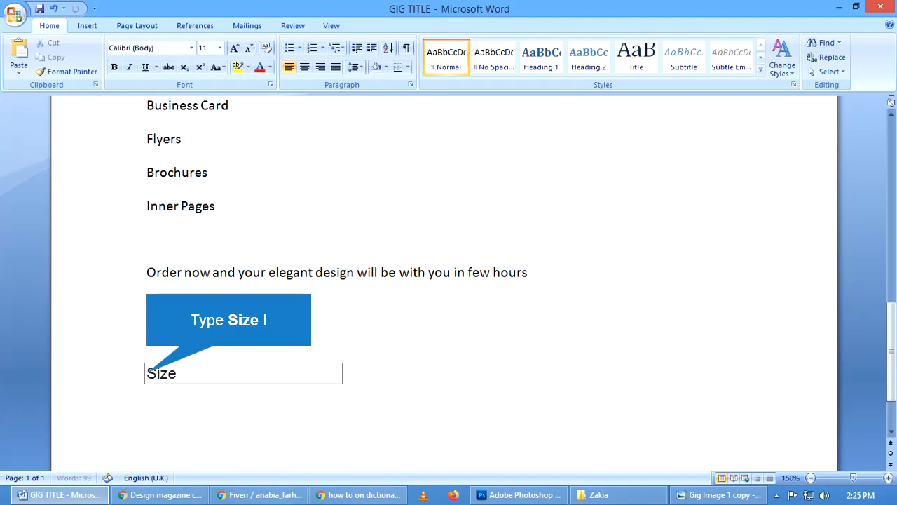
type("Size I")
key("BackSpace")
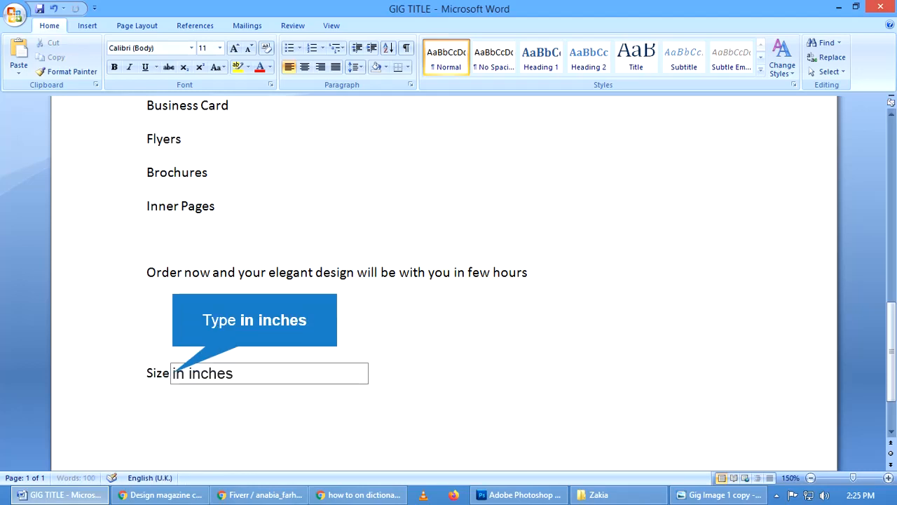
type("in inches")
key("Return")
Add the lines "Preffer colors" and "Sample design (If any)" below "Size in inches" in the Word document
type("Preffer c")
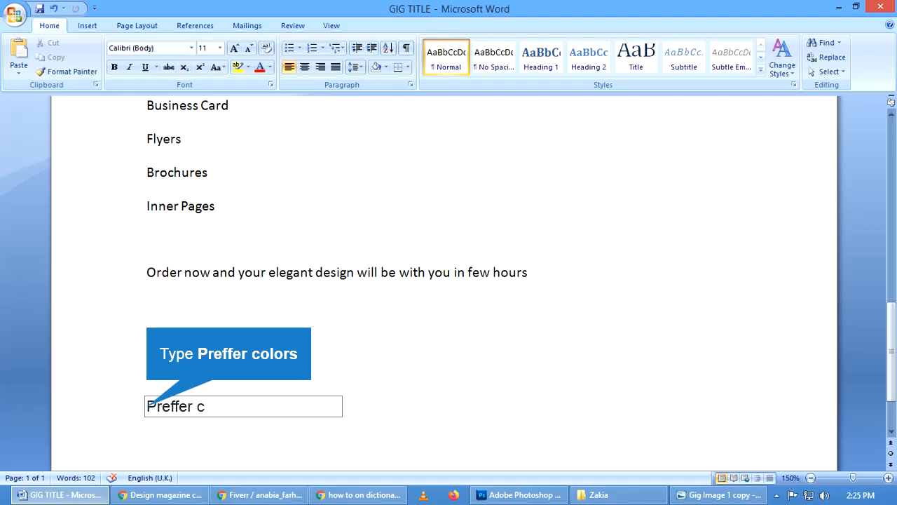
type("olors")
key("Return")
type("Sam")
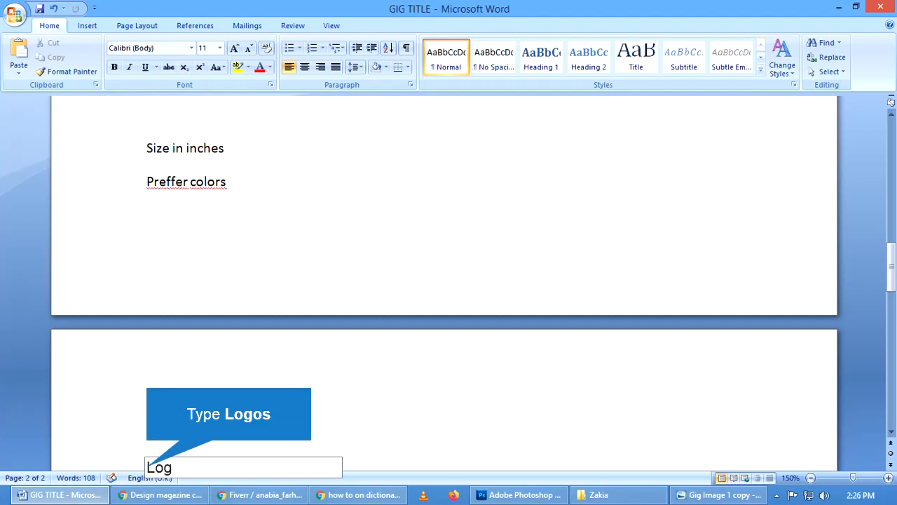
Add the lines "Logo (if any)" and "Grammatically checked text" below the sample design line
key("BackSpace")
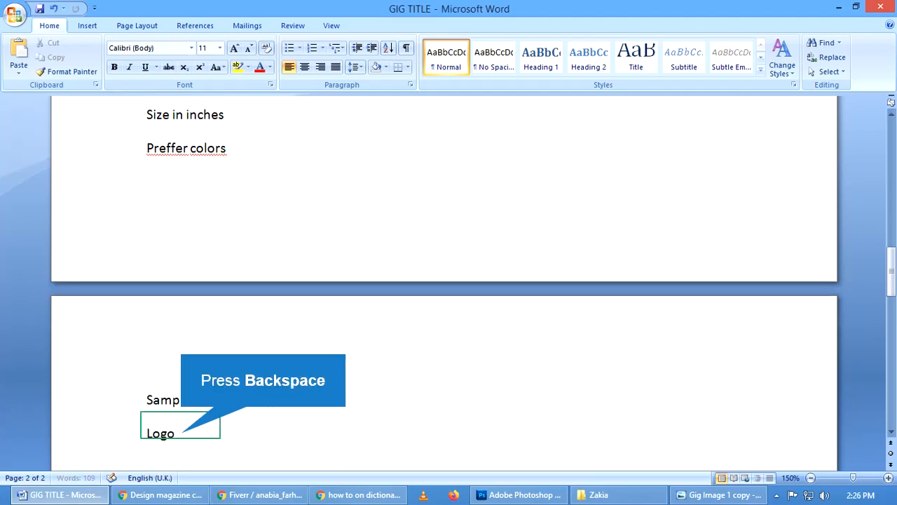
type("(if")
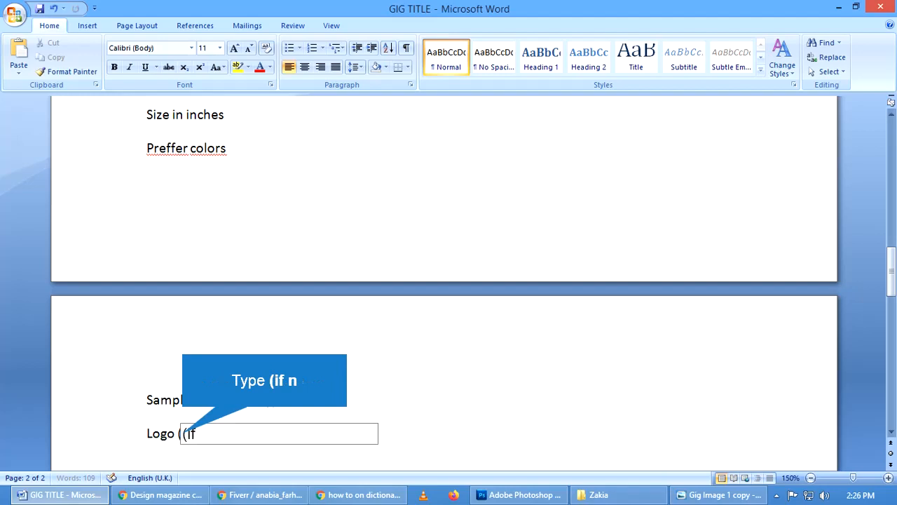
type(" n")
key("BackSpace")
type("an")
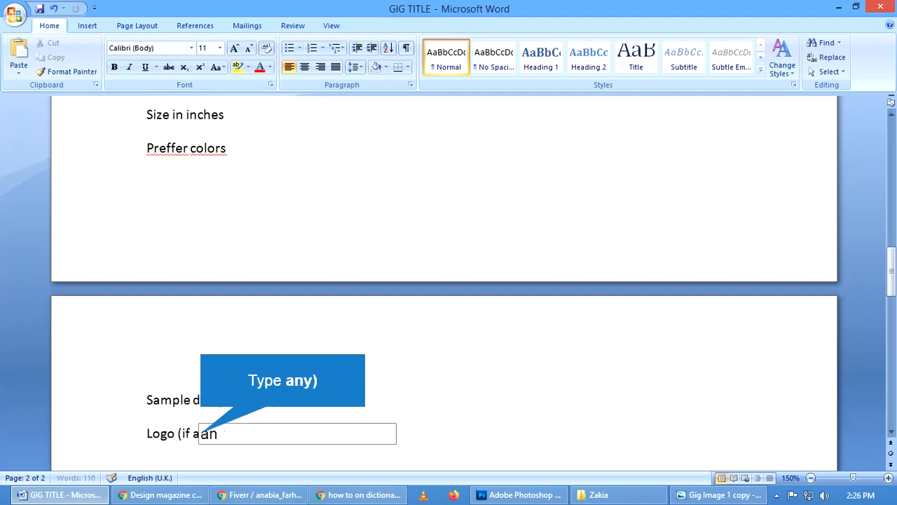
type("y)")
key("Return")
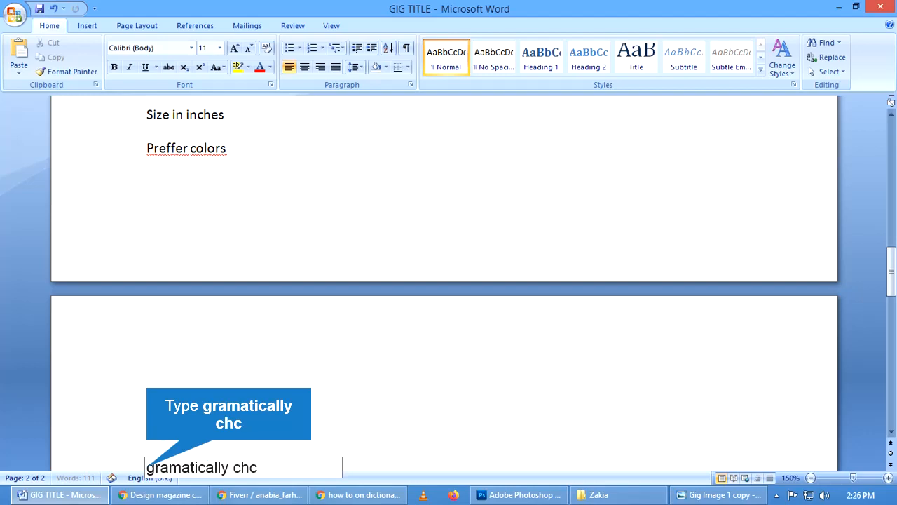
type("gramatically chc")
key("BackSpace")
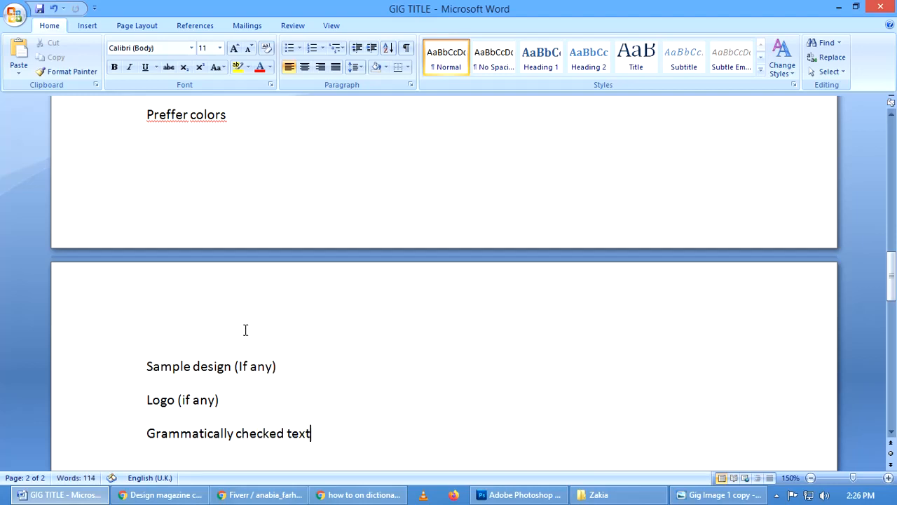
Correct the spelling of the "Preffer colors" line to "Prefer colours"
scroll(245, 330, "up", 3)
left_click(231, 274)
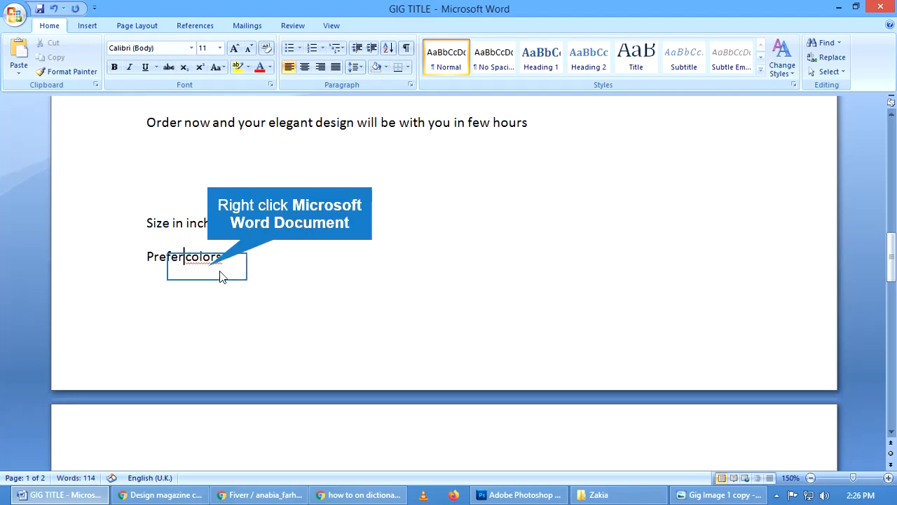
right_click(222, 268)
left_click(268, 50)
left_click(193, 257)
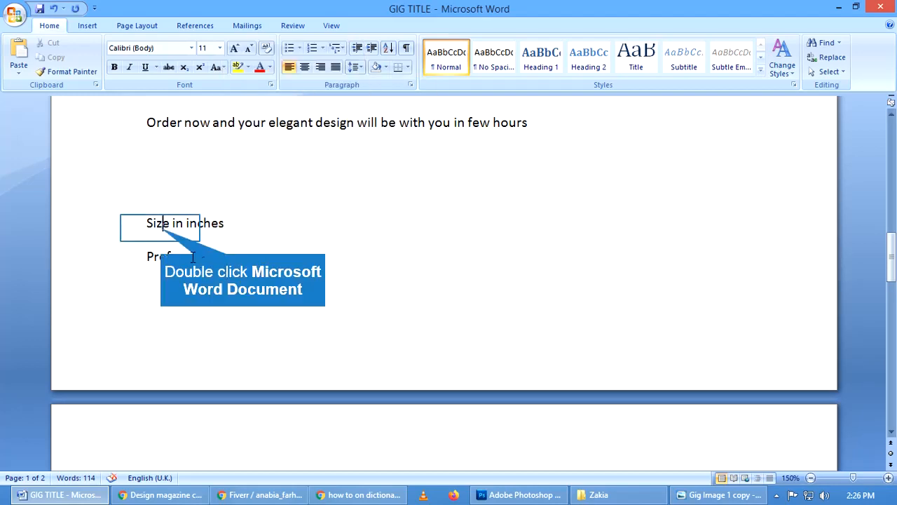
Copy the five lines from "Size in inches" to "Grammatically checked text" into the new buyer question on Fiverr
double_click(161, 230)
scroll(162, 230, "down", 3)
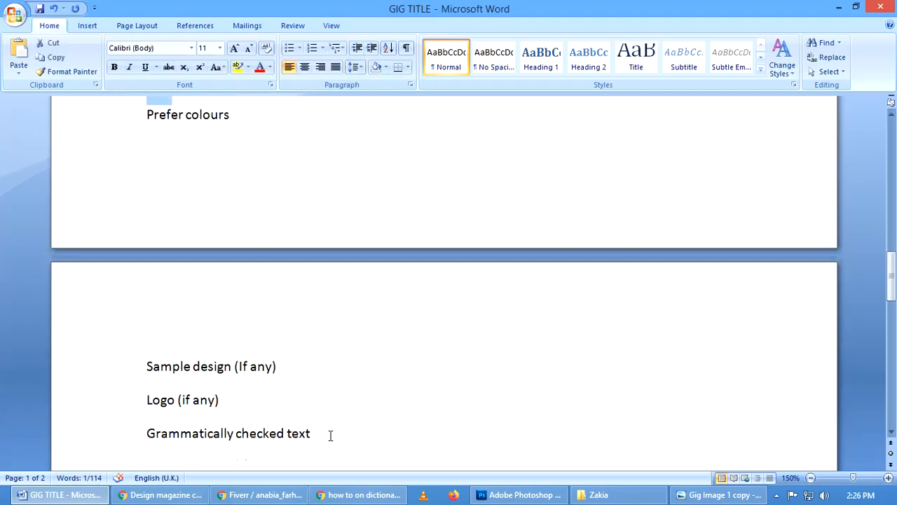
left_click(331, 436, "shift")
key("ctrl+c")
left_click(265, 492)
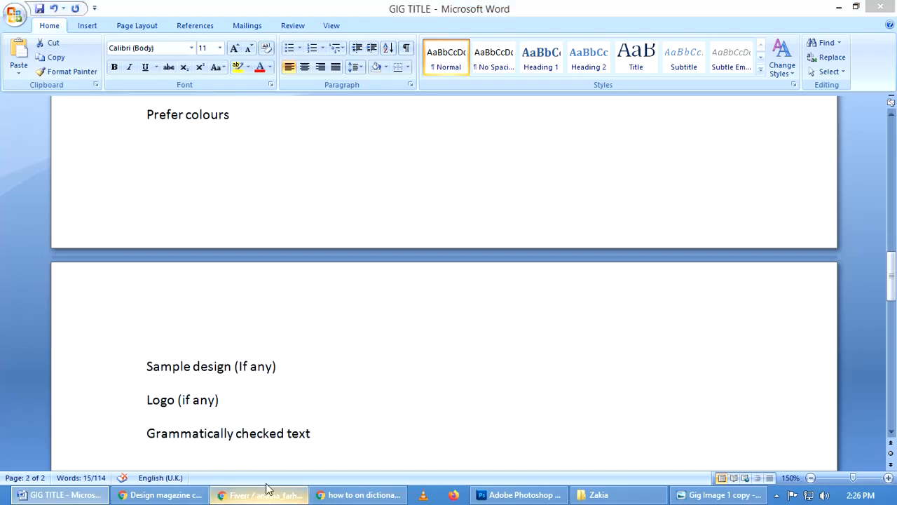
key("ctrl+v")
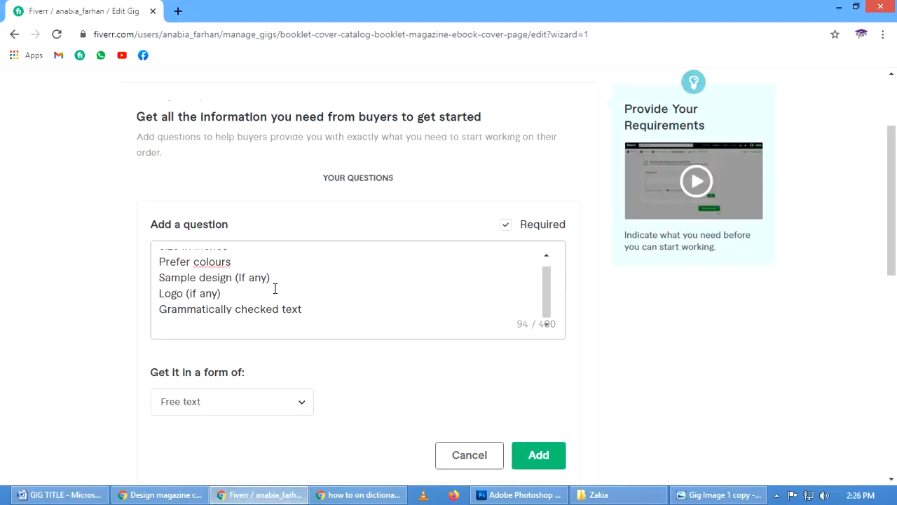
Change "colours" to "colors" in the buyer question, then add the question and continue to the gig's Gallery stage
key("BackSpace")
right_click(182, 272)
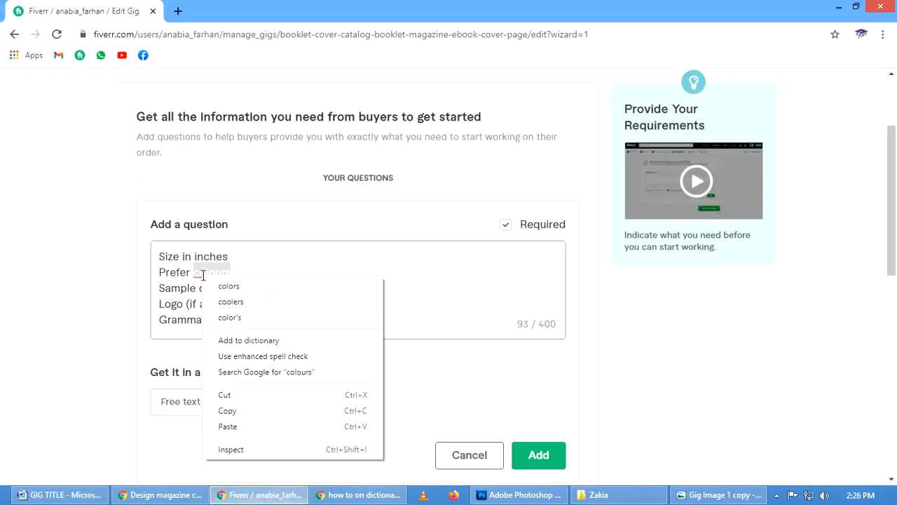
left_click(247, 284)
scroll(276, 316, "up", 2)
scroll(345, 323, "down", 2)
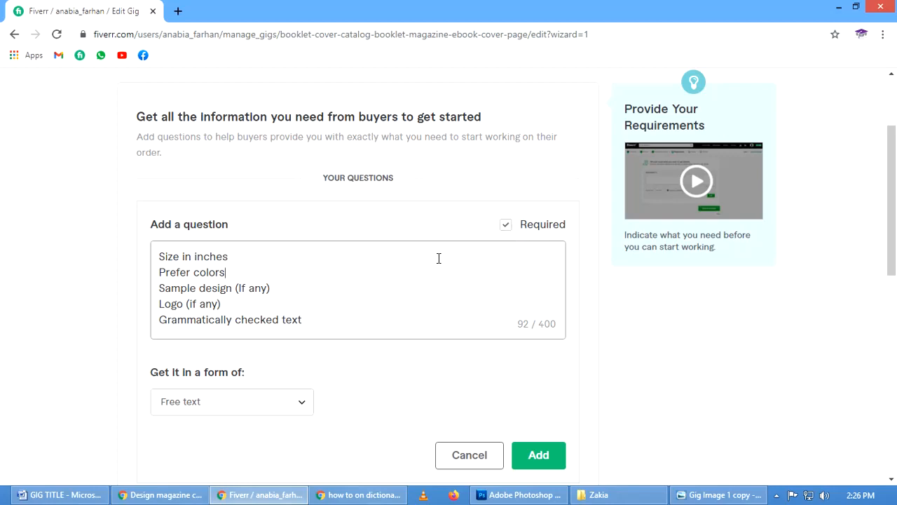
left_click(537, 453)
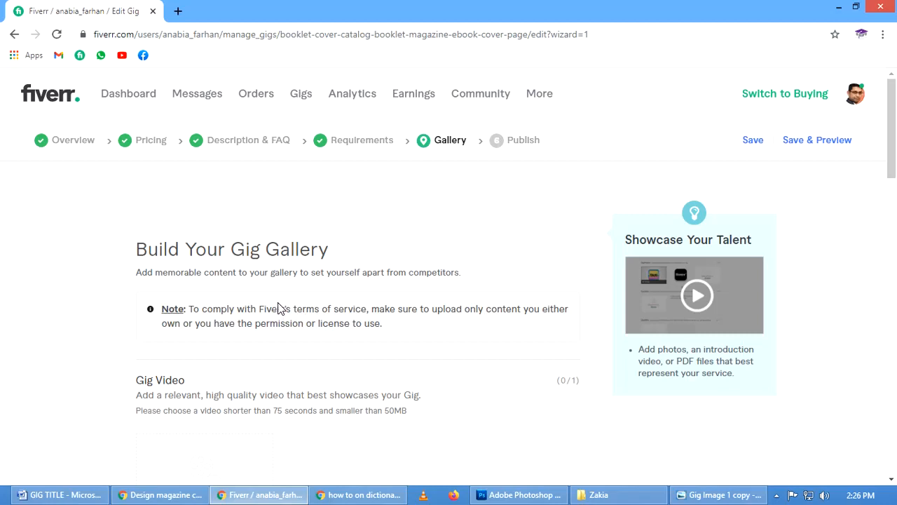
Start uploading the first gig photo and copy the path of the Zakia folder from File Explorer
scroll(278, 308, "down", 2)
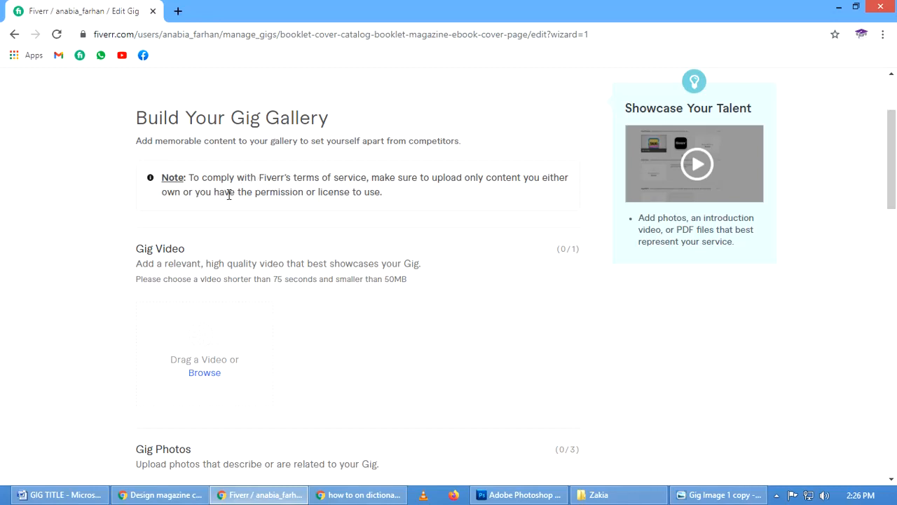
scroll(223, 203, "down", 2)
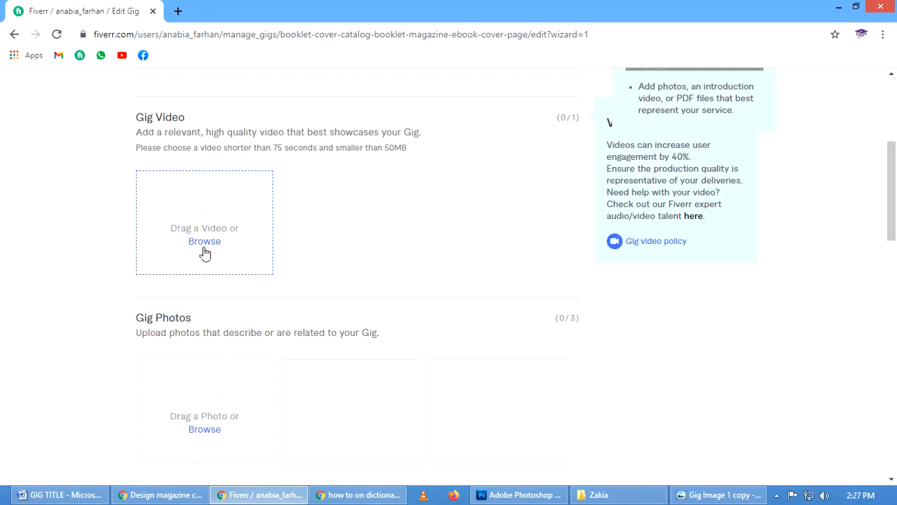
scroll(203, 251, "down", 1)
scroll(198, 255, "down", 2)
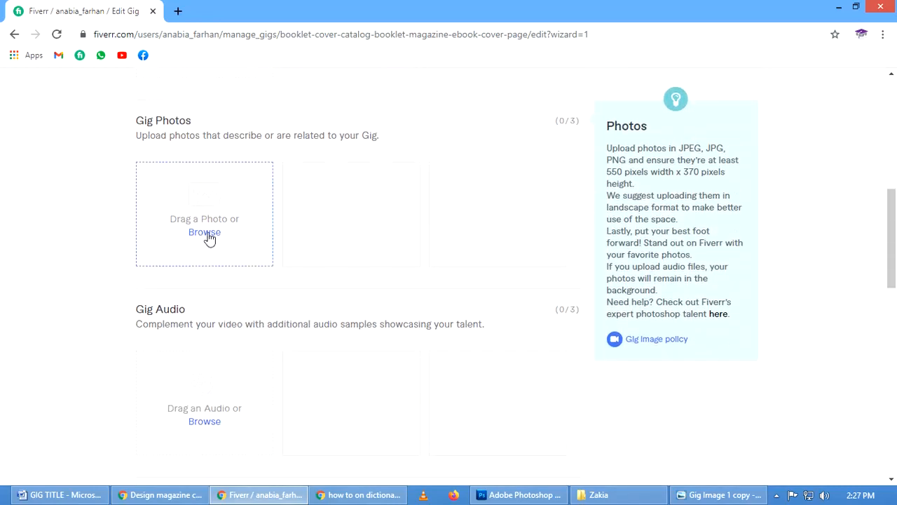
left_click(205, 232)
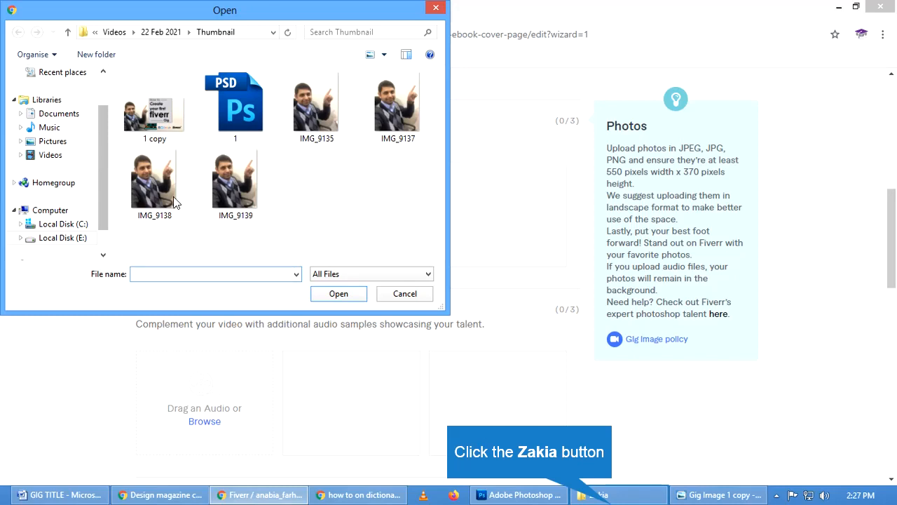
left_click(595, 494)
left_click(279, 42)
right_click(279, 42)
key("ctrl+c")
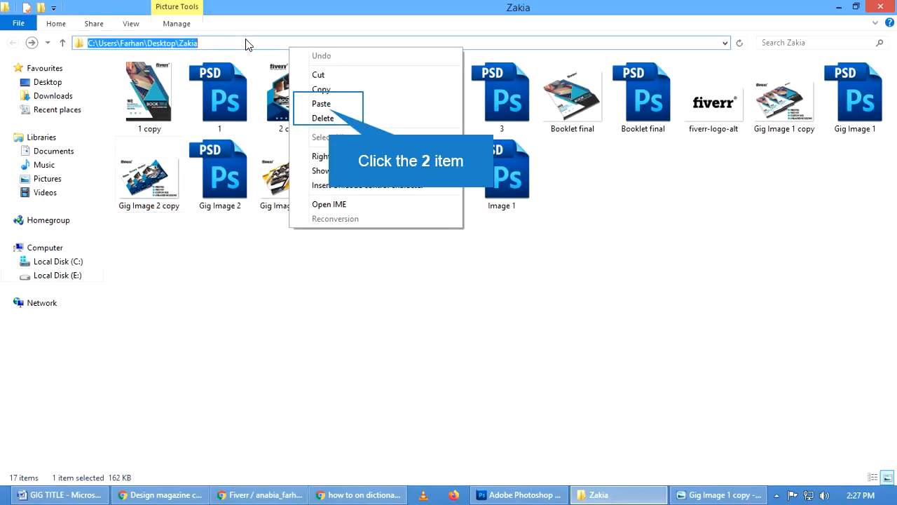
left_click(322, 90)
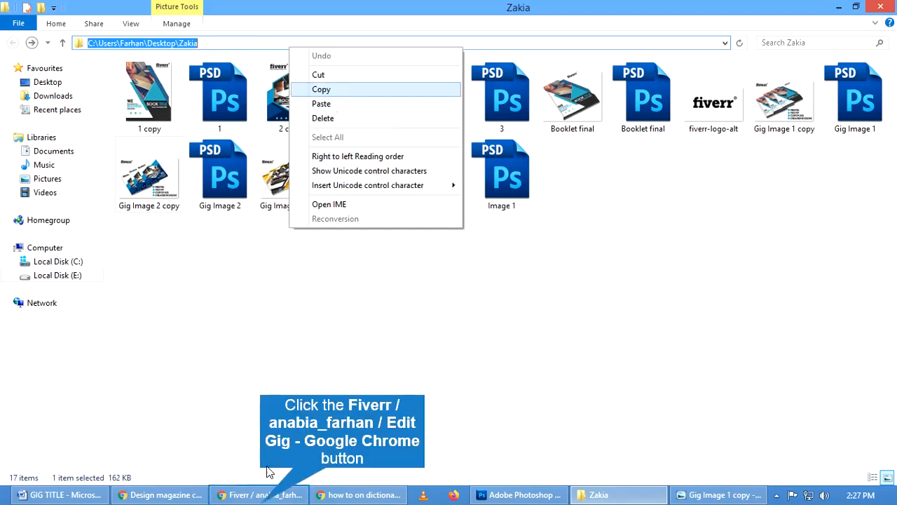
Go to the copied Zakia folder path in the upload dialog and upload "Gig Image 1 copy" as the first gig photo
left_click(263, 494)
left_click(253, 33)
right_click(241, 29)
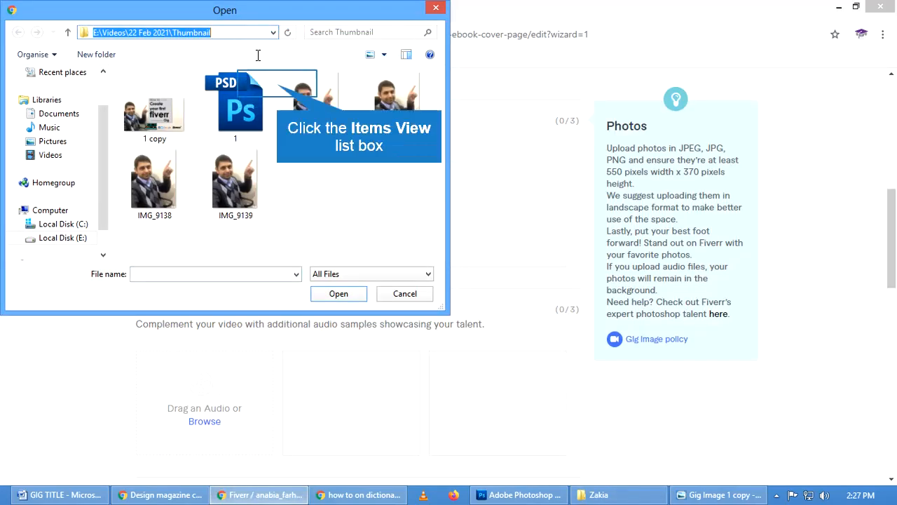
left_click(277, 85)
key("Return")
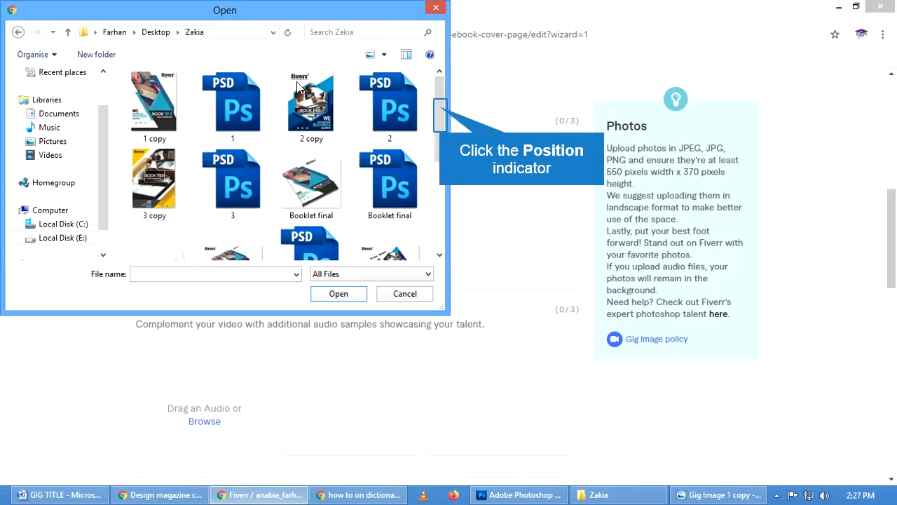
left_click_drag(440, 113, 440, 151)
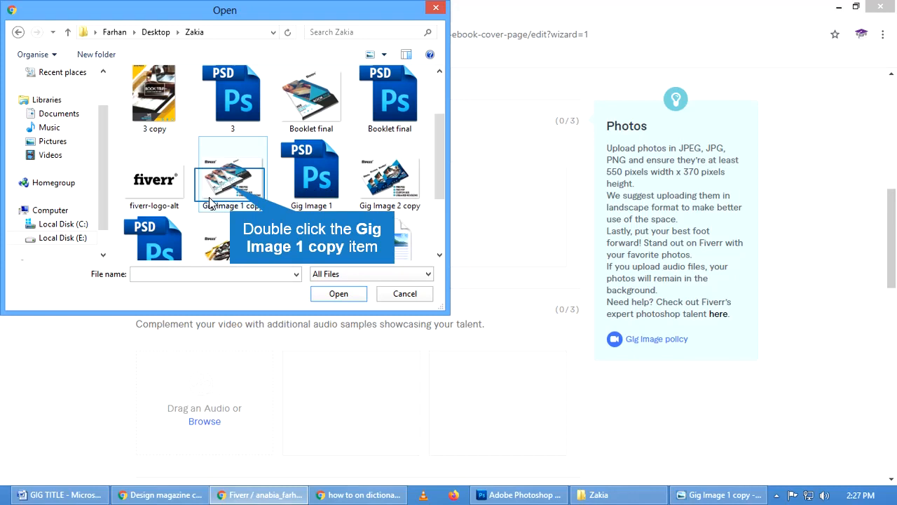
double_click(231, 186)
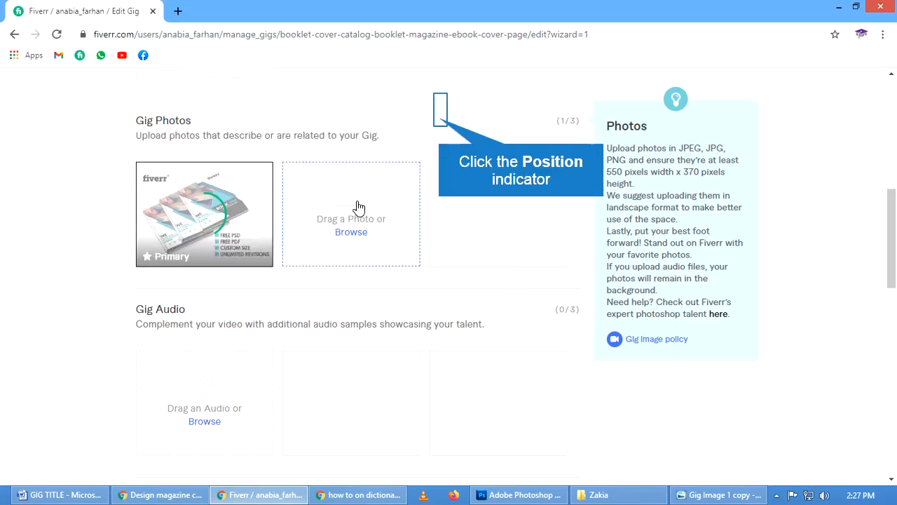
Upload "Gig Image 2 copy" and "Gig Image 3 copy" as the second and third gig photos
left_click(440, 120)
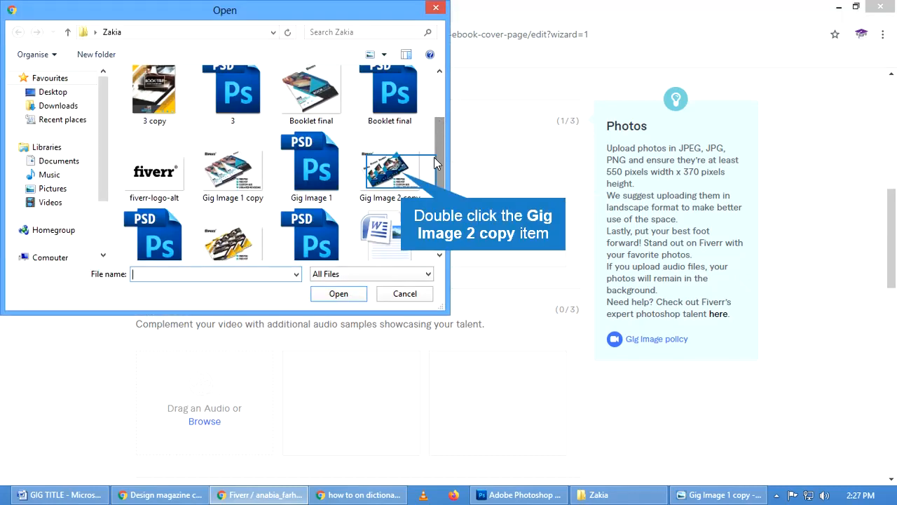
double_click(402, 173)
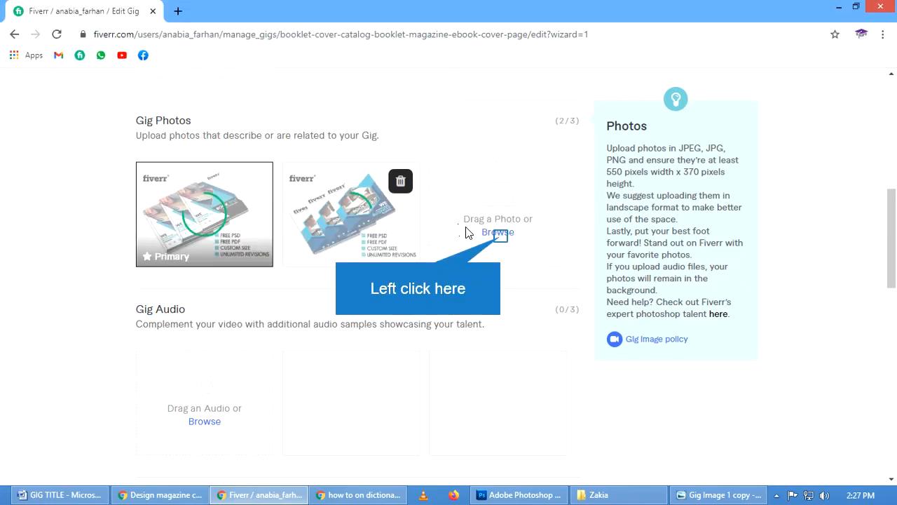
left_click(499, 233)
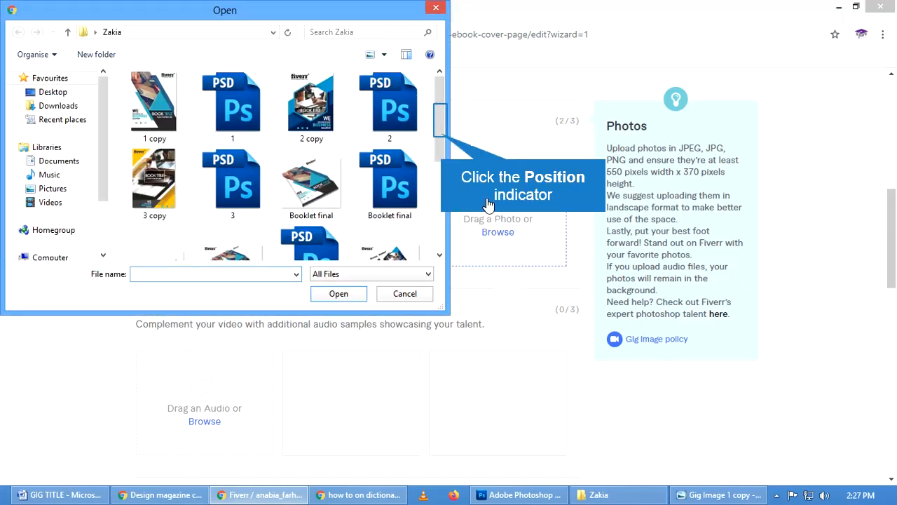
left_click(439, 133)
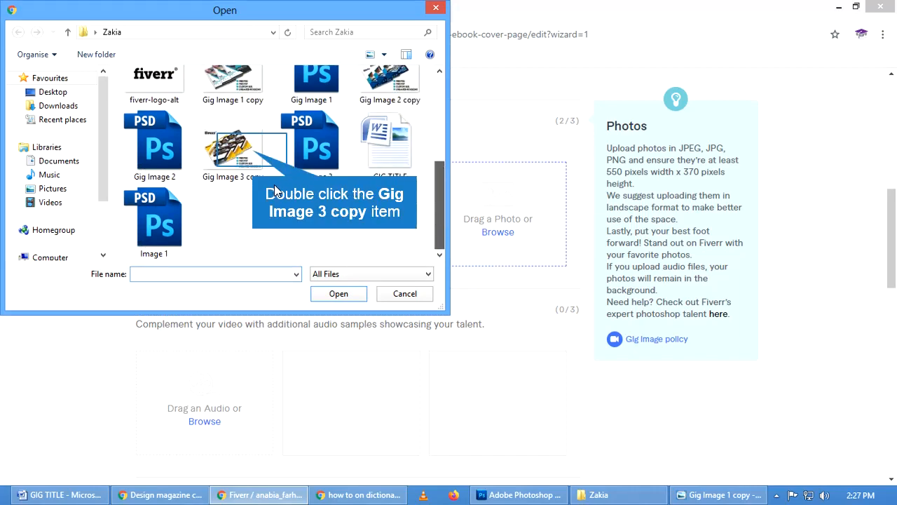
double_click(254, 151)
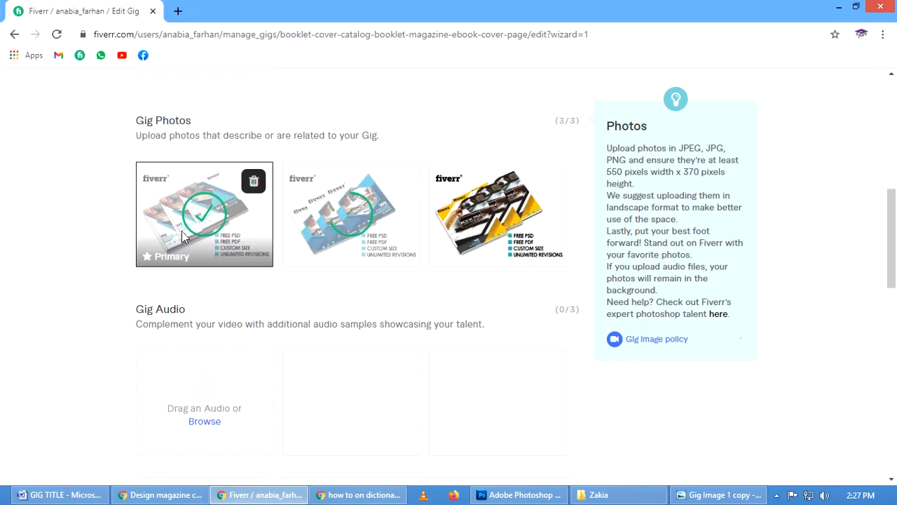
Accept the declaration that the gallery materials are self-created and do not infringe third-party rights
scroll(229, 274, "down", 5)
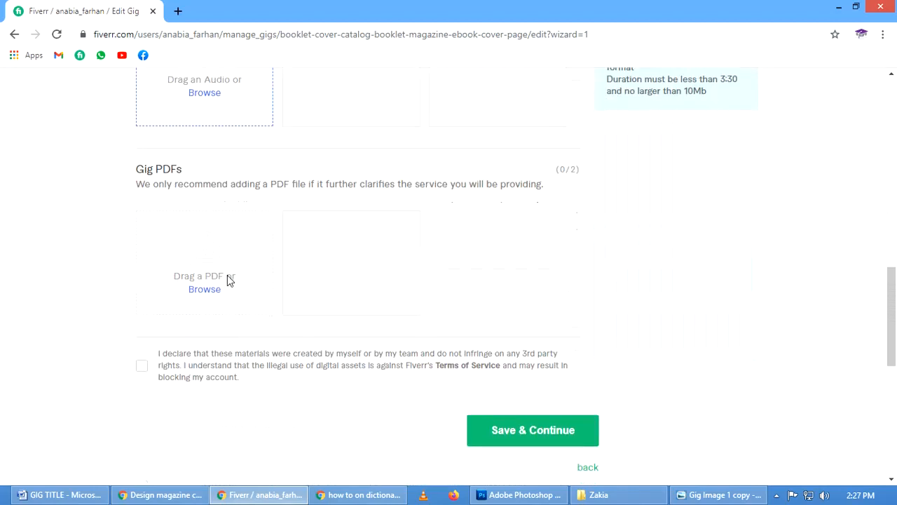
left_click(143, 371)
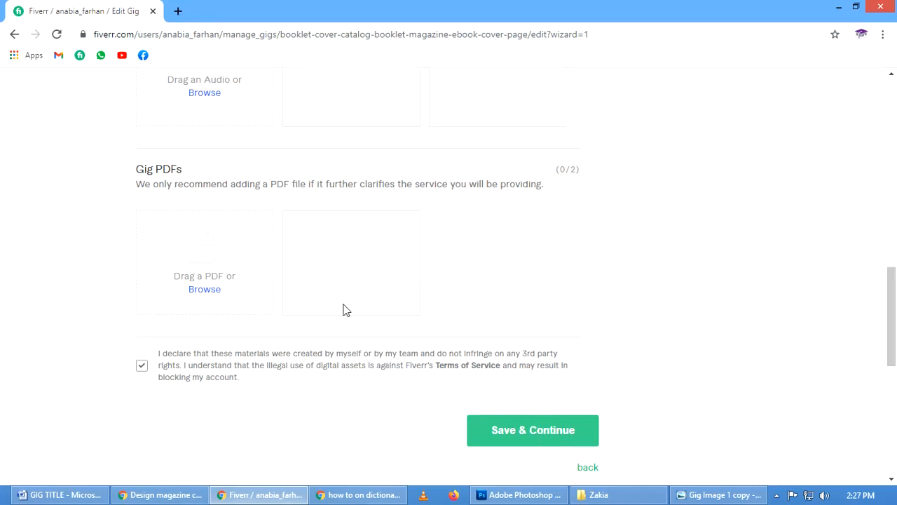
Delete the three uploaded gig photos from the gig gallery
scroll(343, 308, "up", 10)
scroll(437, 217, "up", 2)
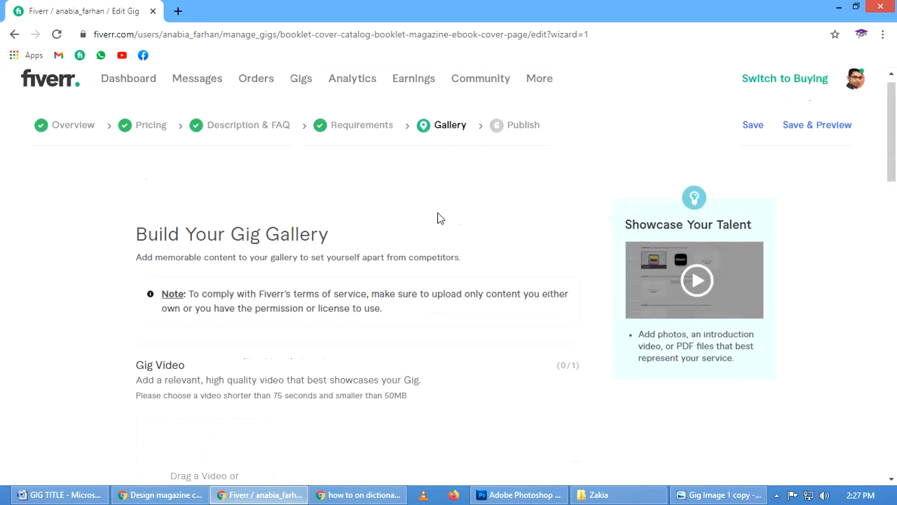
scroll(498, 180, "down", 7)
scroll(496, 364, "down", 3)
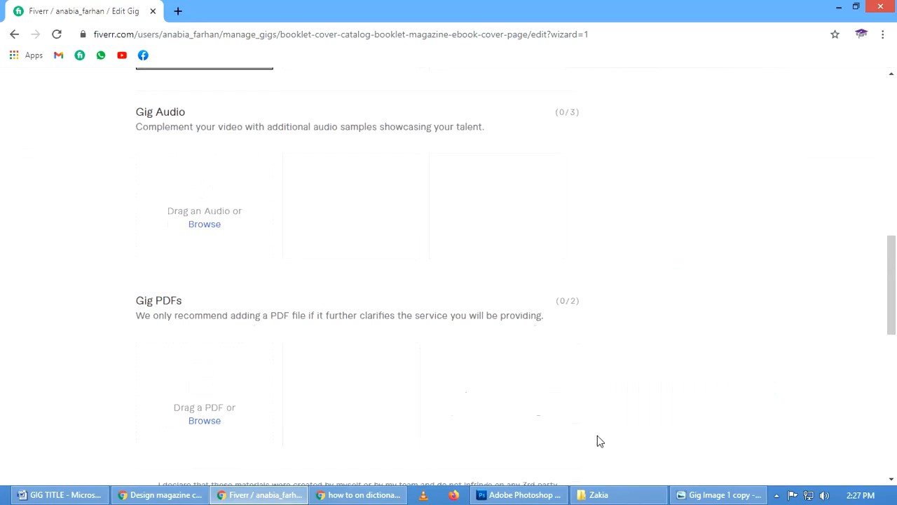
scroll(561, 433, "up", 4)
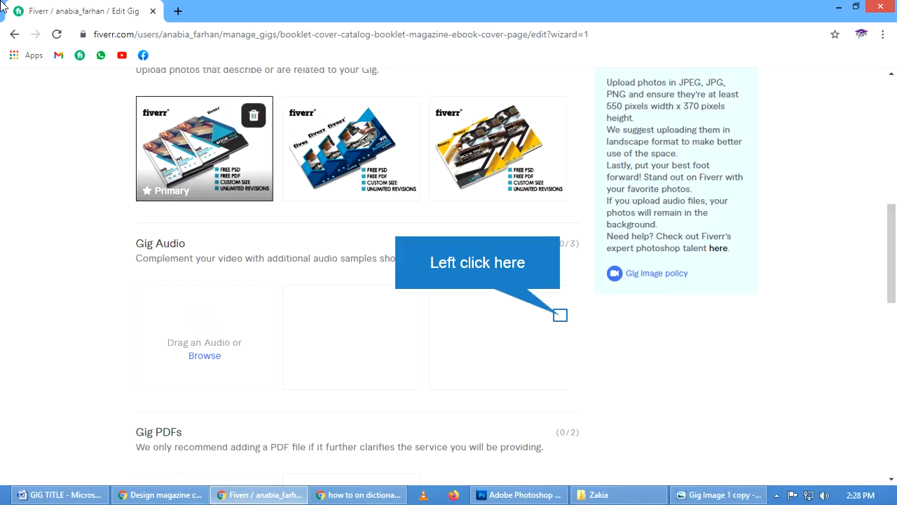
left_click(257, 122)
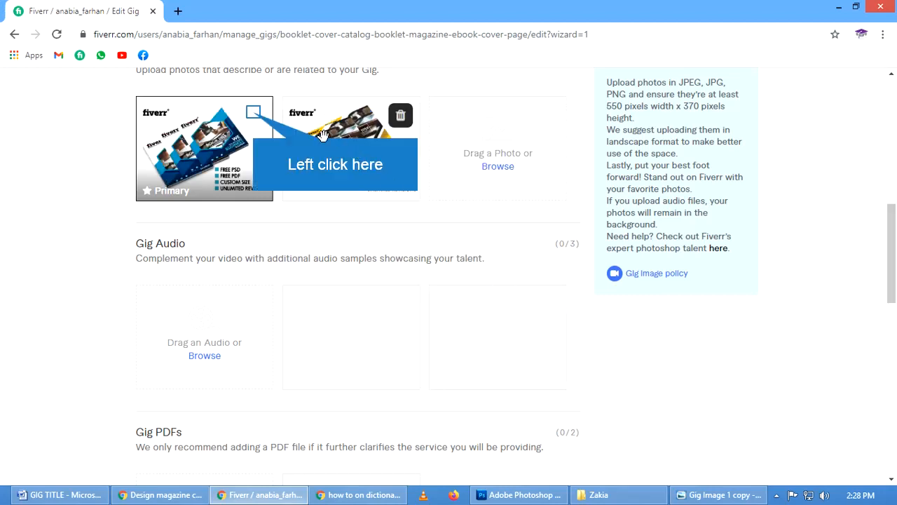
left_click(253, 112)
left_click(563, 302)
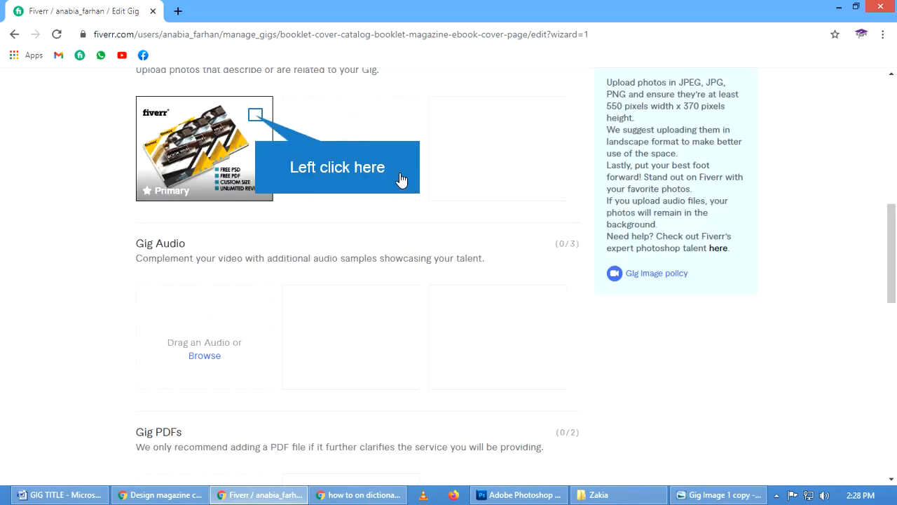
left_click(260, 116)
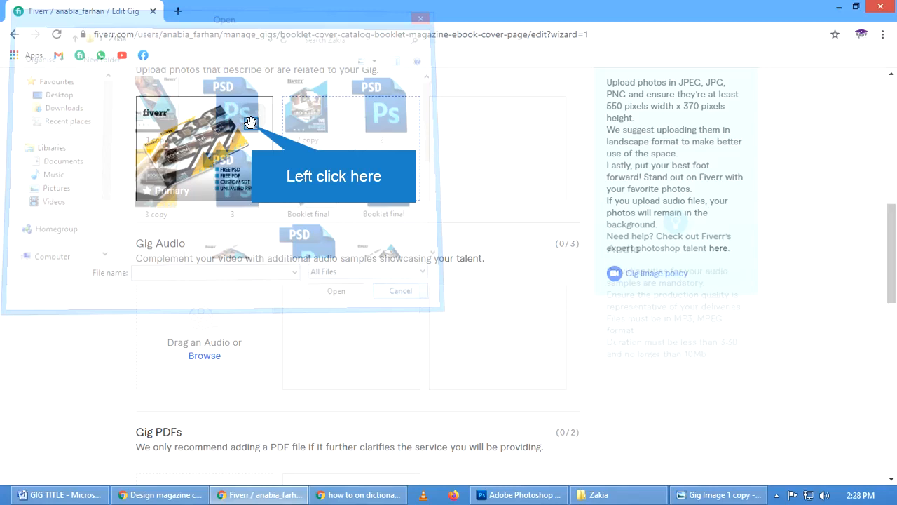
left_click(241, 121)
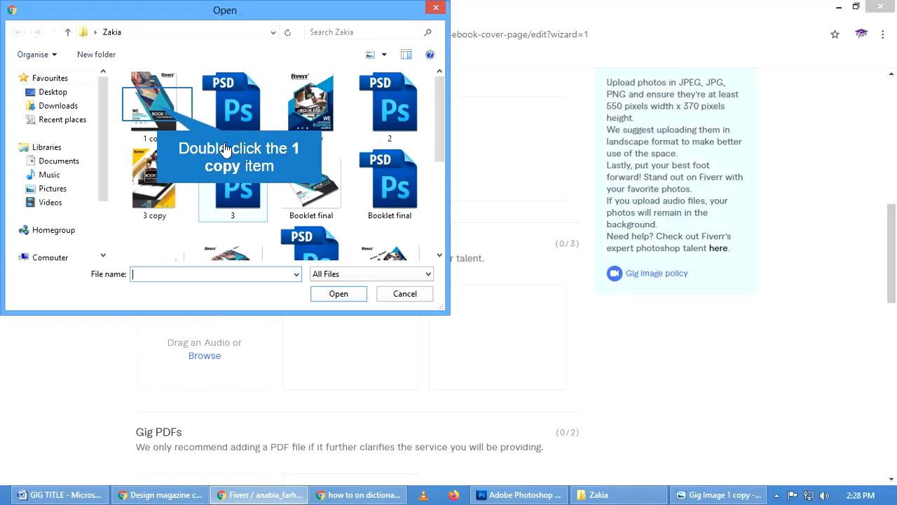
Upload "1 copy", "2 copy" and "3 copy" from the Zakia folder as the first, second and third gig photos
double_click(156, 107)
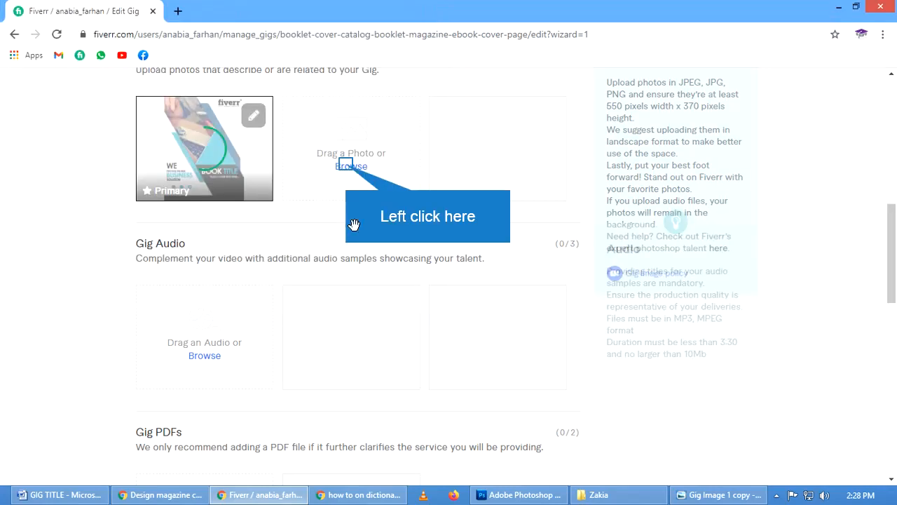
left_click(351, 166)
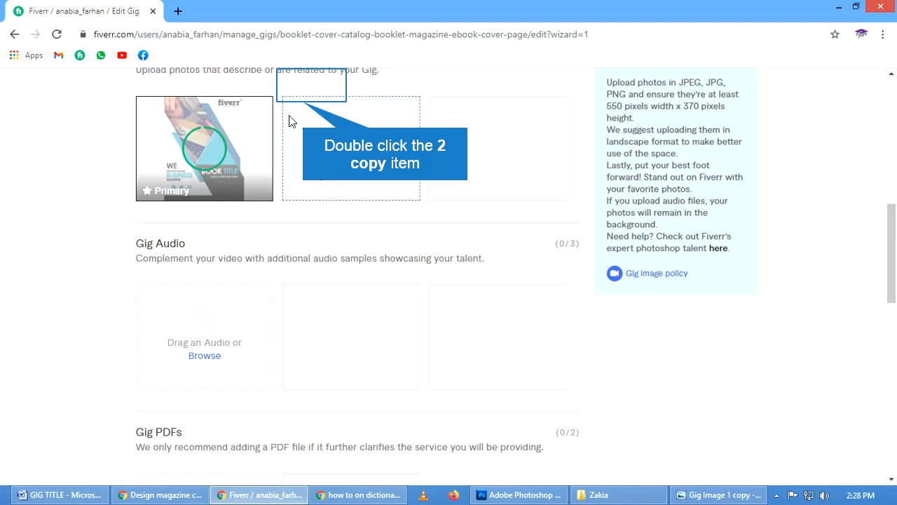
left_click(302, 99)
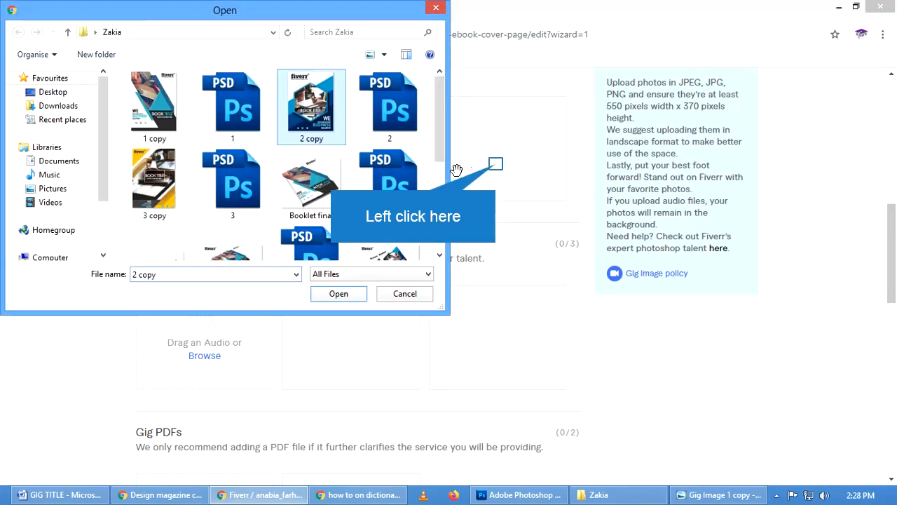
left_click(495, 166)
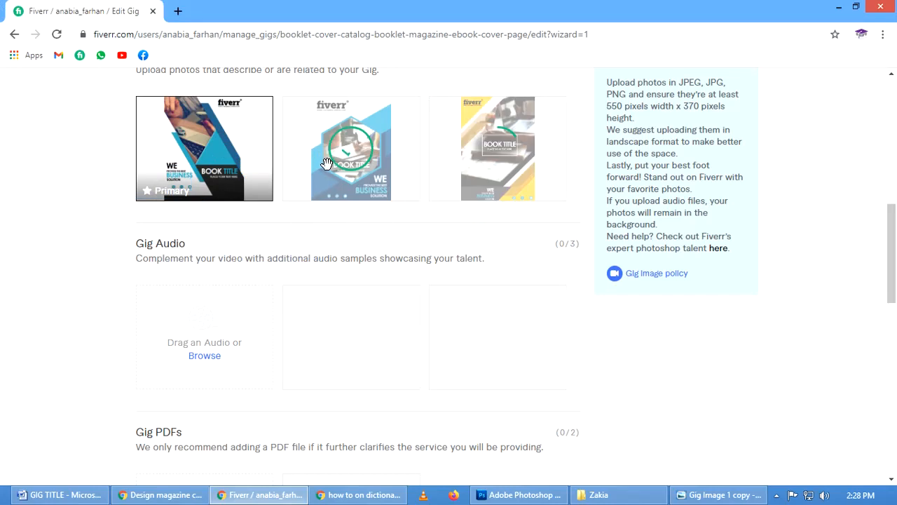
Save the gig gallery and continue to the Publish stage
scroll(293, 185, "down", 6)
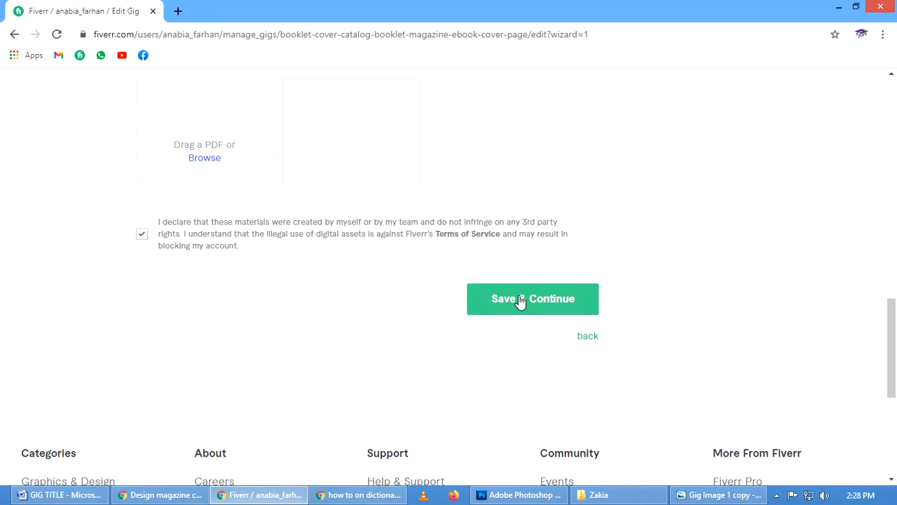
scroll(519, 302, "up", 3)
scroll(547, 313, "down", 3)
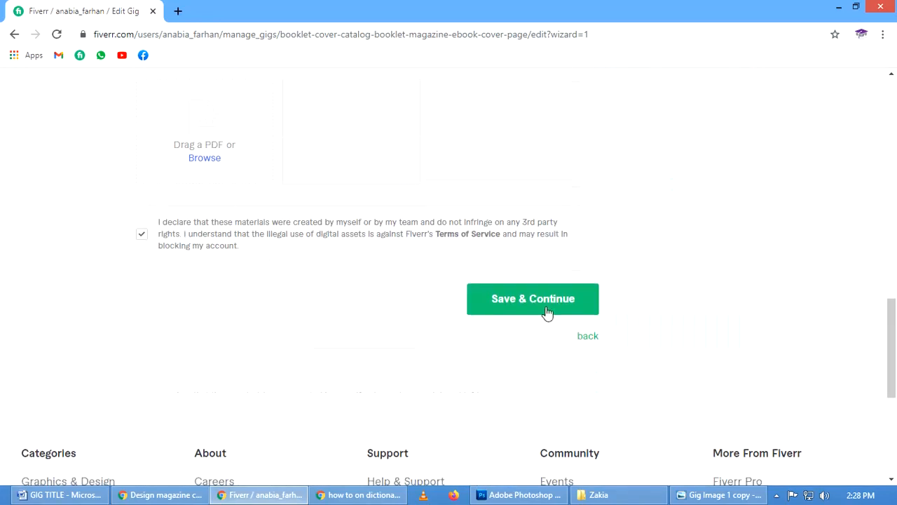
left_click(548, 313)
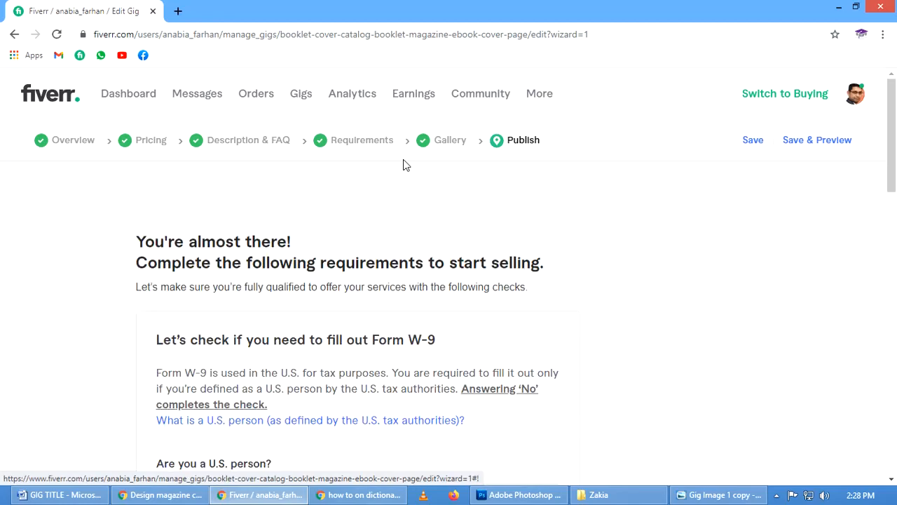
Answer No to the U.S. person question in the Form W-9 check, save it and dismiss the confirmation
scroll(293, 203, "down", 2)
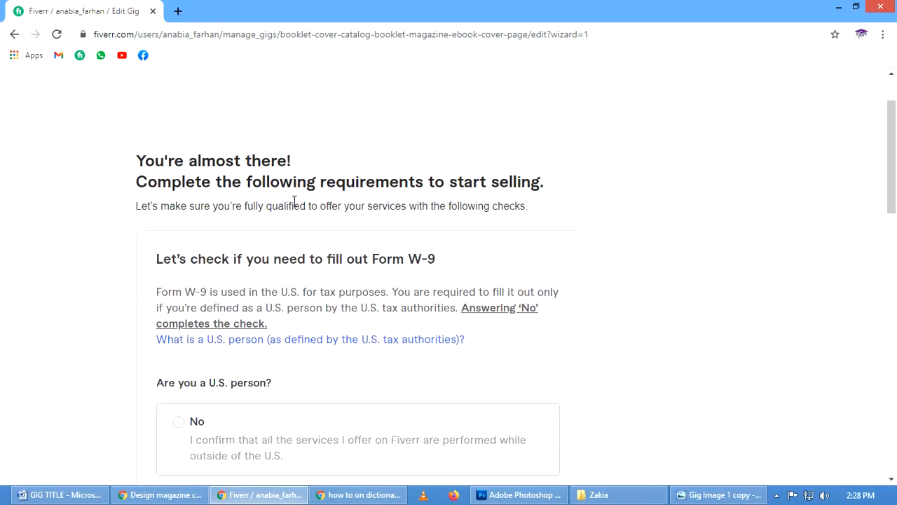
scroll(293, 201, "down", 2)
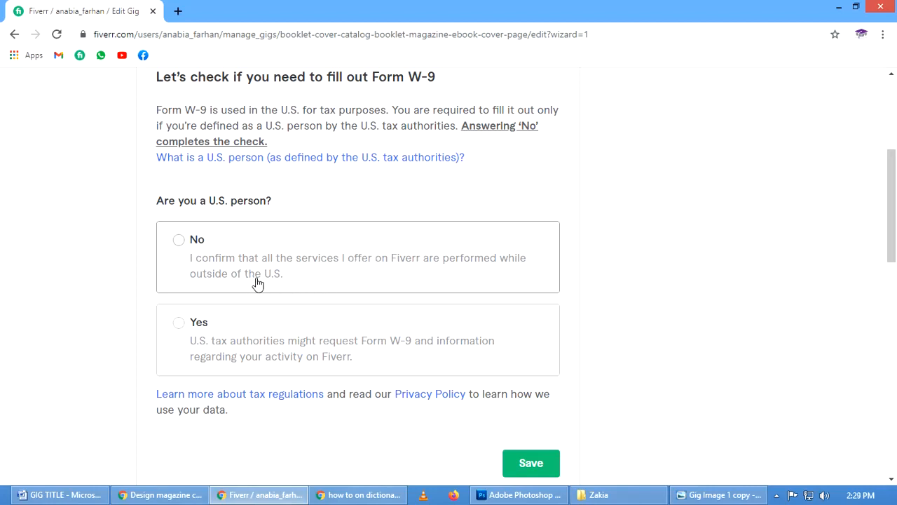
left_click(180, 245)
scroll(583, 383, "down", 1)
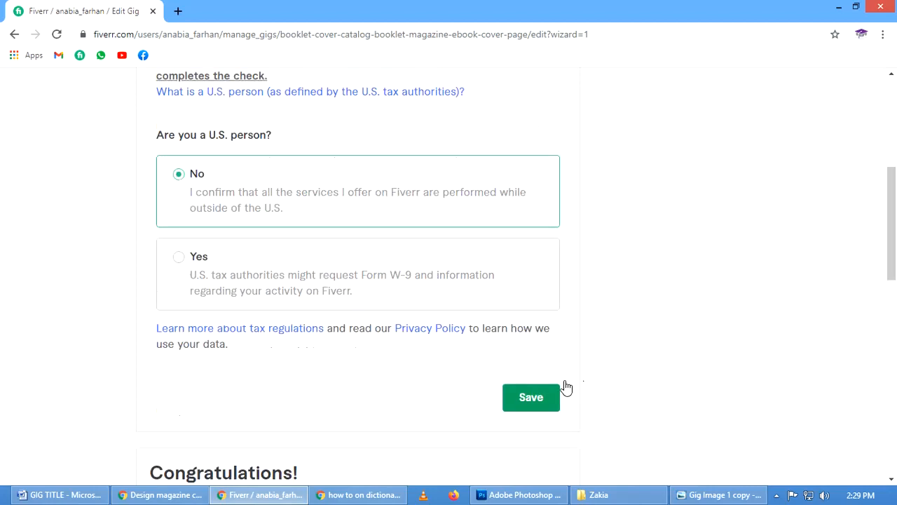
left_click(508, 396)
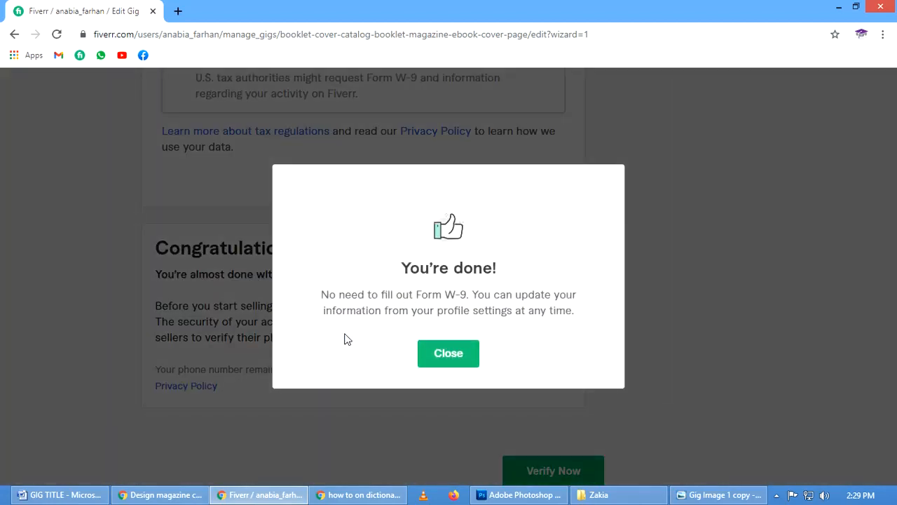
left_click(449, 354)
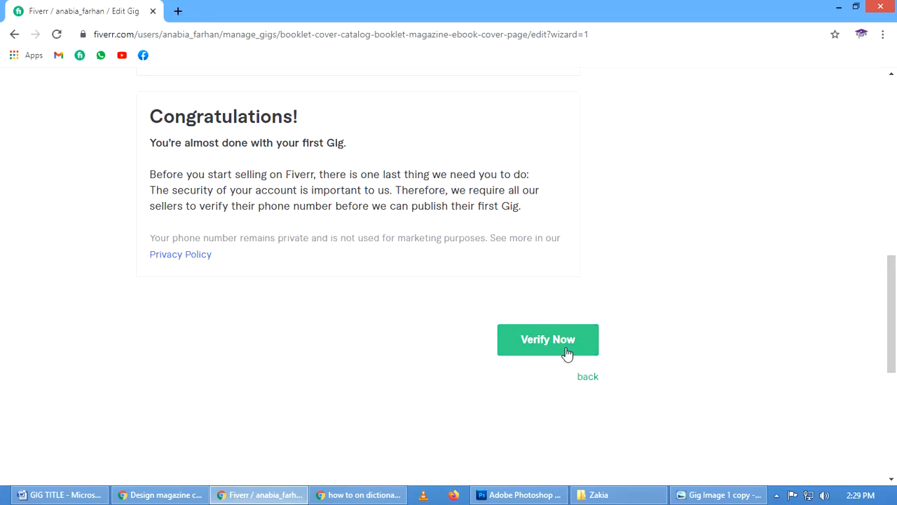
Open the phone number verification form, examine its country and phone number fields, and close it without entering a number
left_click(568, 354)
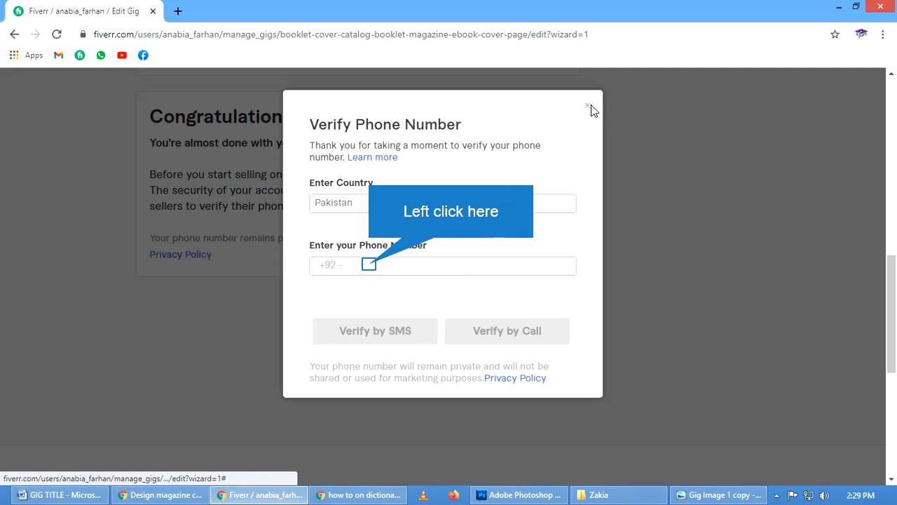
left_click(370, 265)
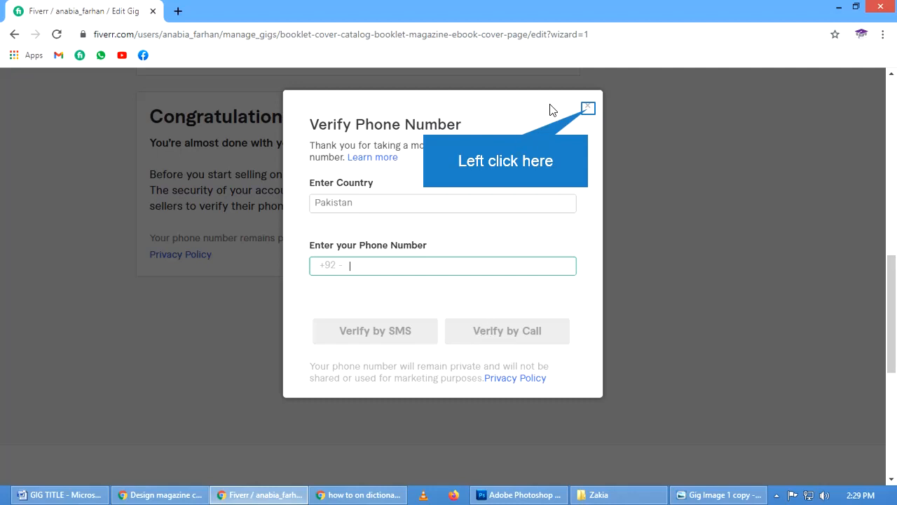
left_click(588, 110)
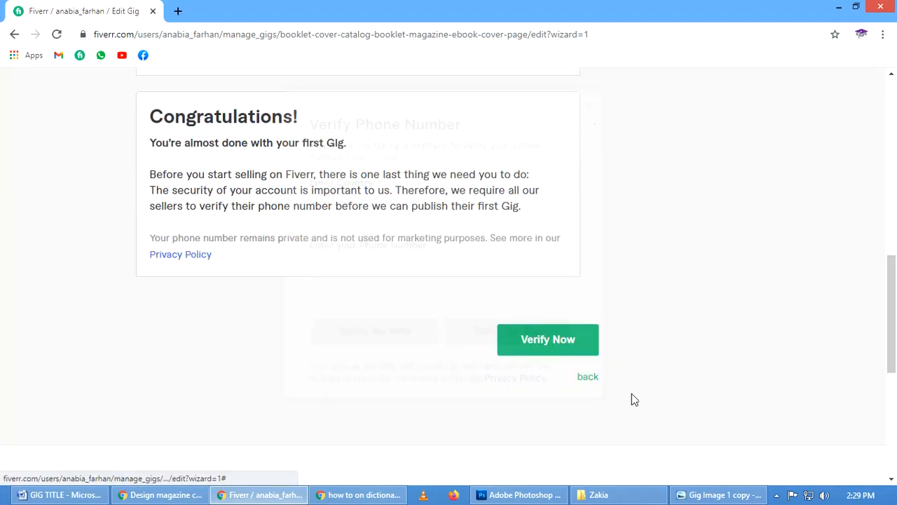
Open the Gigs page in a new browser tab and view the draft gig list
scroll(585, 369, "up", 8)
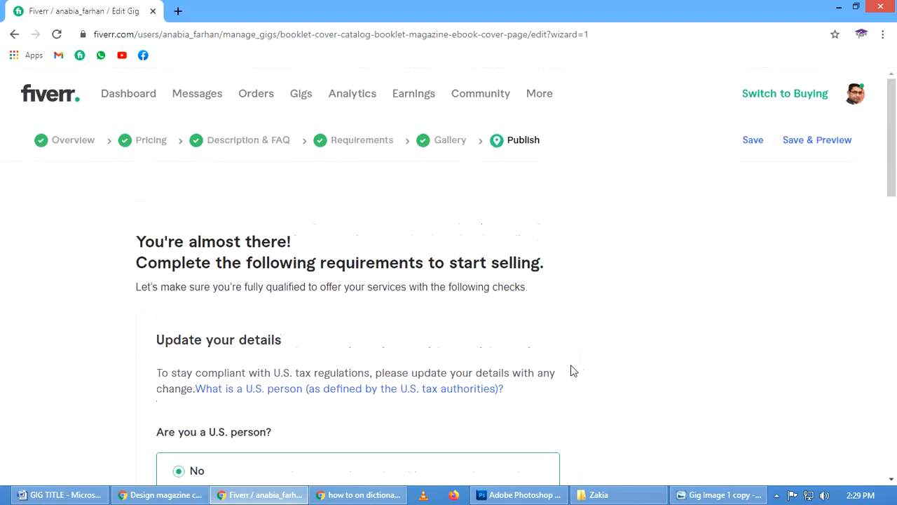
scroll(571, 371, "down", 15)
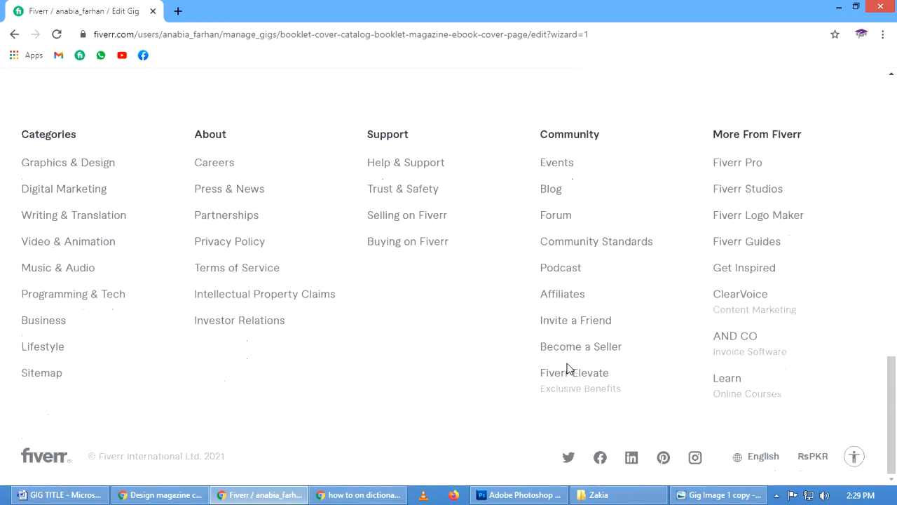
scroll(568, 259, "up", 12)
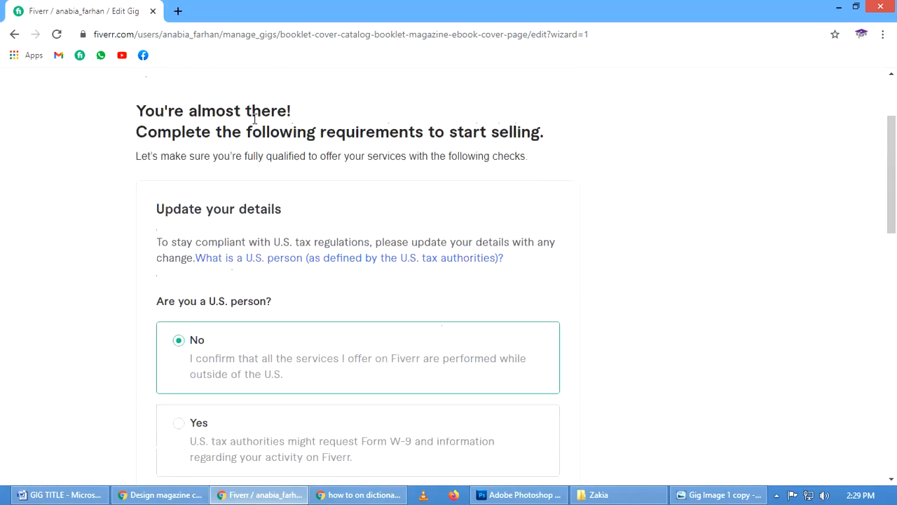
scroll(236, 145, "up", 2)
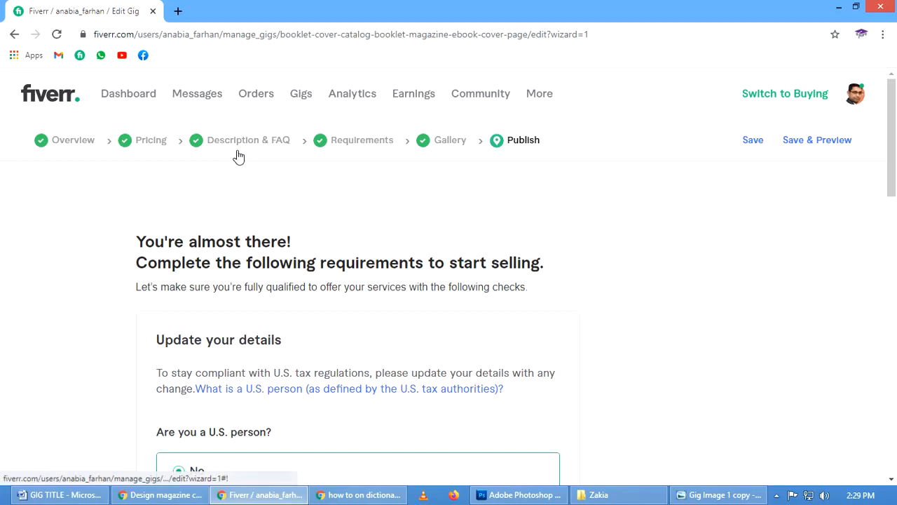
right_click(295, 98)
left_click(330, 105)
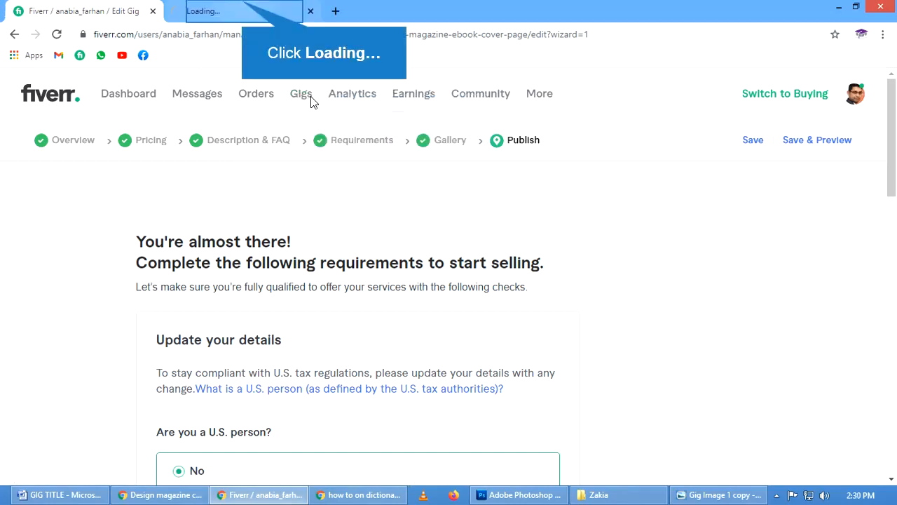
left_click(248, 11)
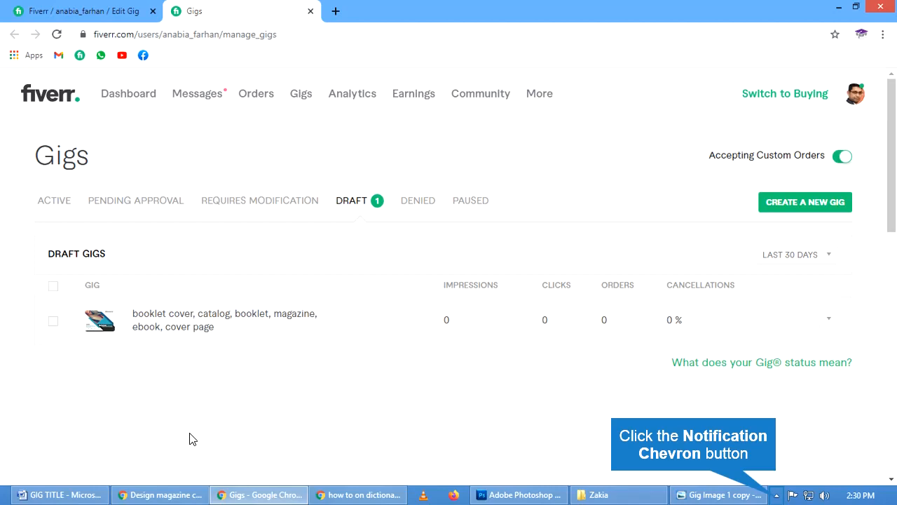
left_click(777, 495)
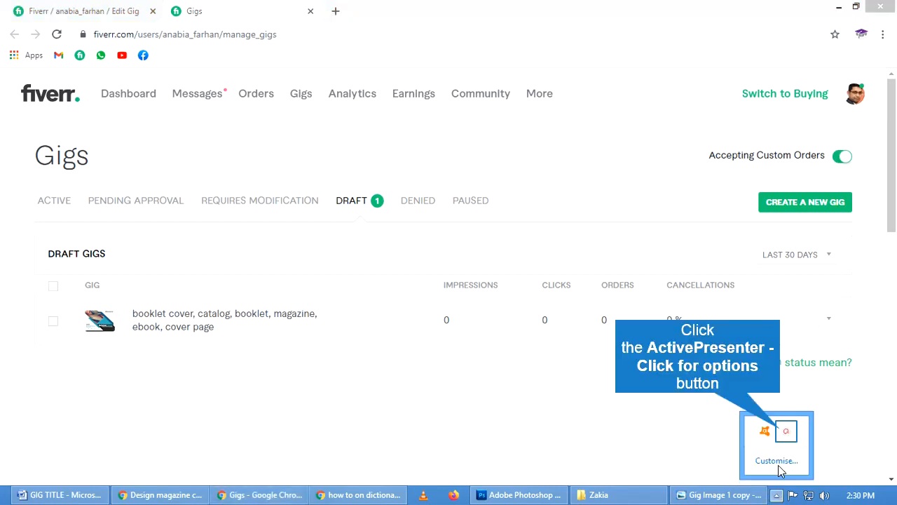